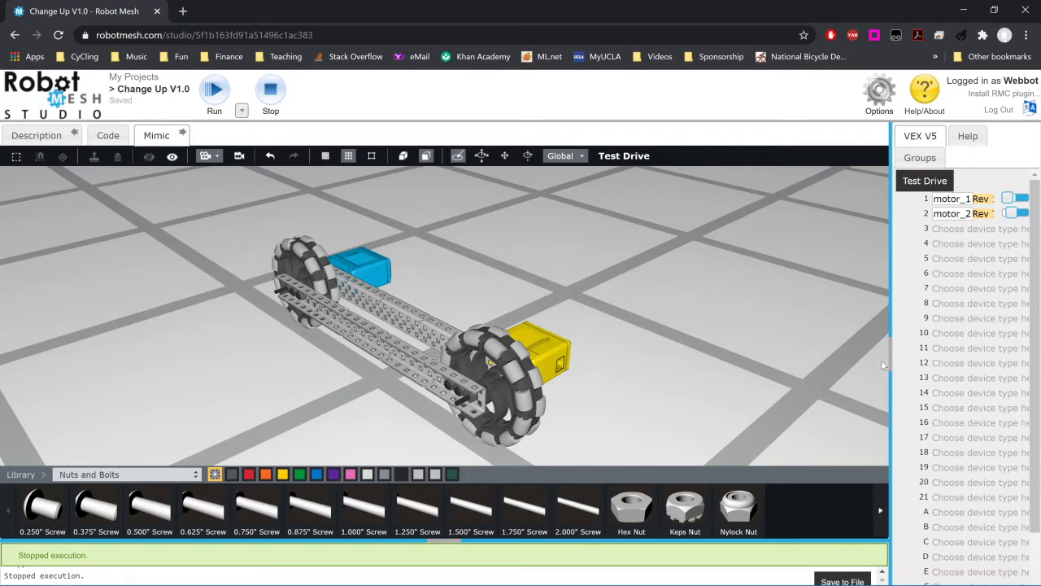
# - Examine the two-wheeled drivetrain and its two motors from the side, the end and above
pyautogui.moveTo(892, 345); pyautogui.dragTo(937, 345)
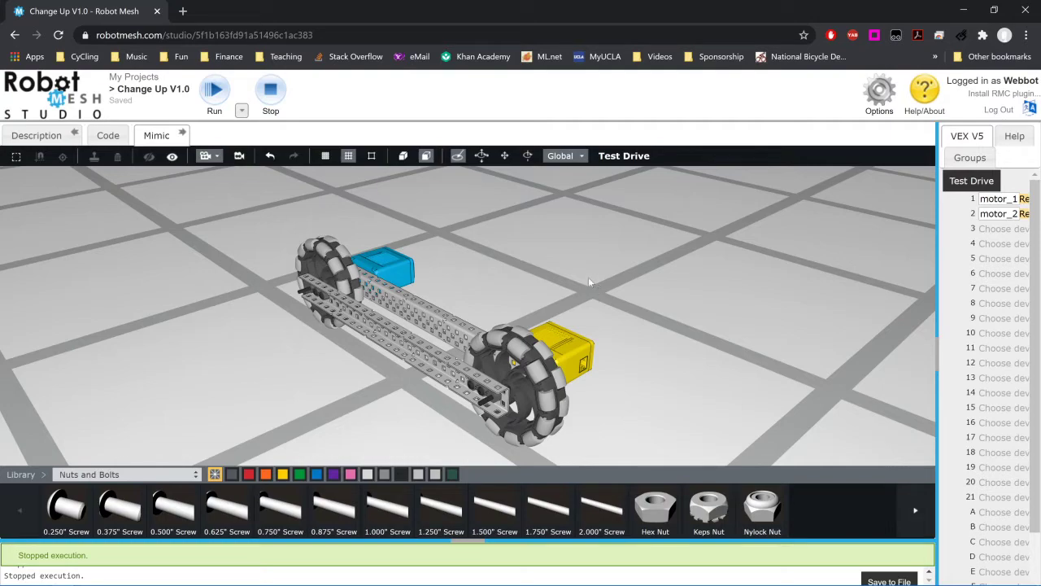
pyautogui.moveTo(547, 280); pyautogui.dragTo(617, 279)
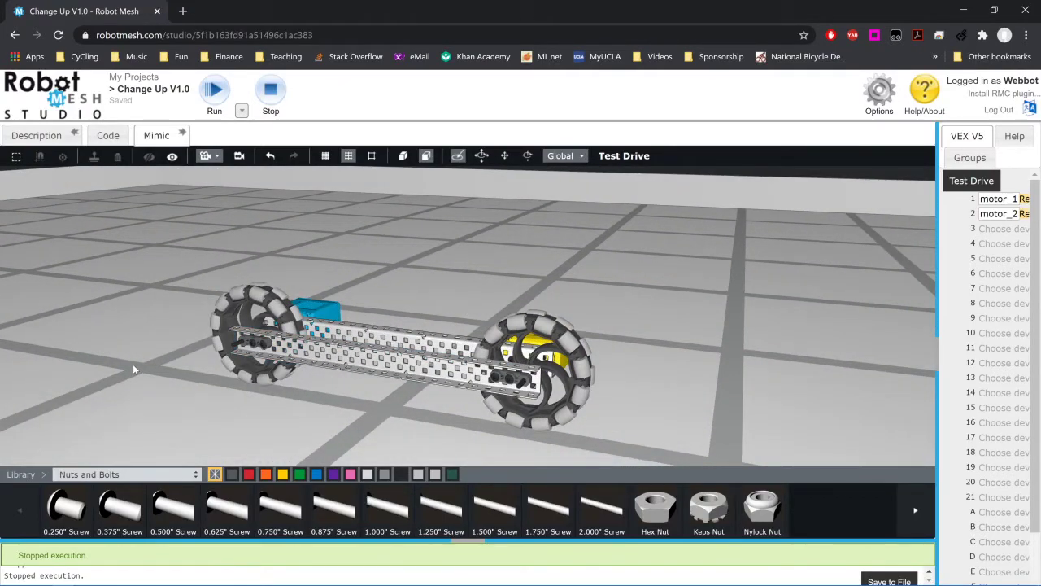
pyautogui.moveTo(150, 346)
pyautogui.mouseDown()
pyautogui.moveTo(159, 406)
pyautogui.moveTo(135, 325)
pyautogui.moveTo(135, 342)
pyautogui.mouseUp()
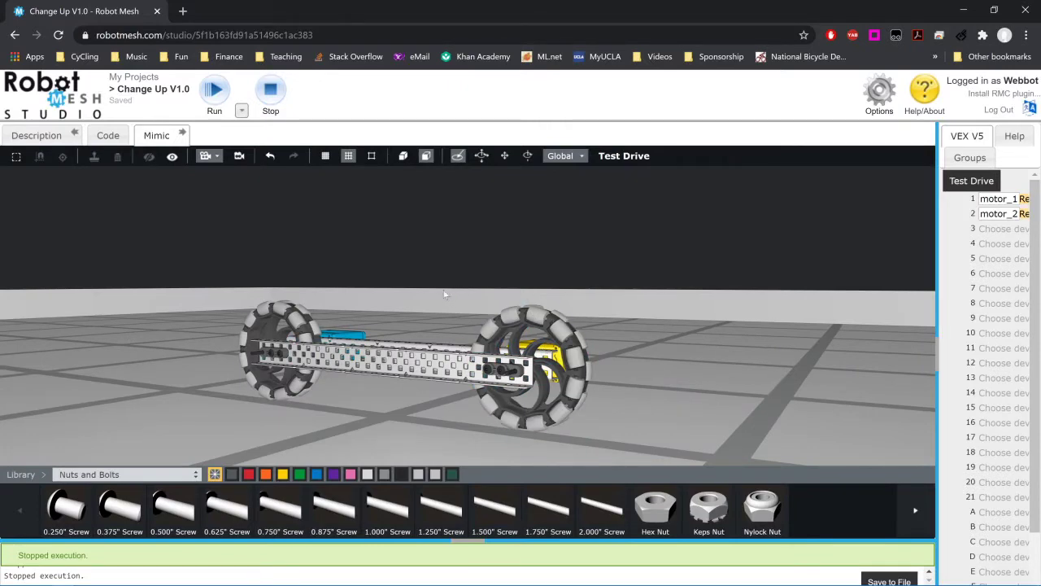
pyautogui.moveTo(446, 312); pyautogui.dragTo(298, 344)
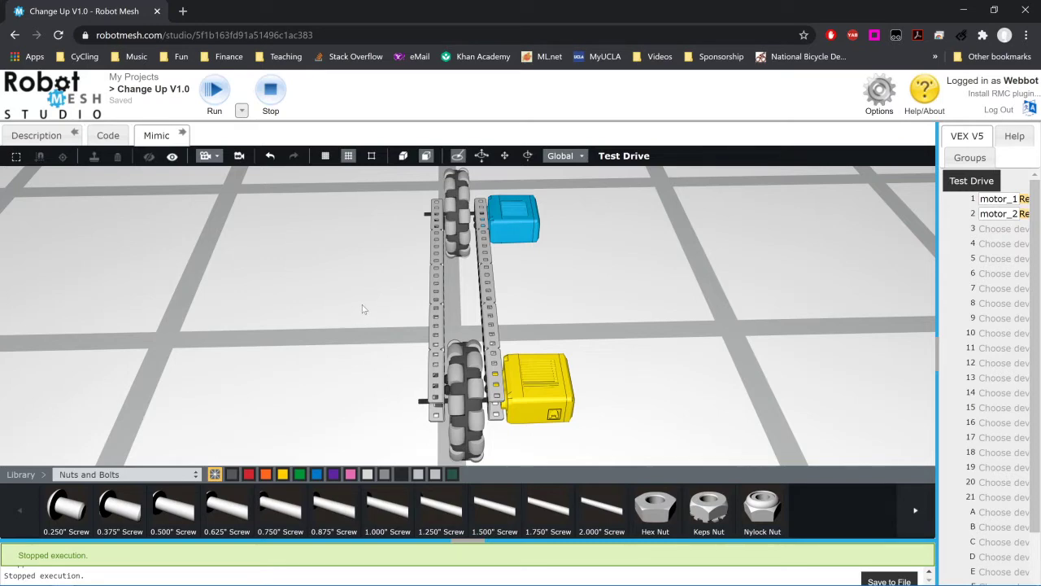
pyautogui.moveTo(329, 291); pyautogui.dragTo(430, 305)
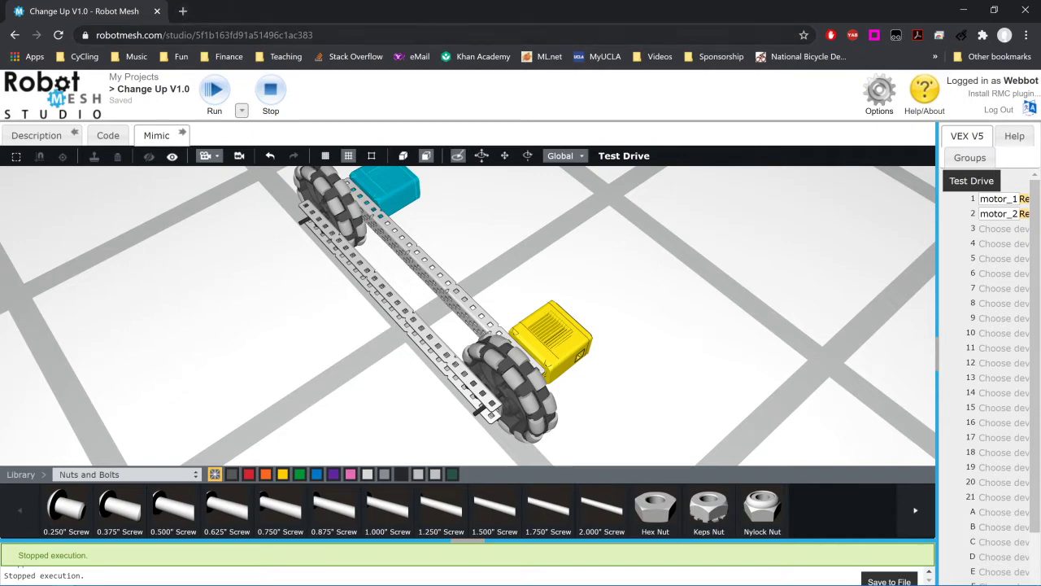
pyautogui.moveTo(96, 34); pyautogui.dragTo(206, 38)
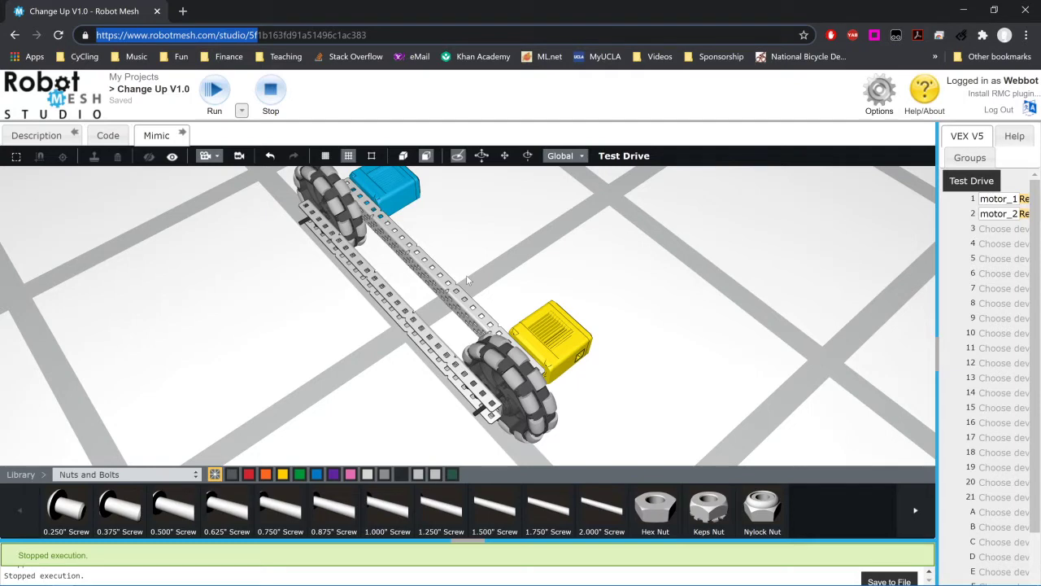
pyautogui.click(389, 320)
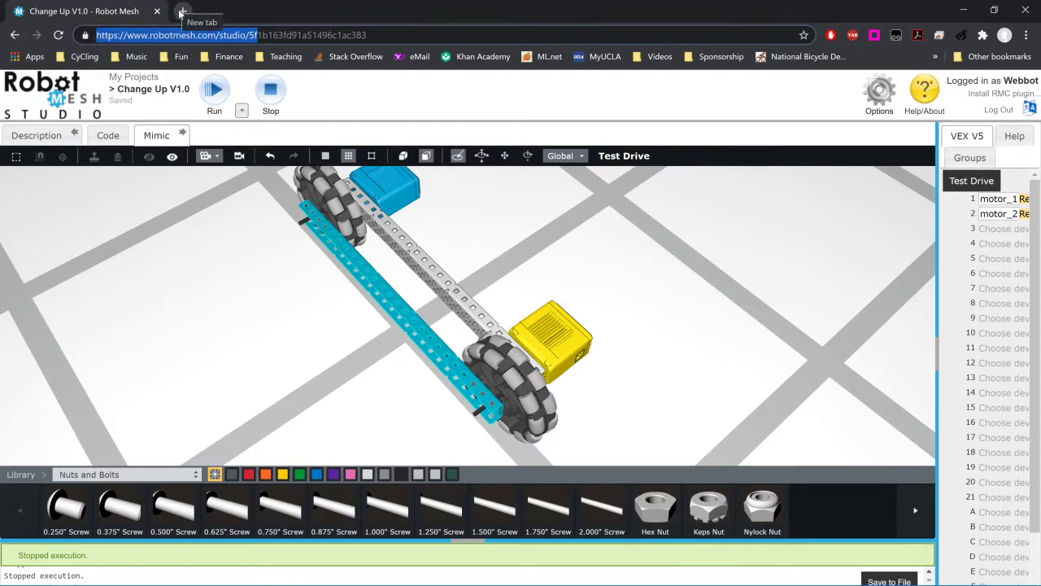
# - Open chrome://settings in a new tab and search the settings for the hardware acceleration option
pyautogui.click(179, 10)
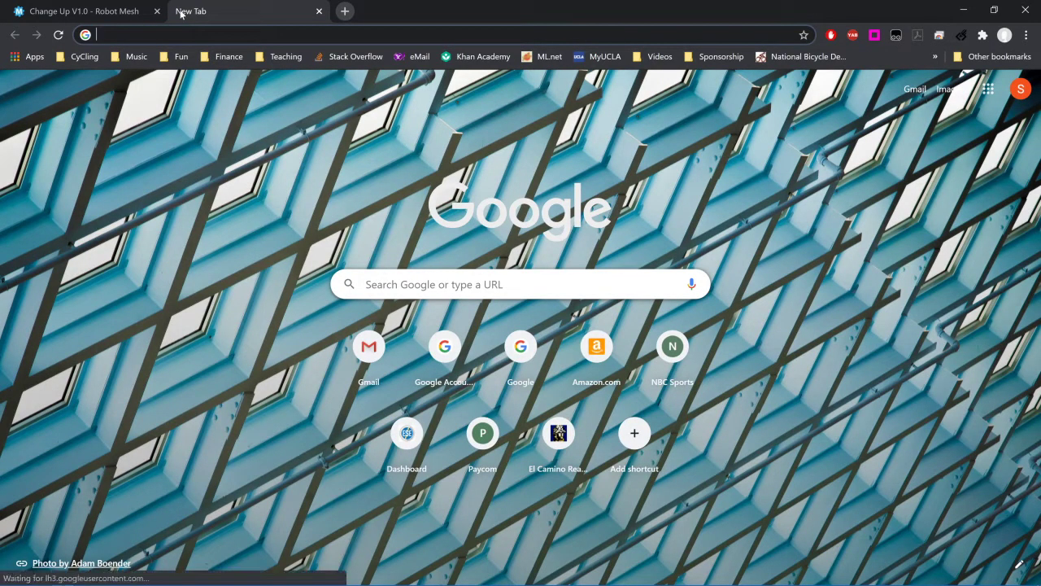
pyautogui.write('ch')
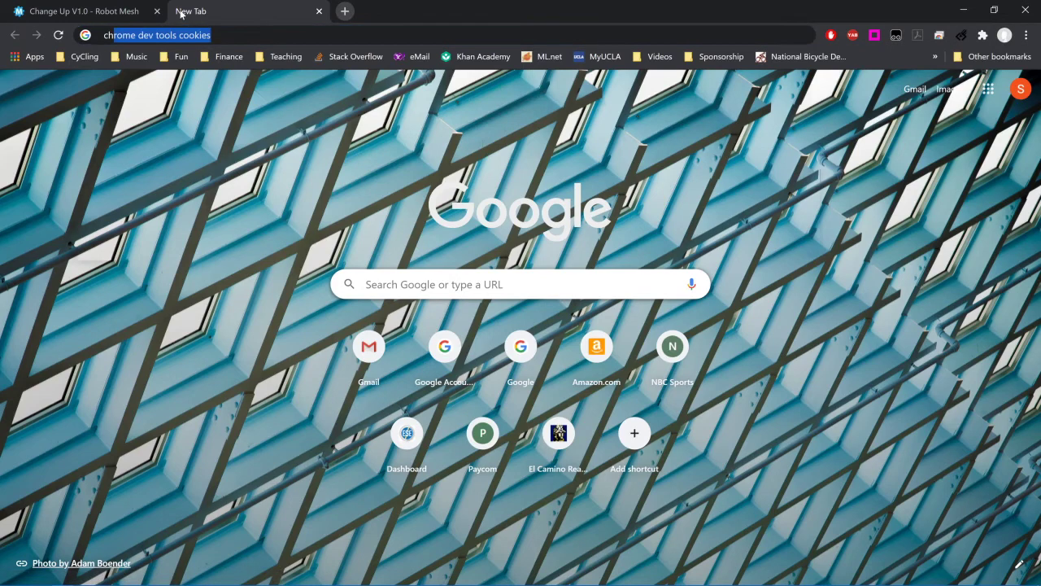
pyautogui.write('rome:')
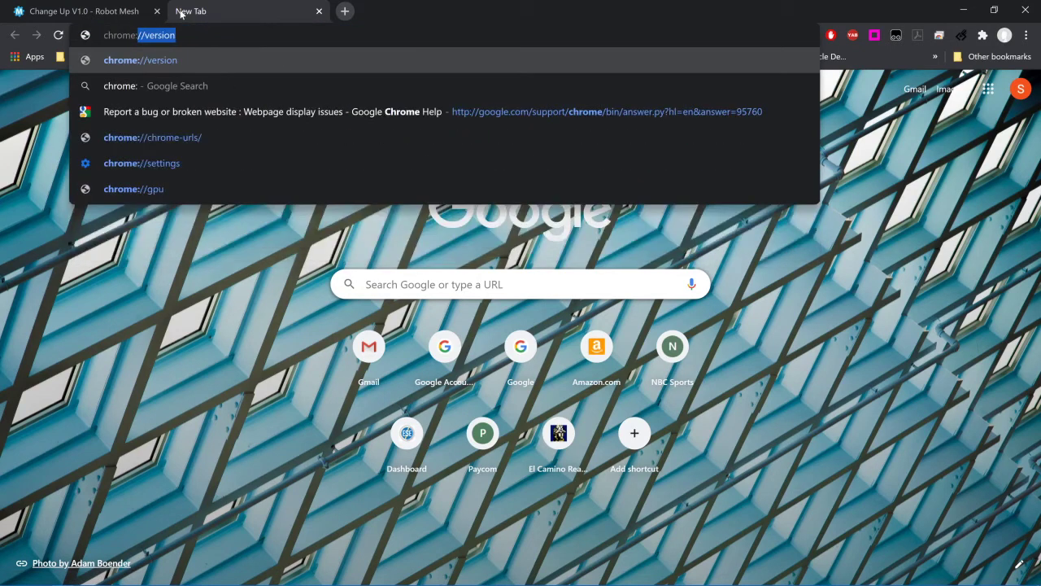
pyautogui.write('//set')
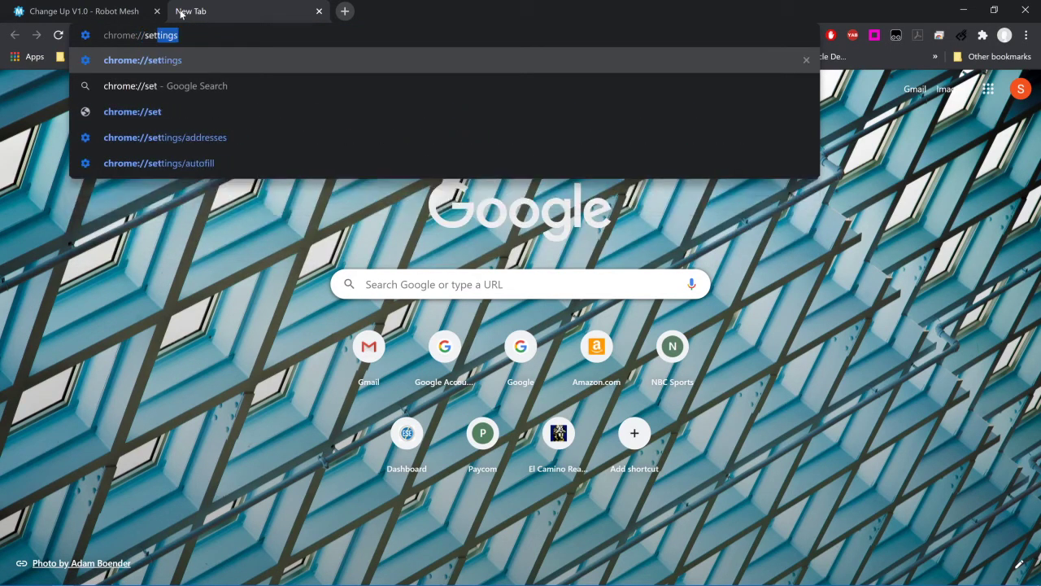
pyautogui.write('tings')
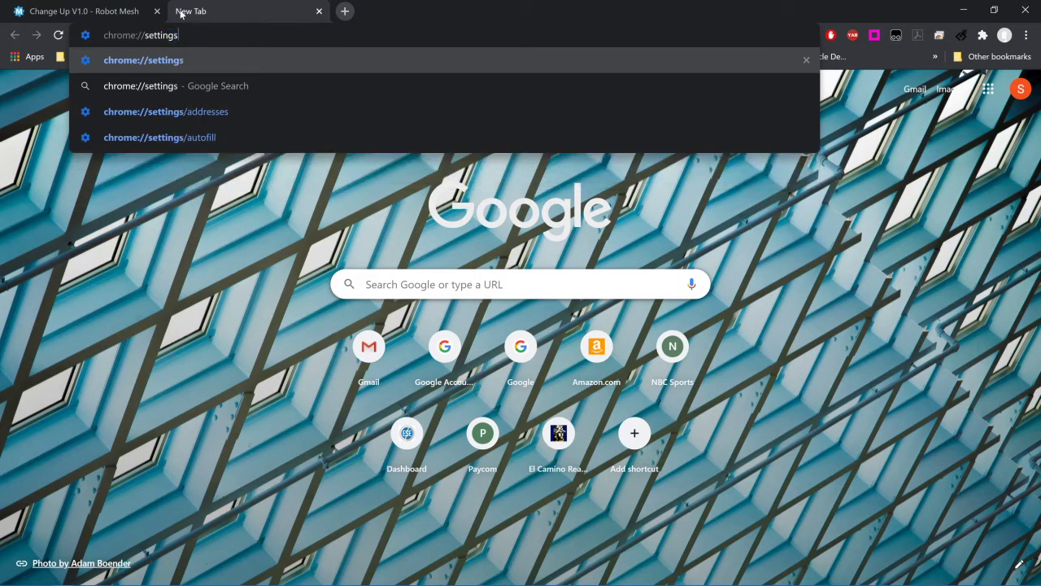
pyautogui.press('Return')
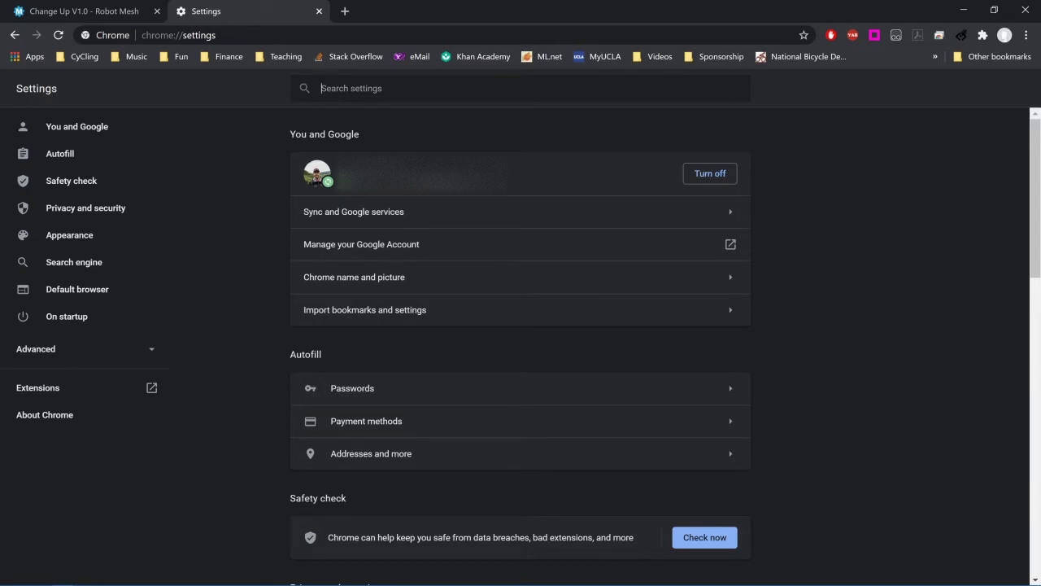
pyautogui.write('hardwar')
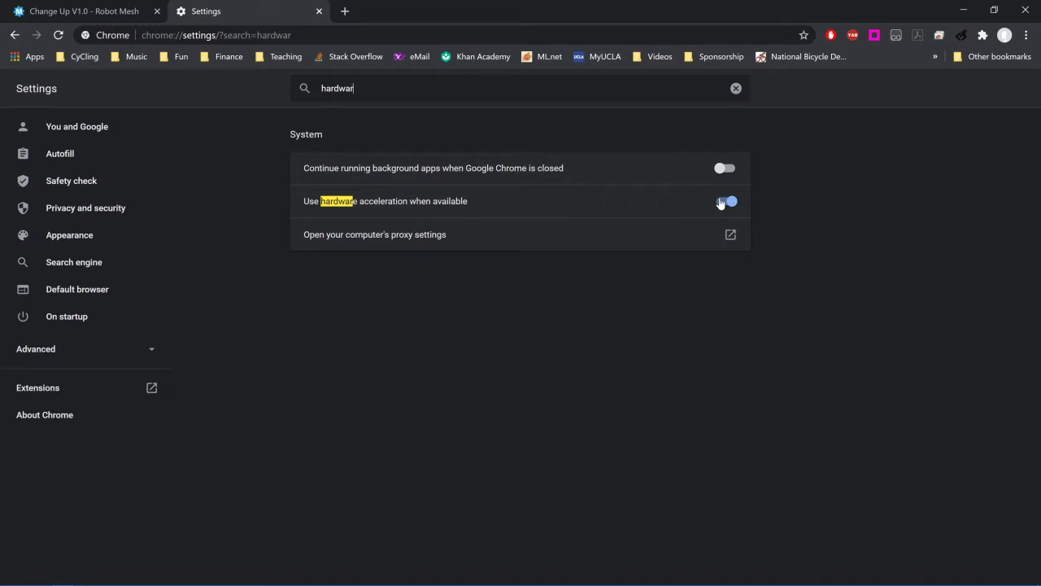
# - Return to the Change Up V1.0 project, view the drivetrain from both sides, and start a test drive
pyautogui.click(87, 12)
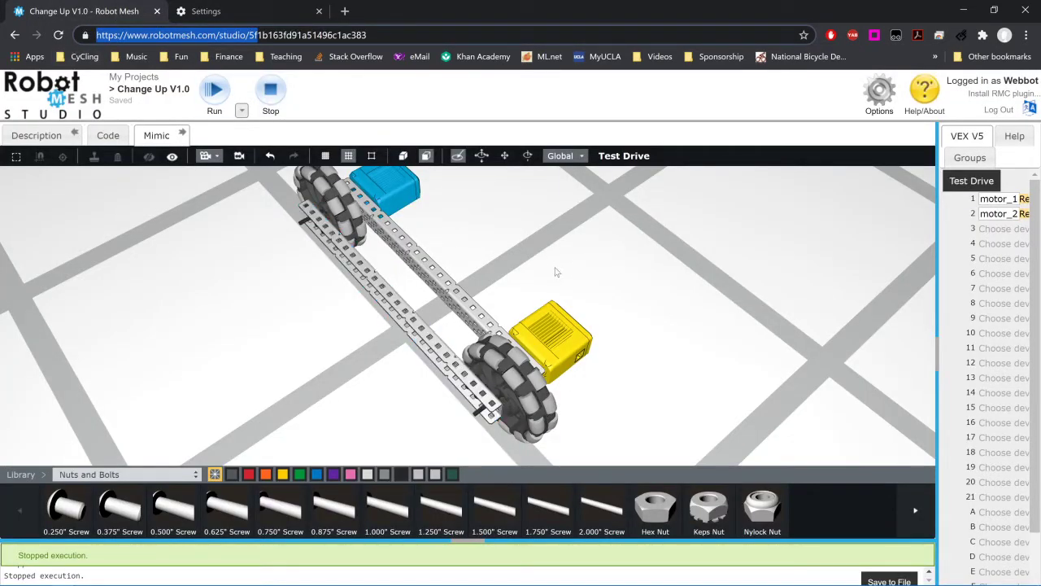
pyautogui.moveTo(254, 323); pyautogui.dragTo(374, 335)
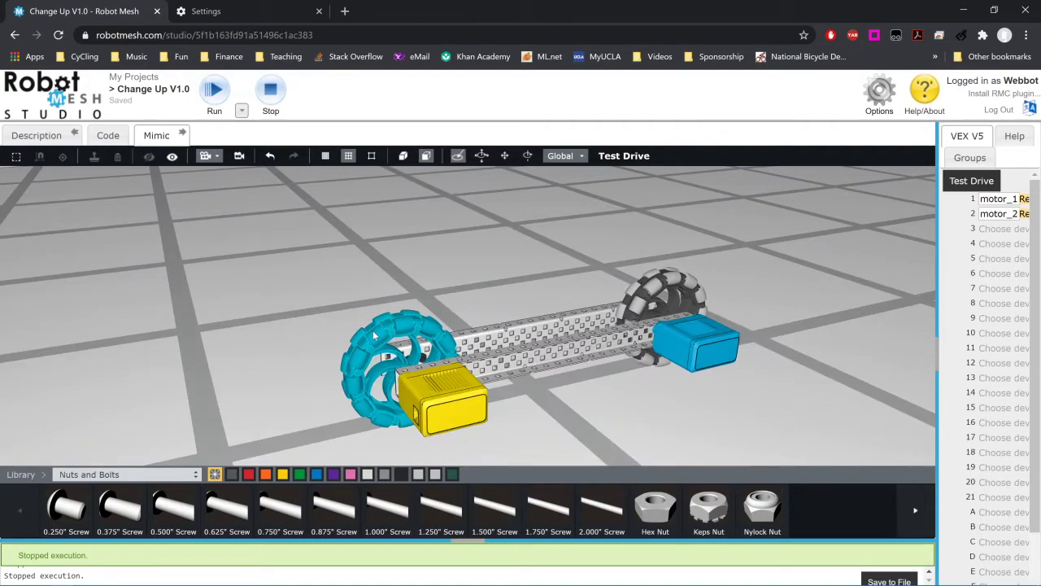
pyautogui.moveTo(373, 331); pyautogui.dragTo(310, 323)
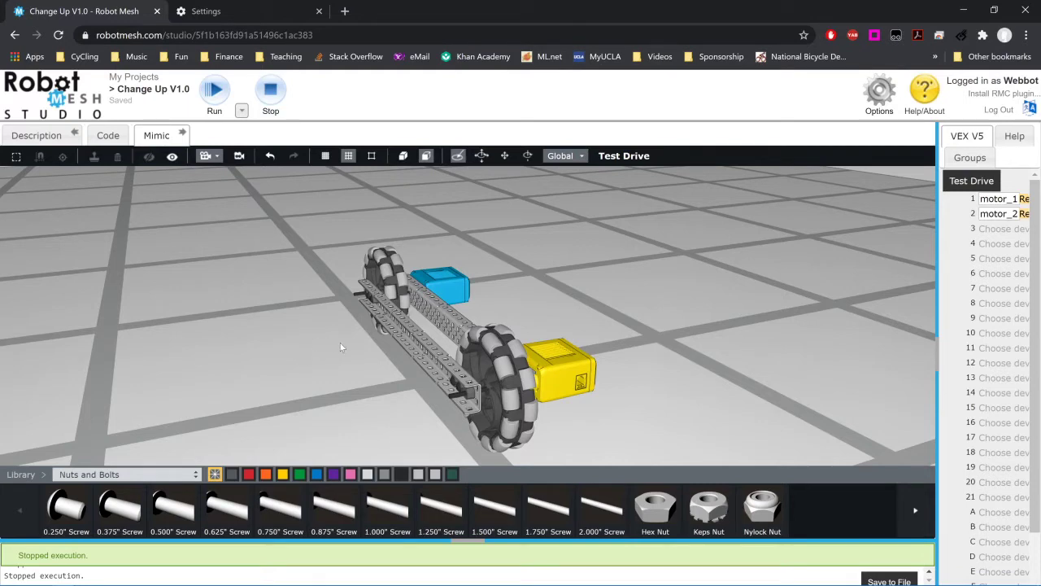
pyautogui.moveTo(360, 364); pyautogui.dragTo(296, 362)
pyautogui.moveTo(314, 351); pyautogui.dragTo(260, 354)
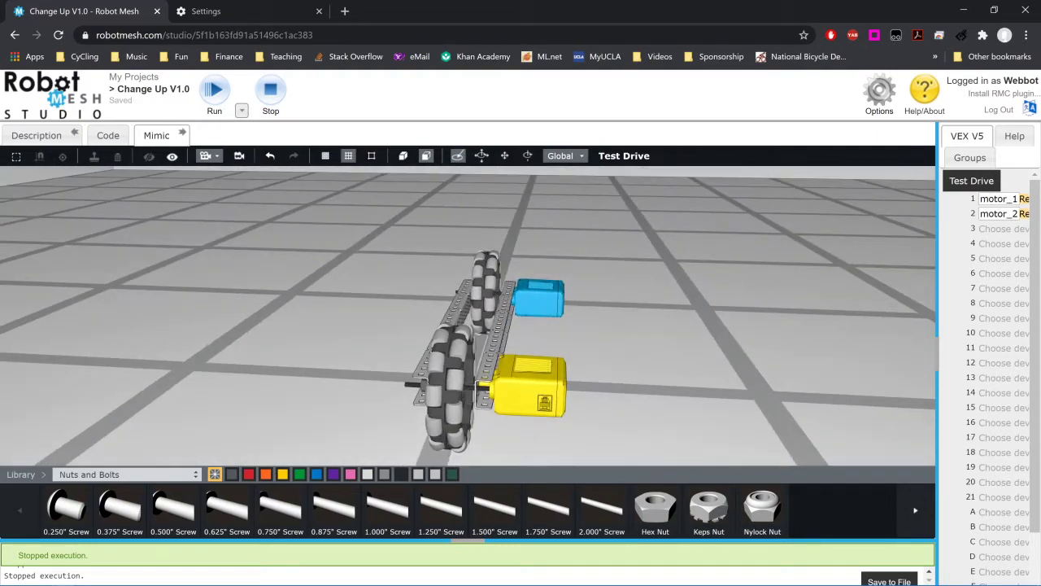
pyautogui.click(623, 158)
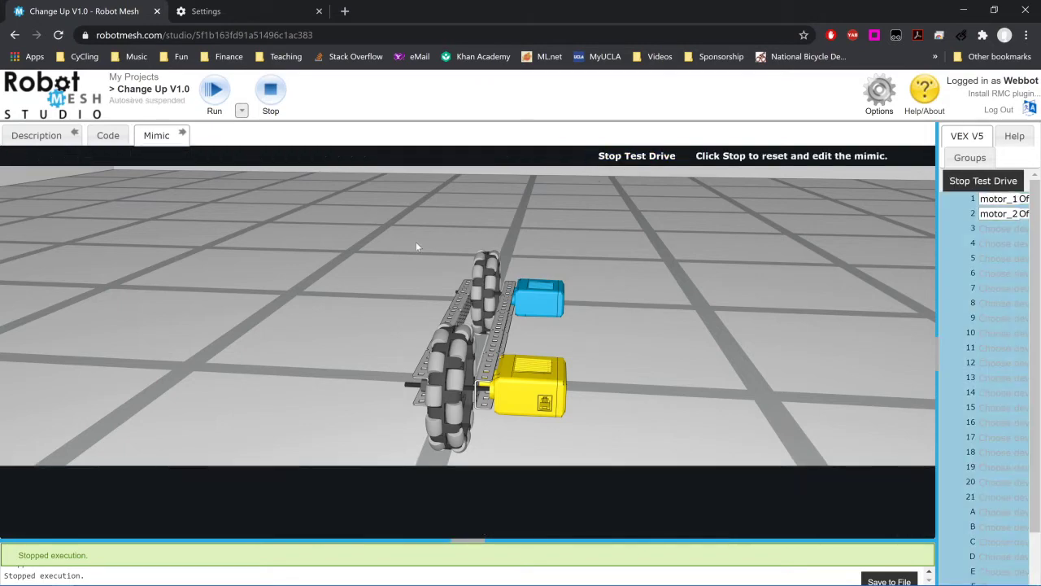
# - Widen the device panel and run motor_1 and motor_2 forward in the test drive
pyautogui.moveTo(348, 351); pyautogui.dragTo(404, 377)
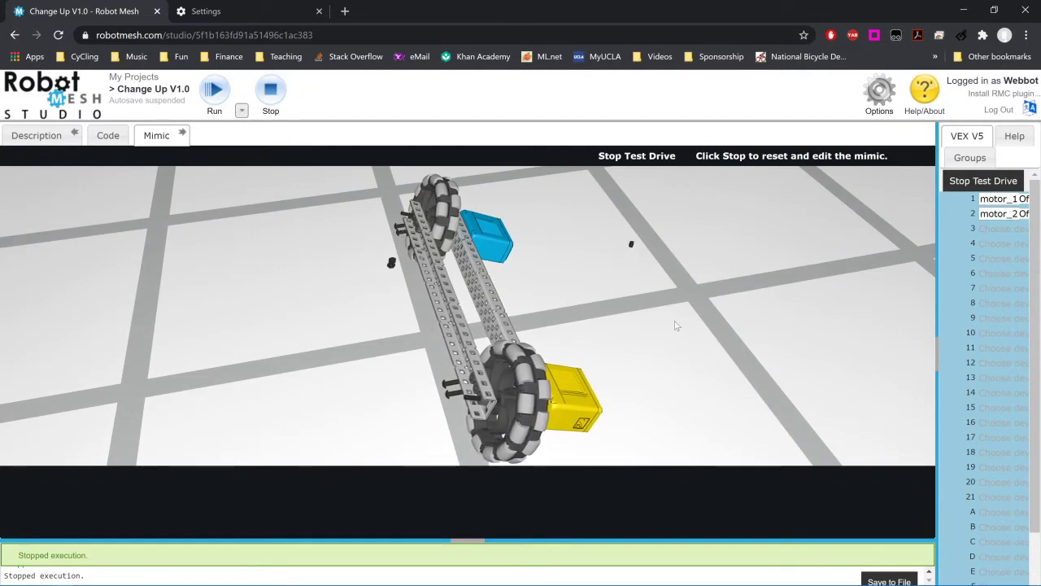
pyautogui.moveTo(573, 319); pyautogui.dragTo(498, 307)
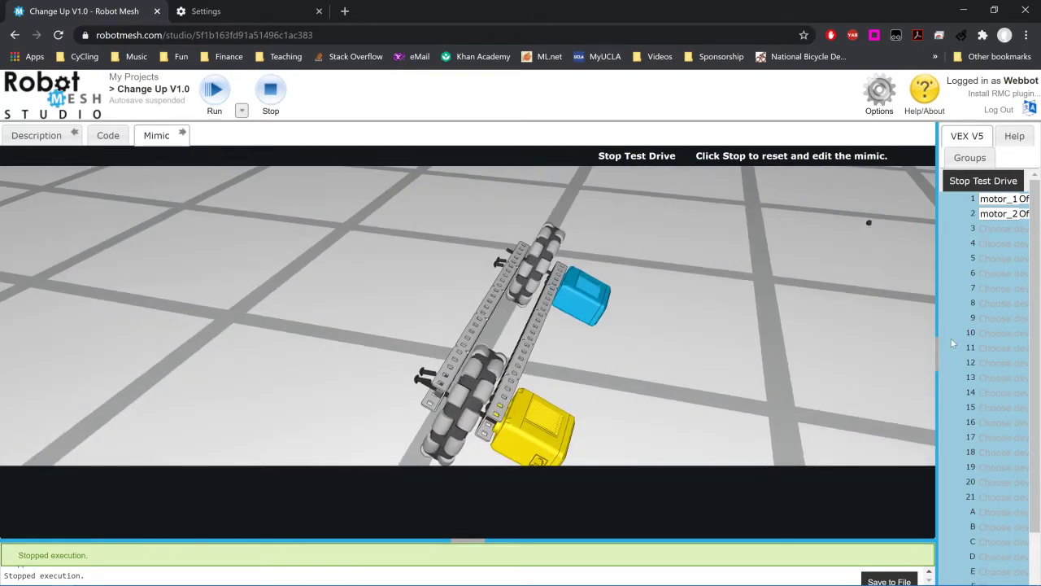
pyautogui.moveTo(931, 346); pyautogui.dragTo(863, 347)
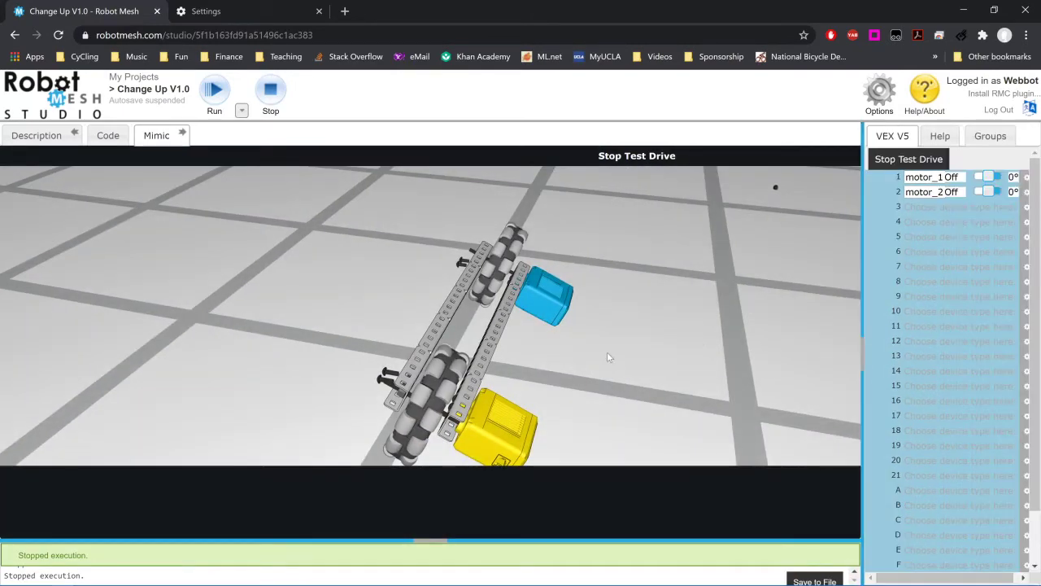
pyautogui.click(991, 177)
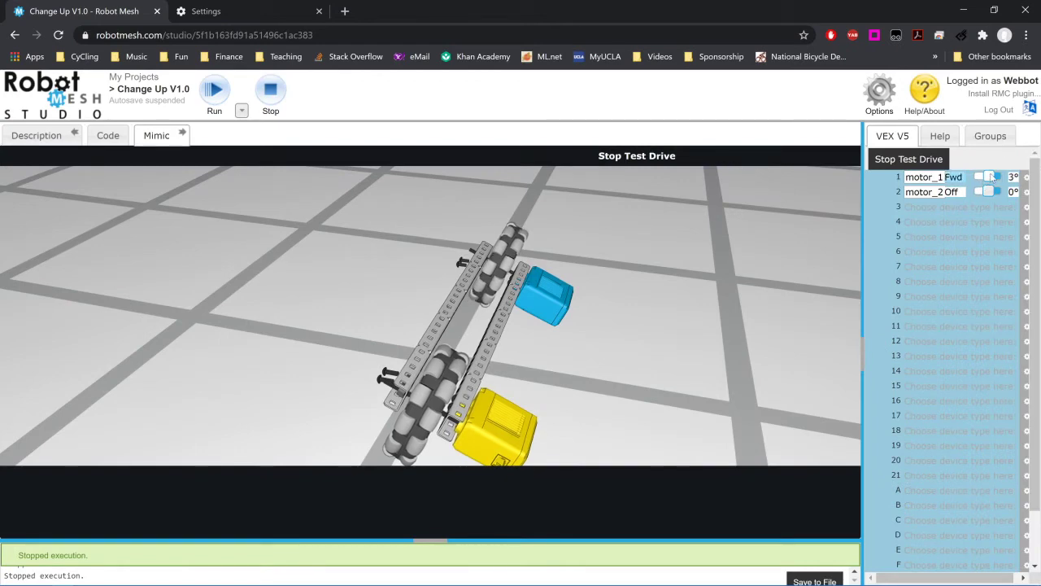
pyautogui.click(994, 192)
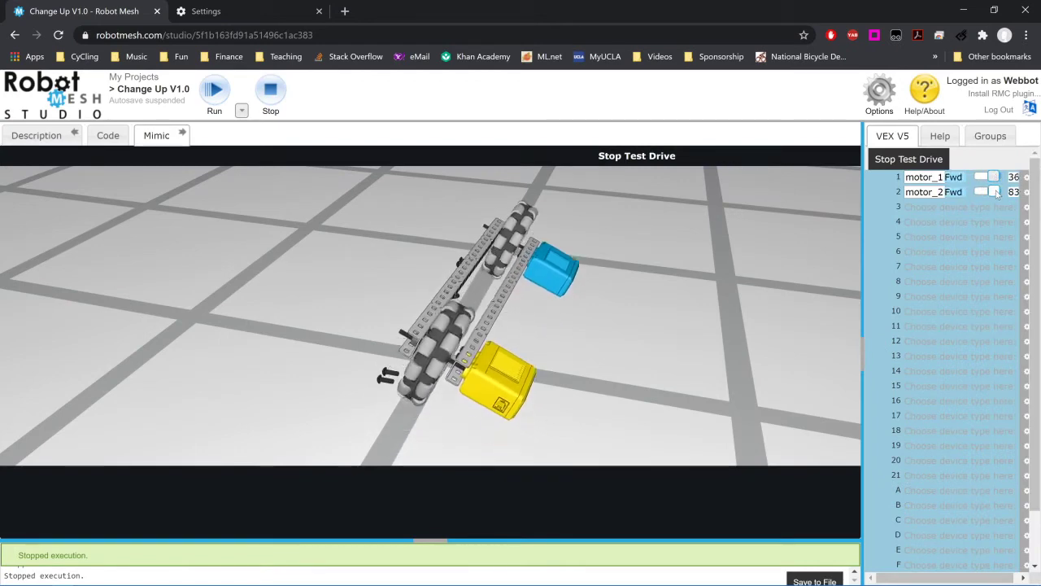
# - Steer the robot by setting motor_2 and motor_1 to reverse, and stop the test drive
pyautogui.moveTo(997, 193); pyautogui.dragTo(984, 193)
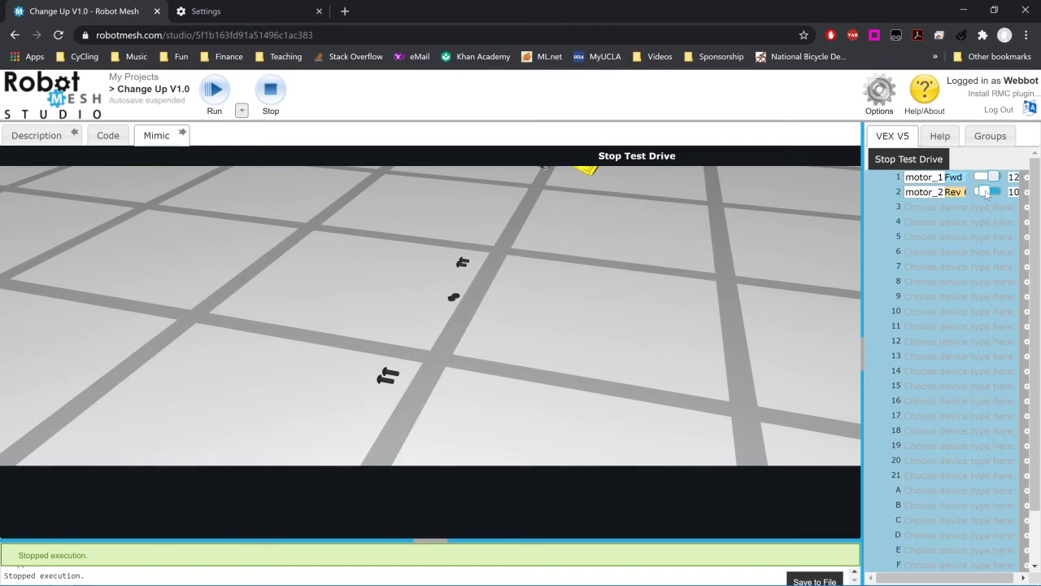
pyautogui.click(992, 178)
pyautogui.moveTo(666, 249); pyautogui.dragTo(447, 290)
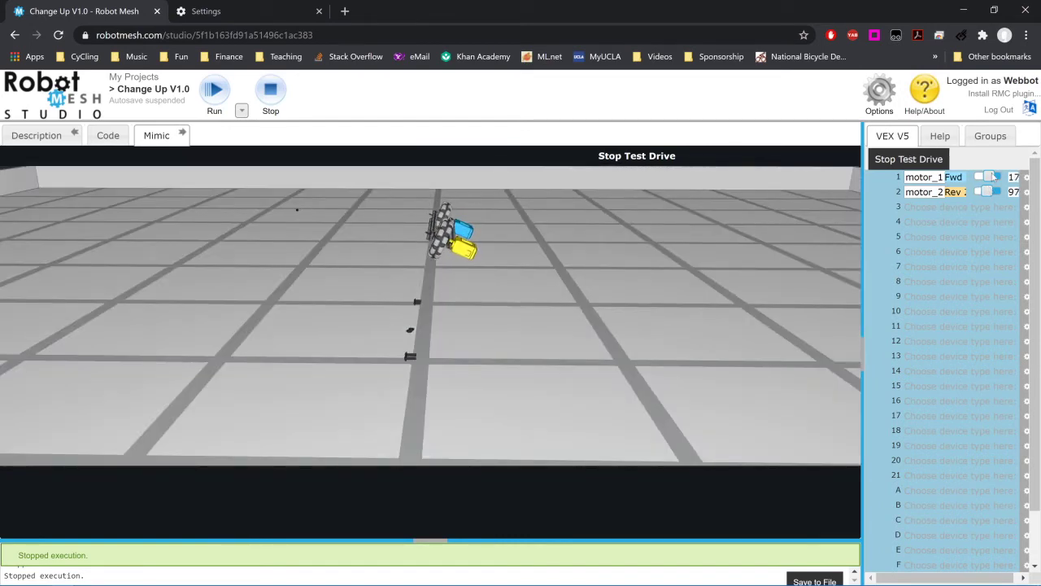
pyautogui.moveTo(989, 176)
pyautogui.mouseDown()
pyautogui.moveTo(975, 177)
pyautogui.moveTo(980, 192)
pyautogui.mouseUp()
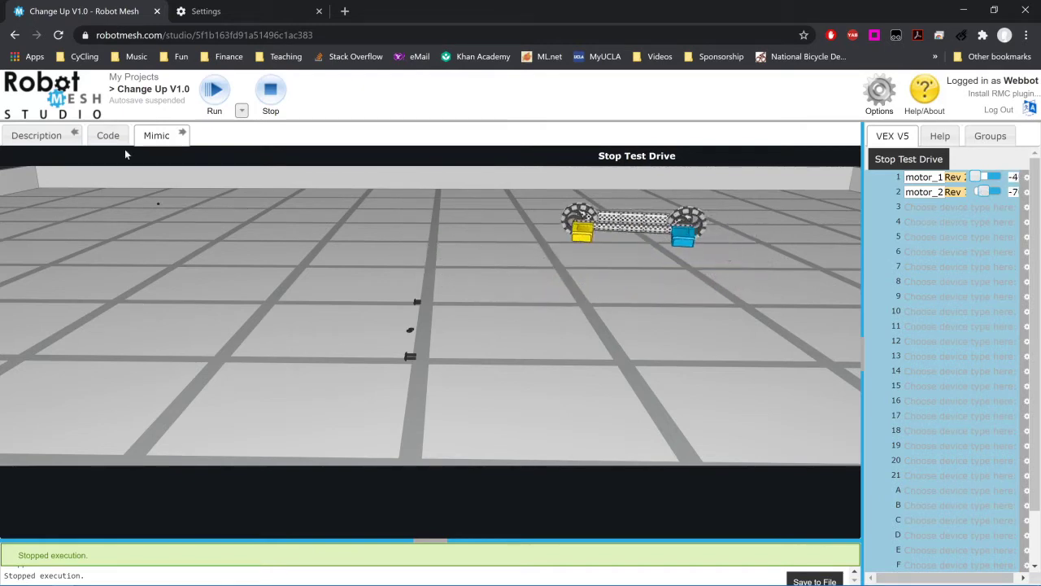
pyautogui.click(270, 91)
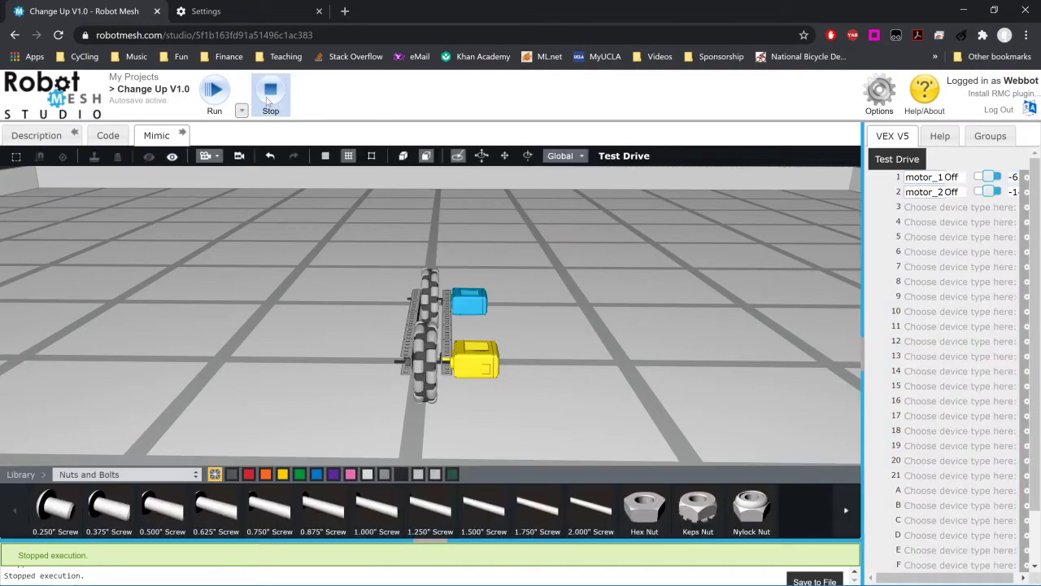
# - Start a new project from the project list with VEX V5 Mimic as target and C++ as language
pyautogui.click(130, 77)
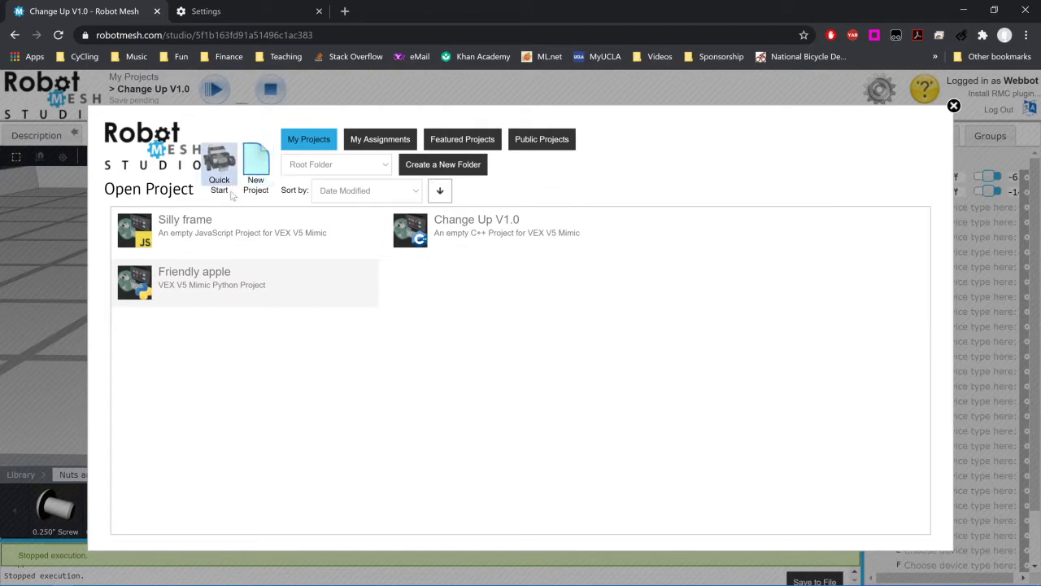
pyautogui.click(271, 169)
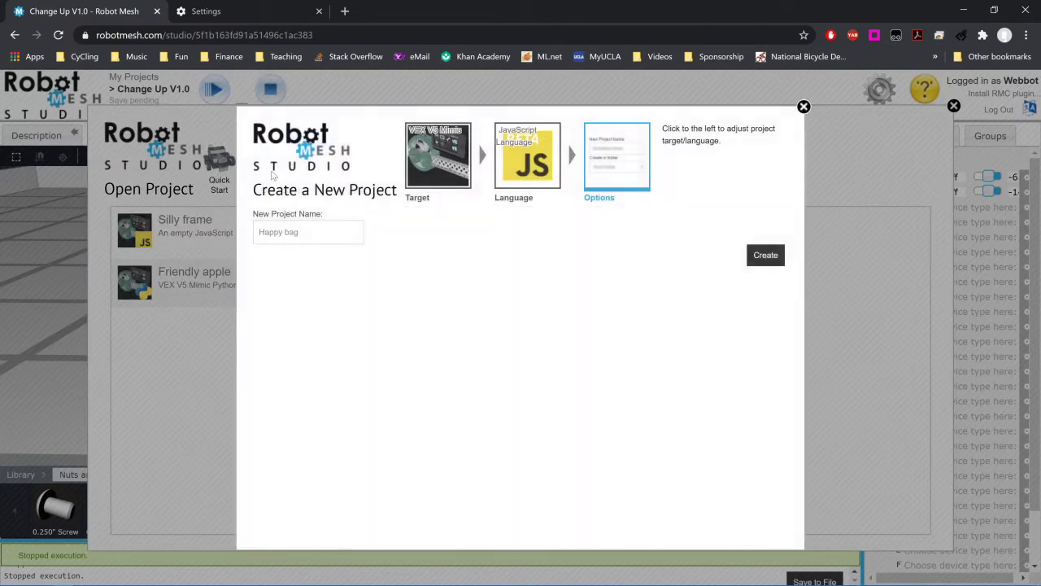
pyautogui.click(434, 163)
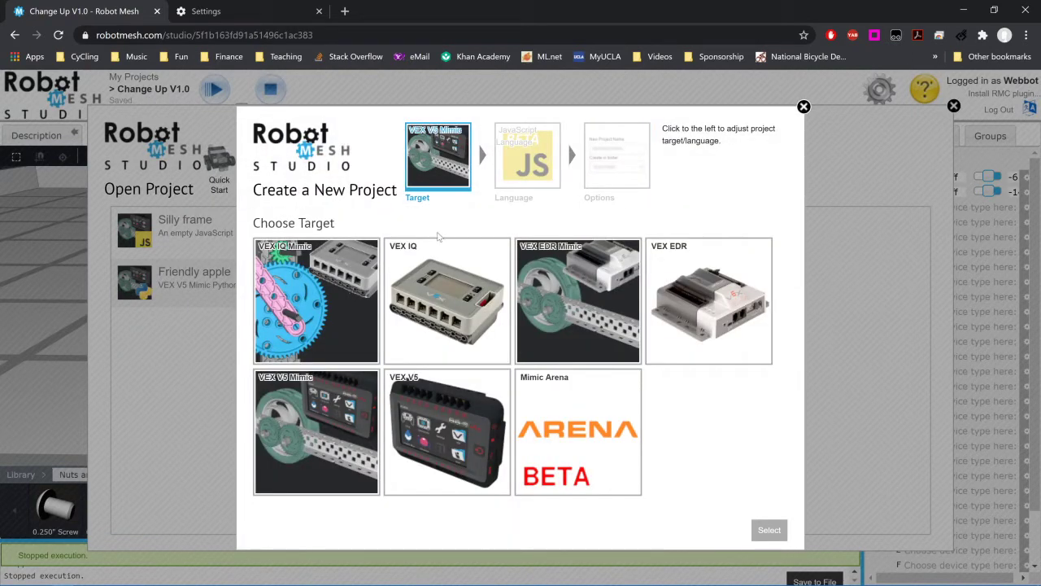
pyautogui.click(298, 437)
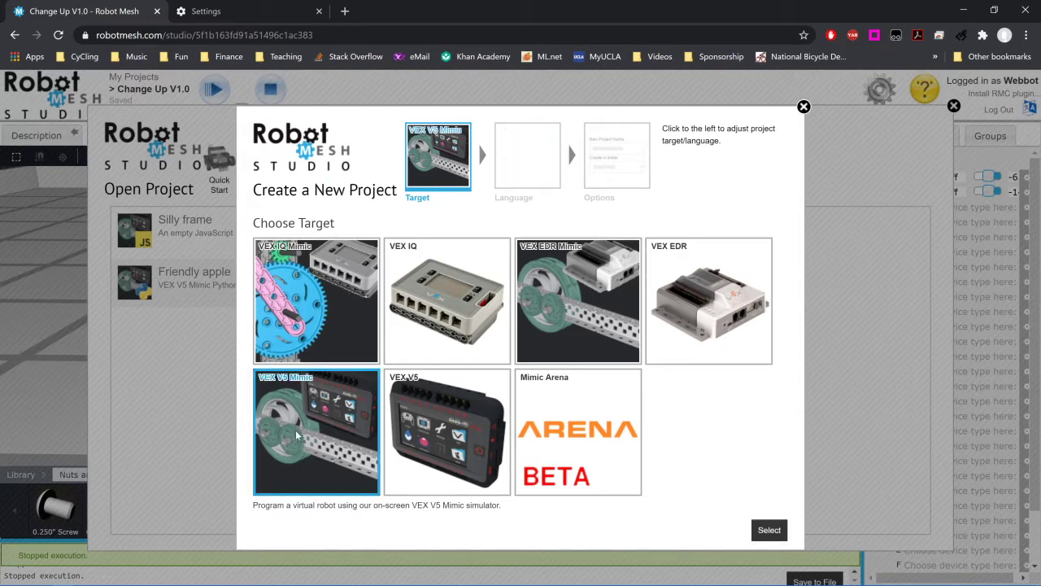
pyautogui.click(519, 178)
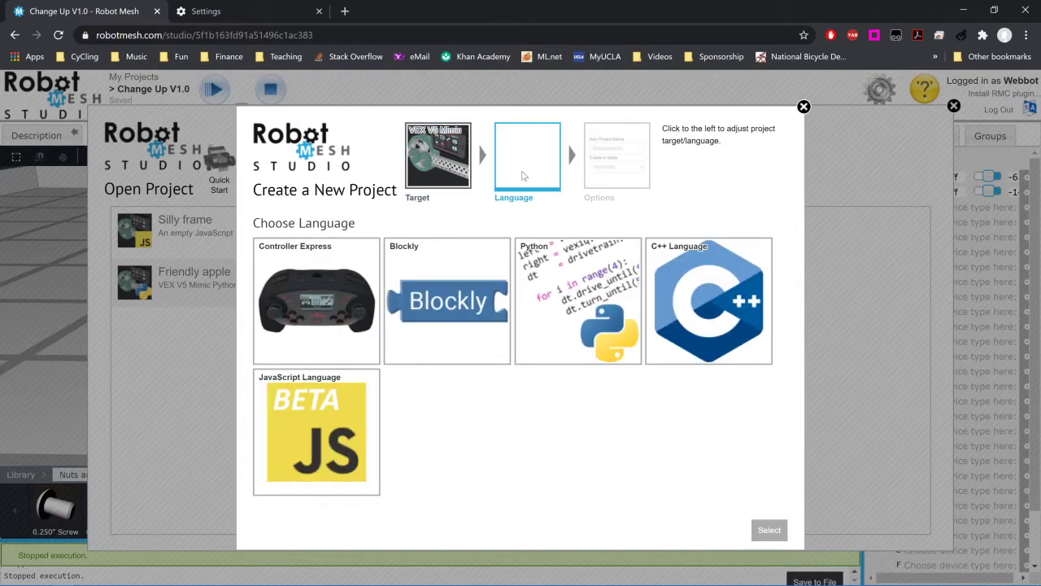
pyautogui.click(692, 300)
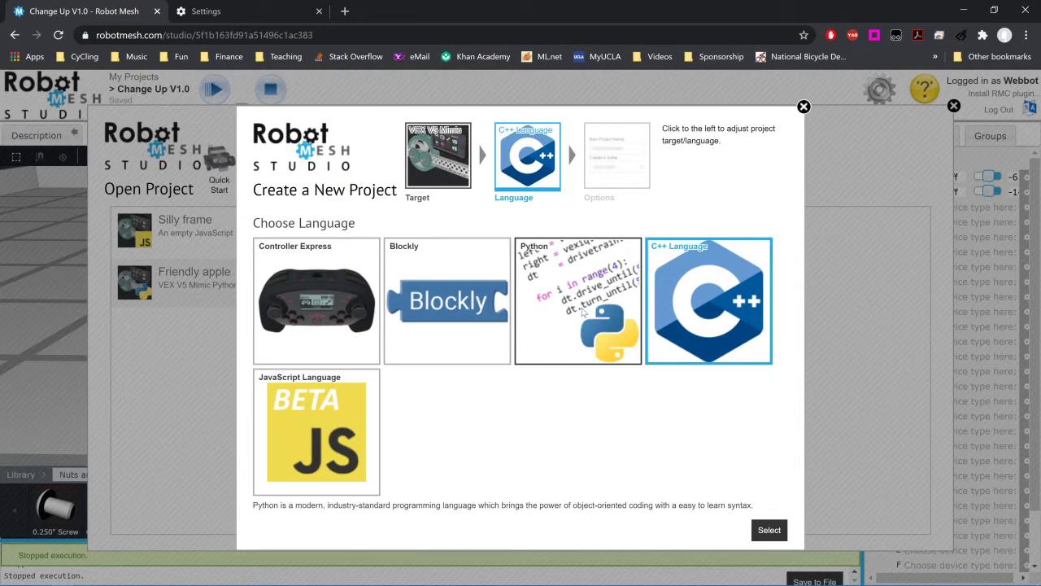
# - Name the new project Change Up V1.1 and create it
pyautogui.click(636, 162)
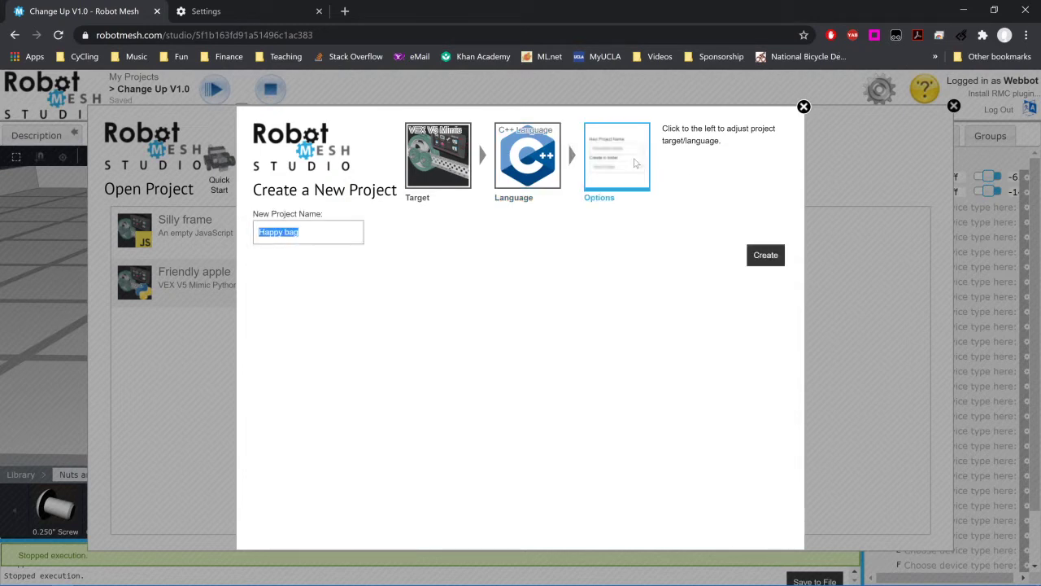
pyautogui.write('Chagne')
pyautogui.press('BackSpace')
pyautogui.press('BackSpace')
pyautogui.press('BackSpace')
pyautogui.write('nge Up V1.1')
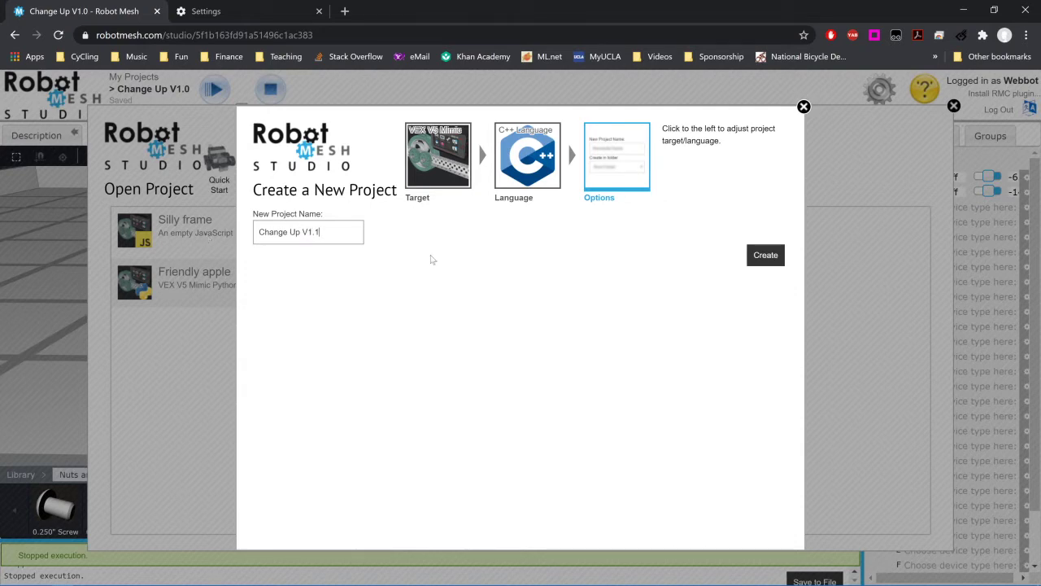
pyautogui.click(762, 257)
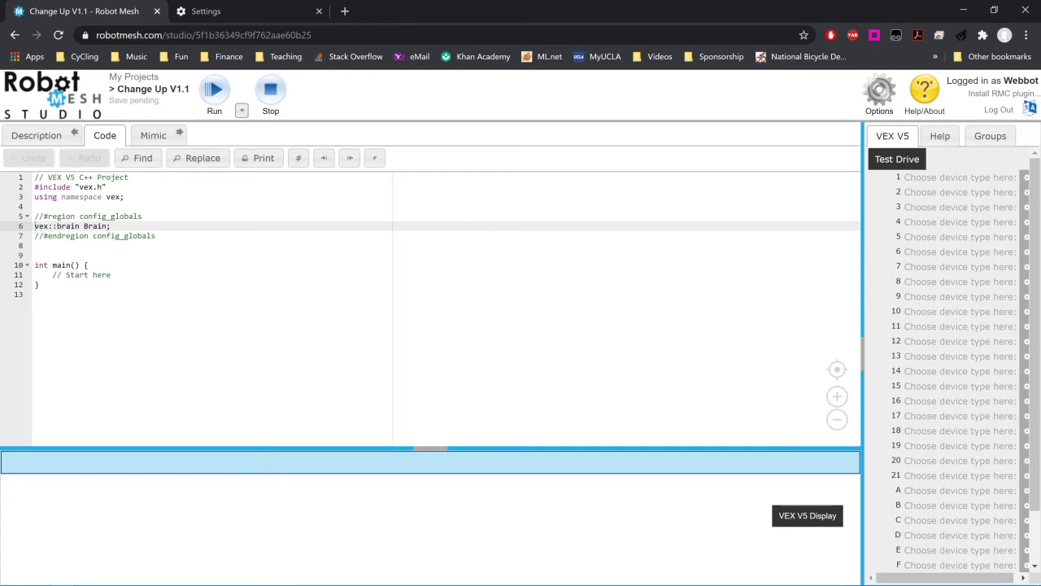
# - Examine the new project's starter code, description, Mimic workspace, and project options
pyautogui.moveTo(34, 215); pyautogui.dragTo(92, 274)
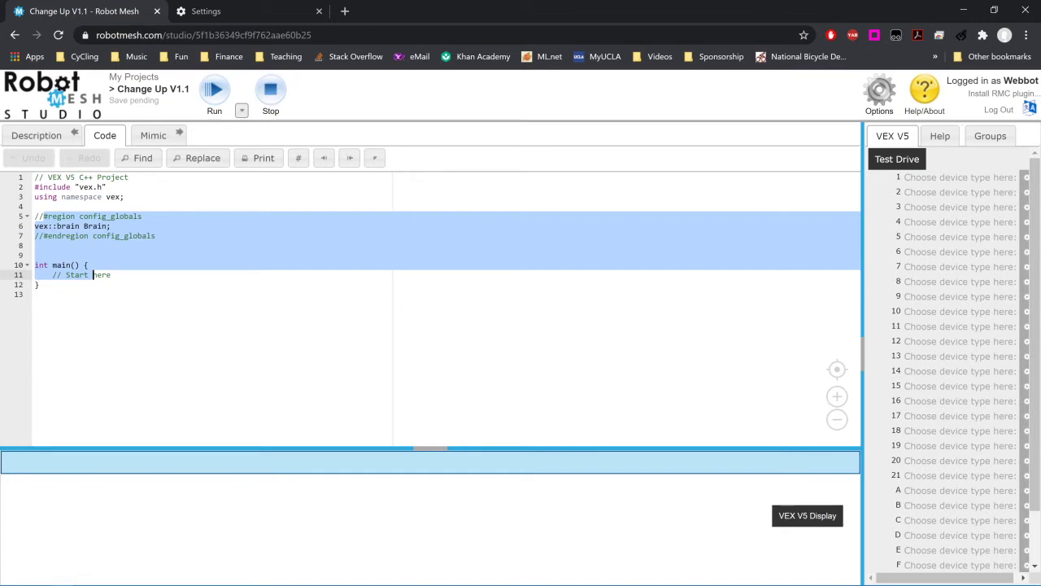
pyautogui.click(92, 274)
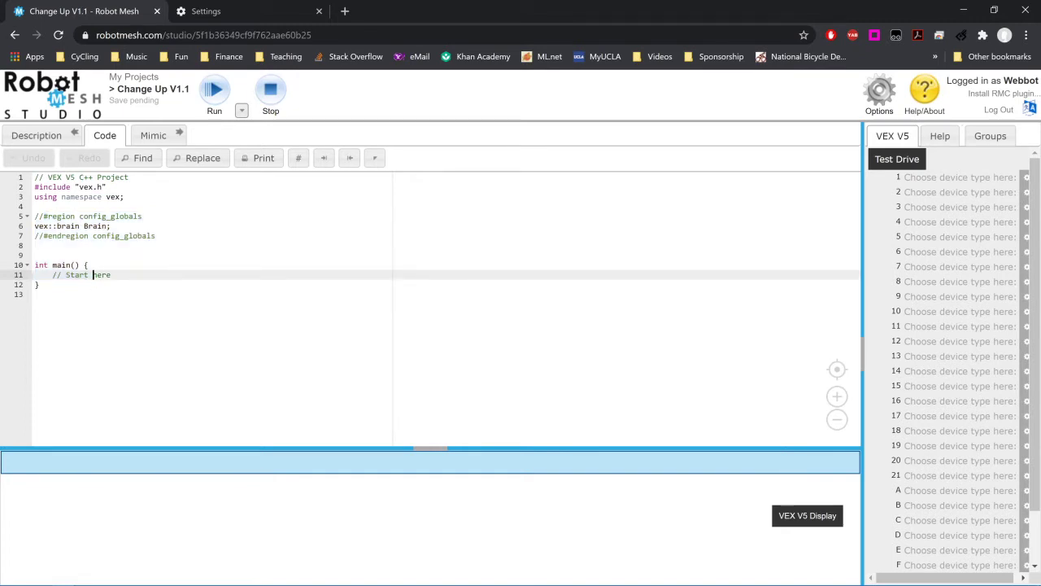
pyautogui.click(35, 135)
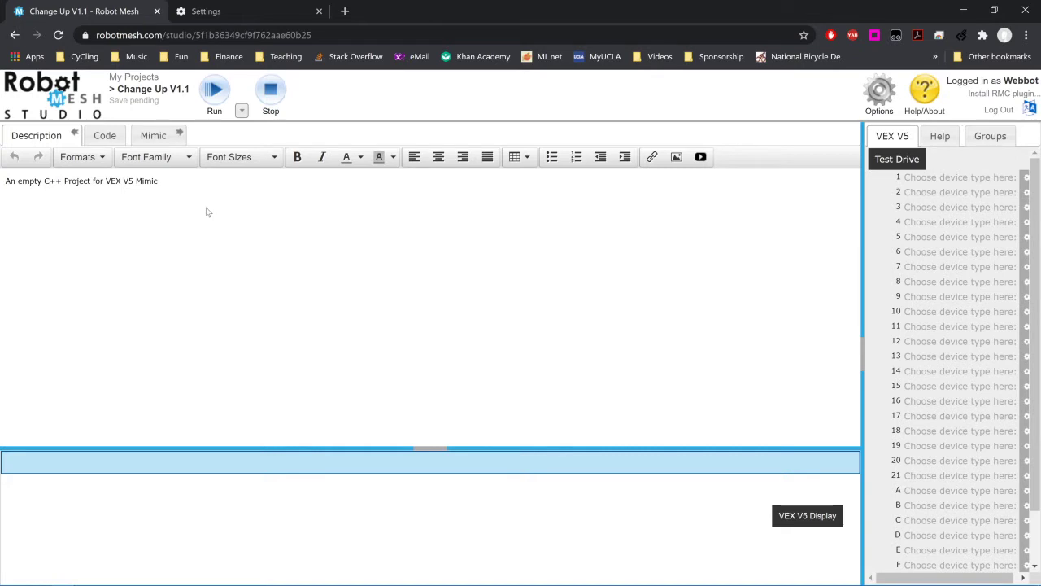
pyautogui.click(153, 135)
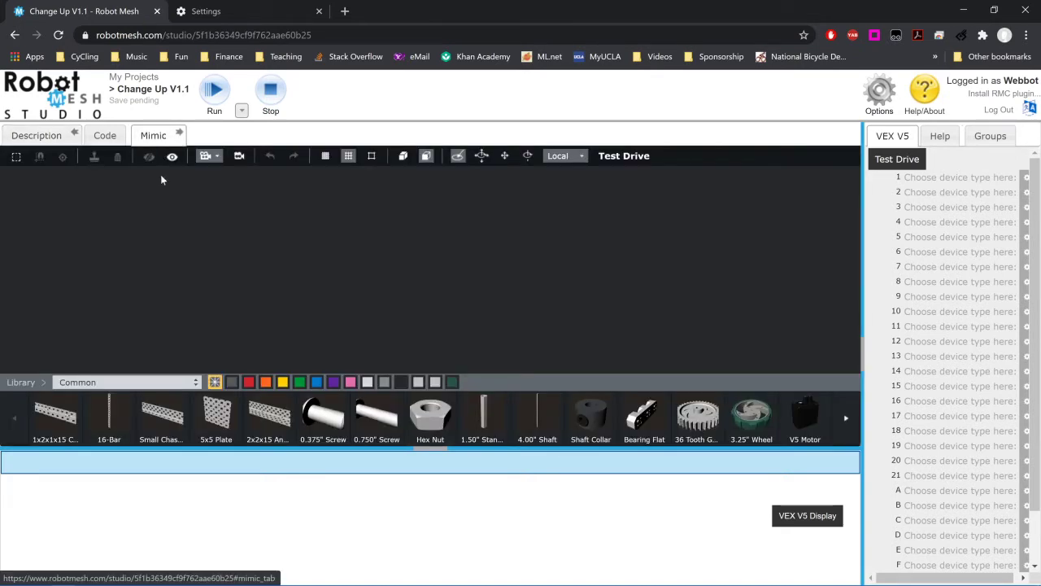
pyautogui.click(50, 141)
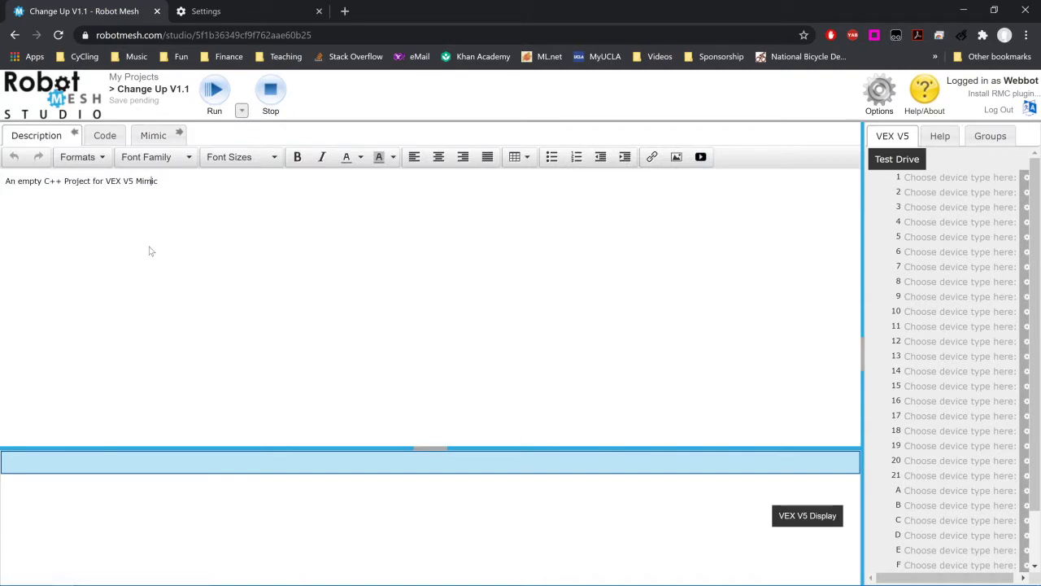
pyautogui.click(192, 192)
pyautogui.click(879, 94)
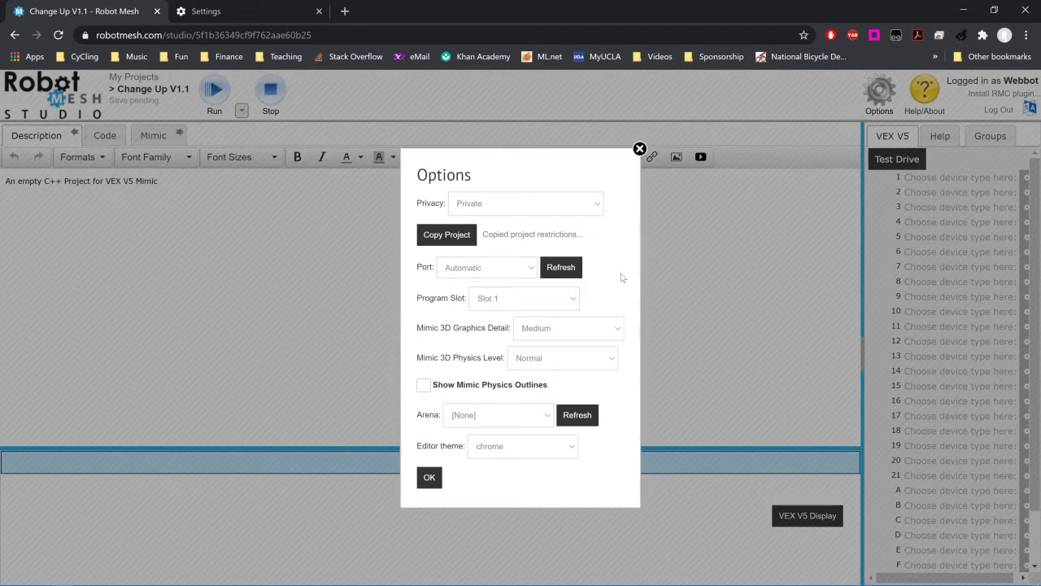
pyautogui.click(639, 149)
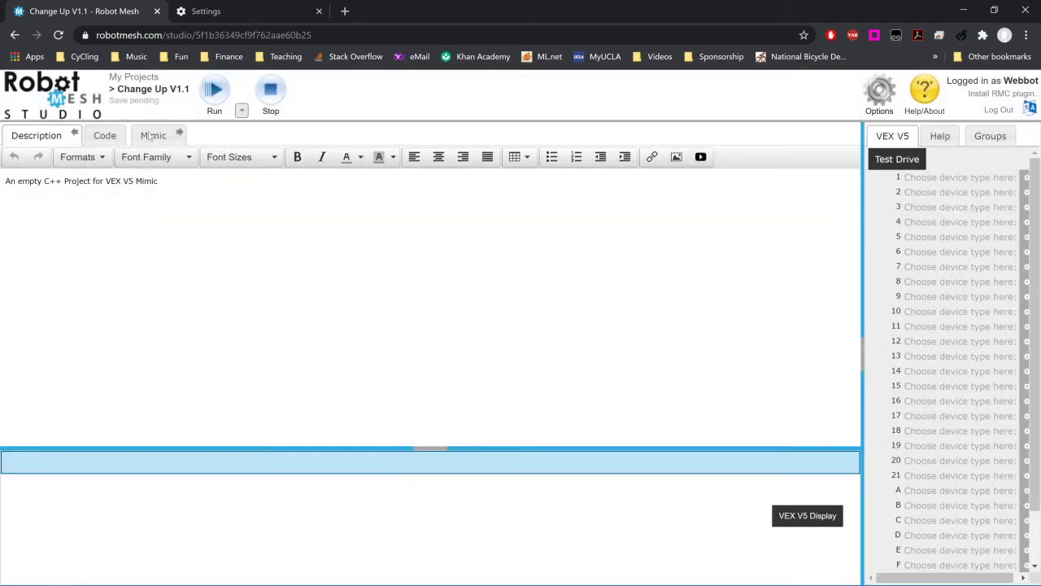
# - Open the Mimic workspace, shrink the output area beneath it, and adjust the device panel's width
pyautogui.click(173, 140)
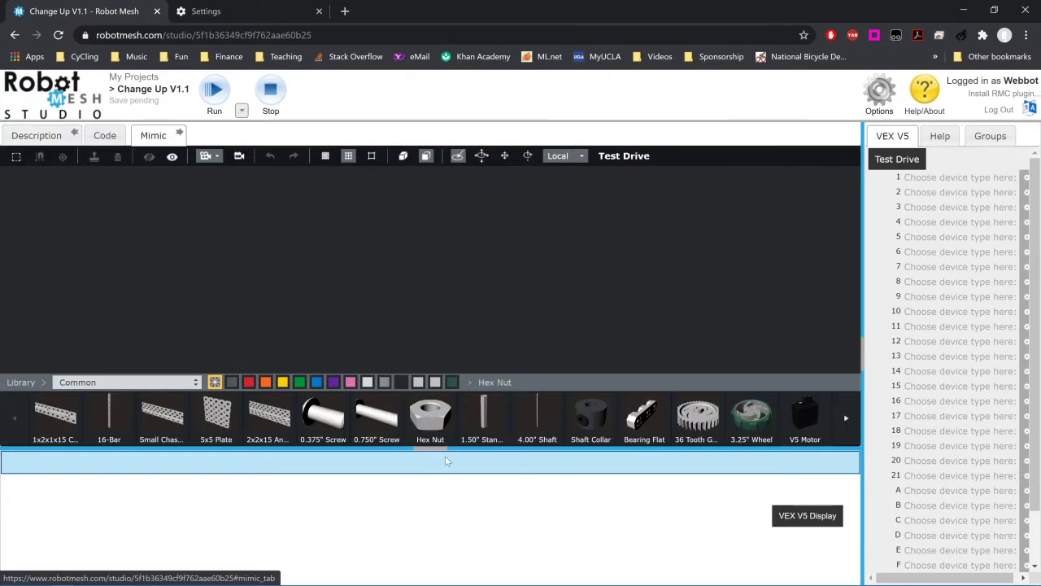
pyautogui.moveTo(439, 454); pyautogui.dragTo(431, 520)
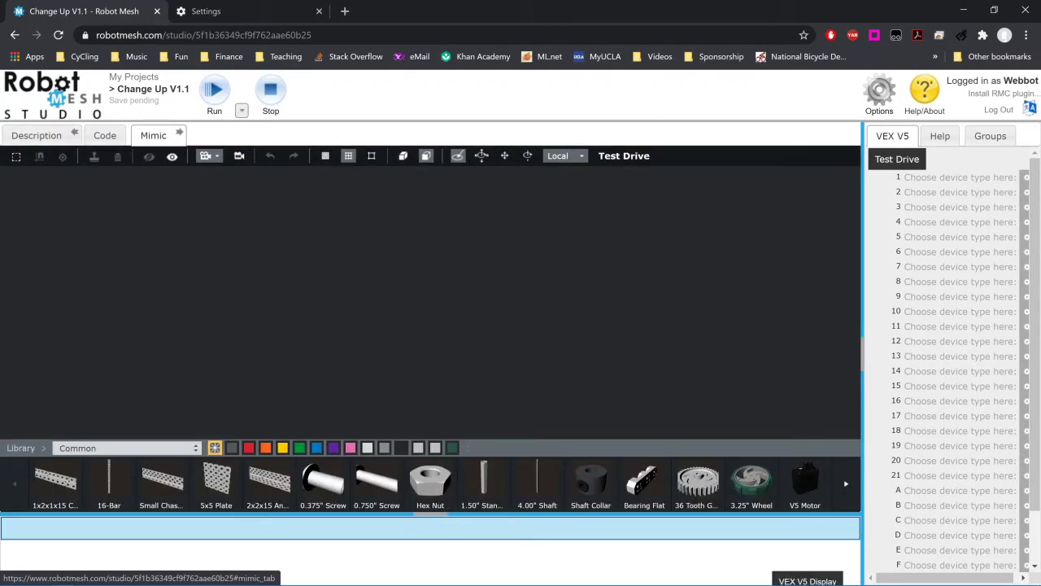
pyautogui.moveTo(863, 351); pyautogui.dragTo(912, 351)
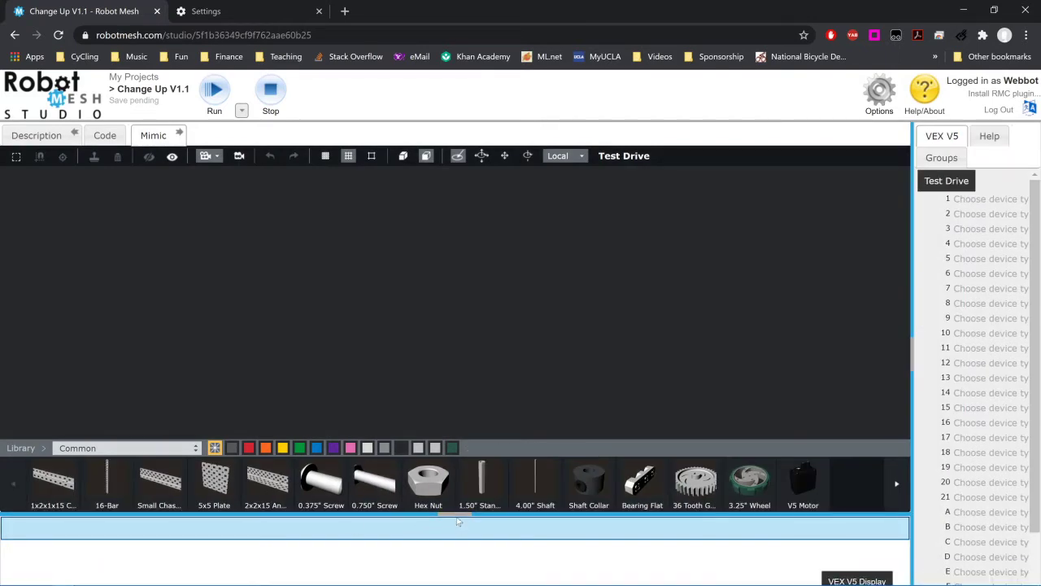
pyautogui.moveTo(458, 521); pyautogui.dragTo(458, 535)
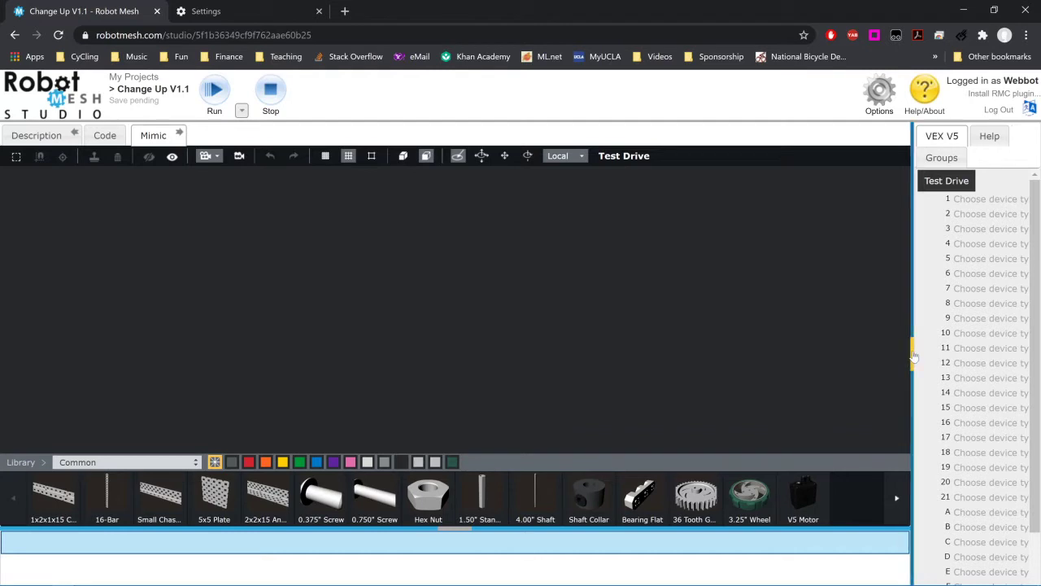
pyautogui.moveTo(914, 357); pyautogui.dragTo(860, 368)
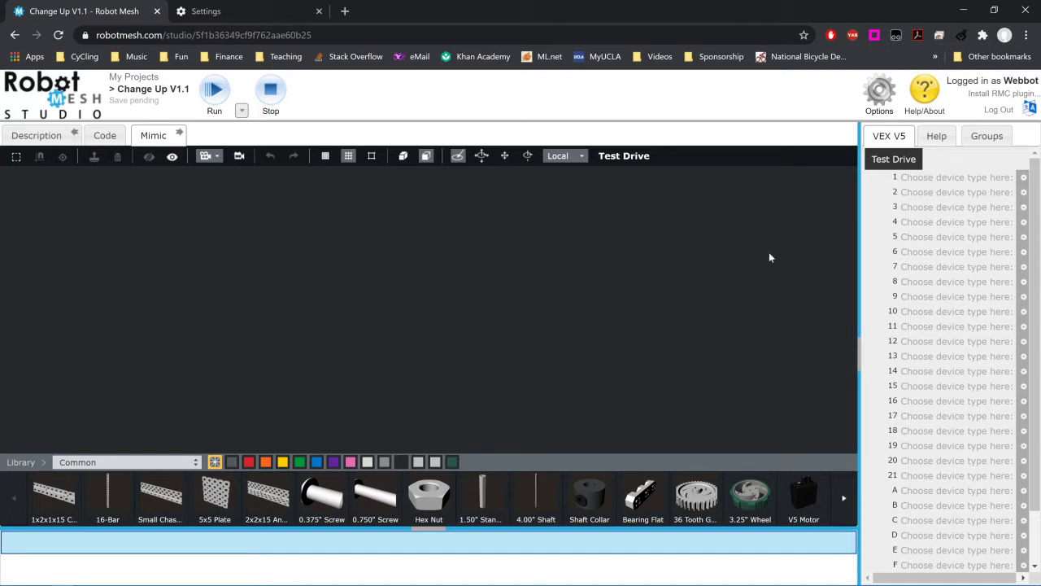
# - Set the project's arena to Full field
pyautogui.click(890, 96)
pyautogui.click(525, 419)
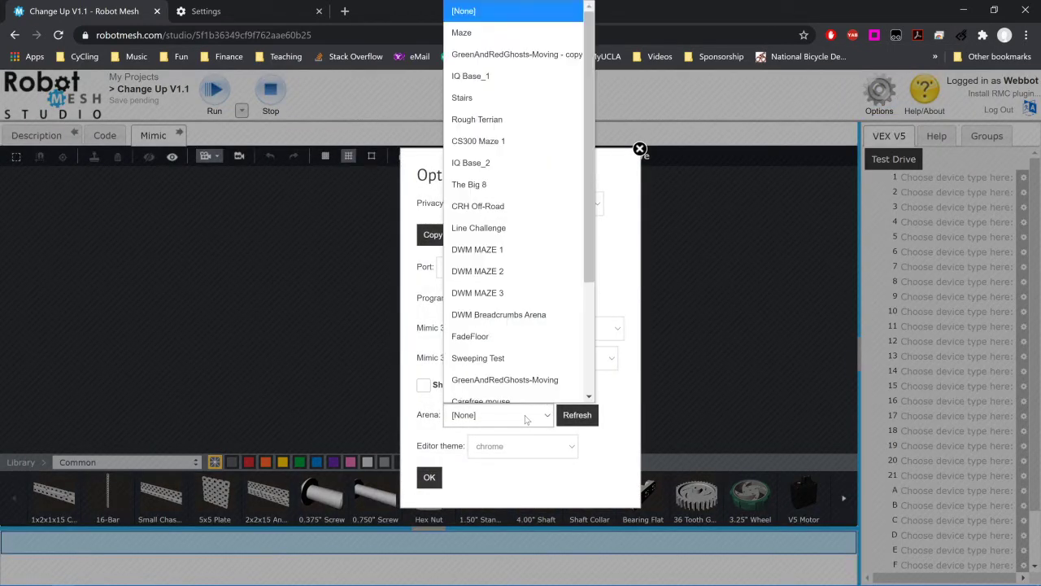
pyautogui.scroll(-3, 542, 156)
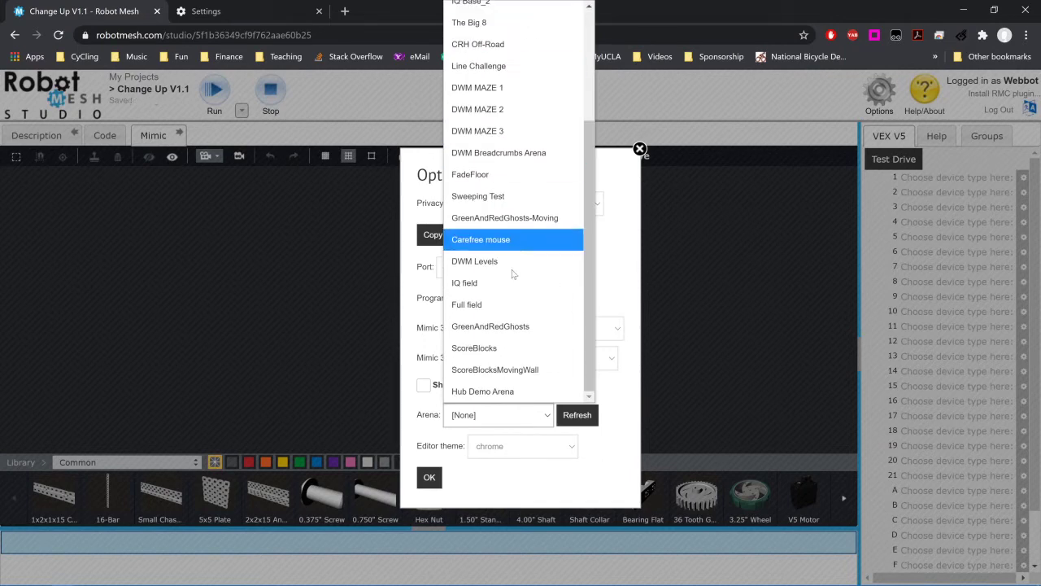
pyautogui.click(512, 314)
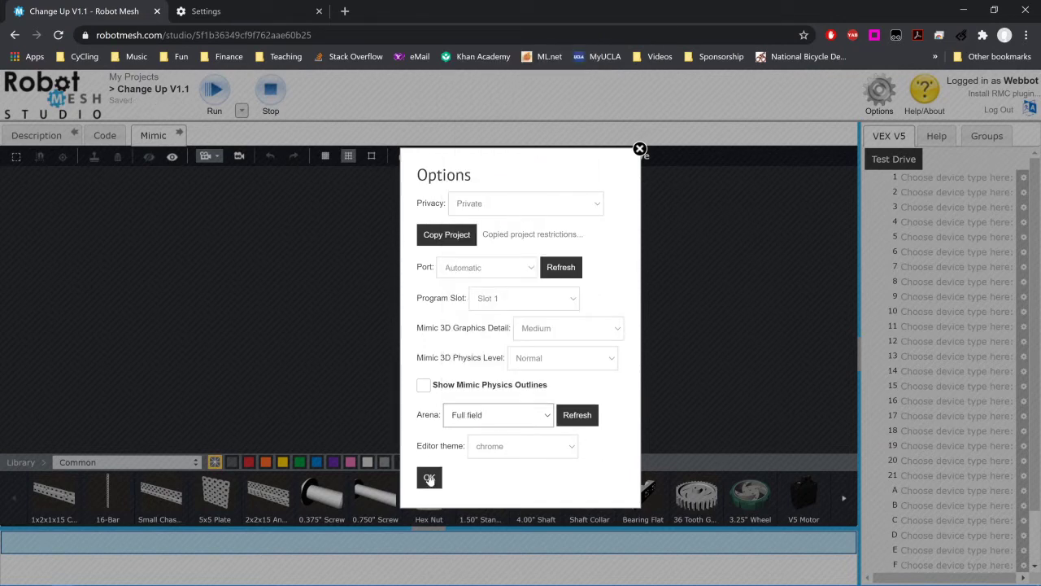
pyautogui.click(429, 479)
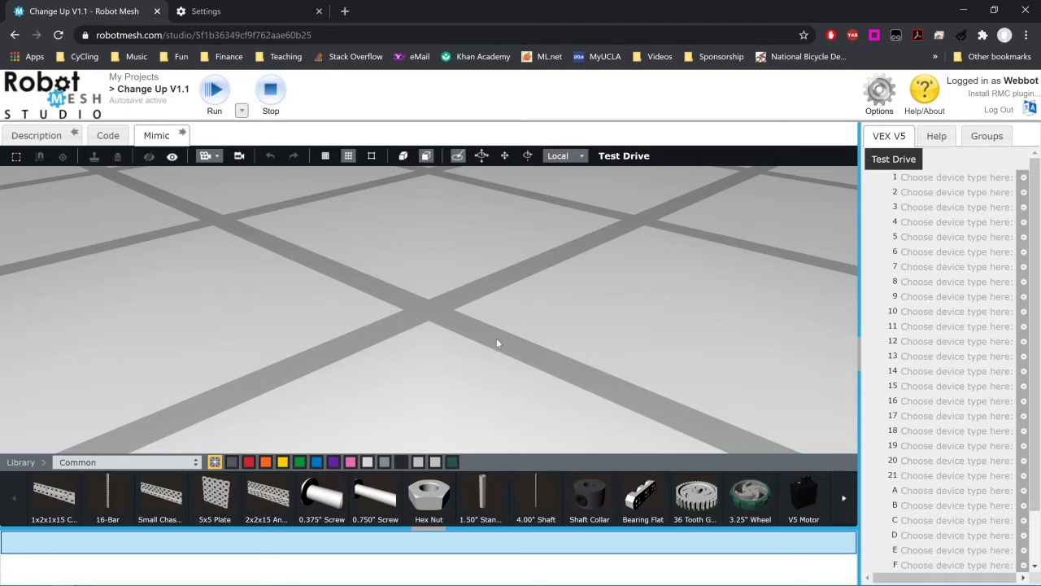
# - Show the Wheels category in the parts library and place a treaded wheel flat on the field
pyautogui.moveTo(497, 343); pyautogui.dragTo(475, 328)
pyautogui.scroll(-10, 472, 327)
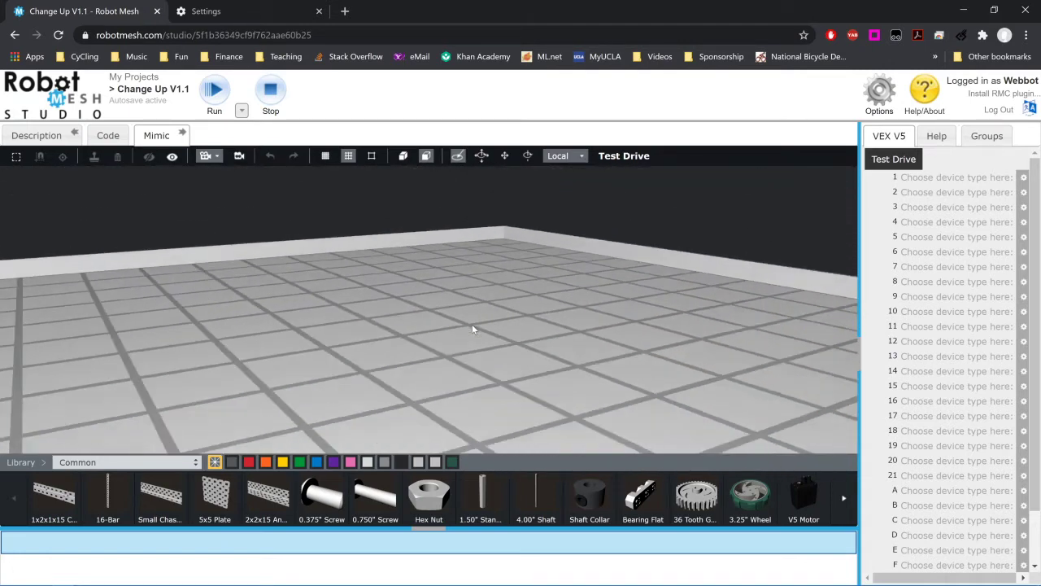
pyautogui.moveTo(436, 294); pyautogui.dragTo(409, 331)
pyautogui.scroll(5, 408, 327)
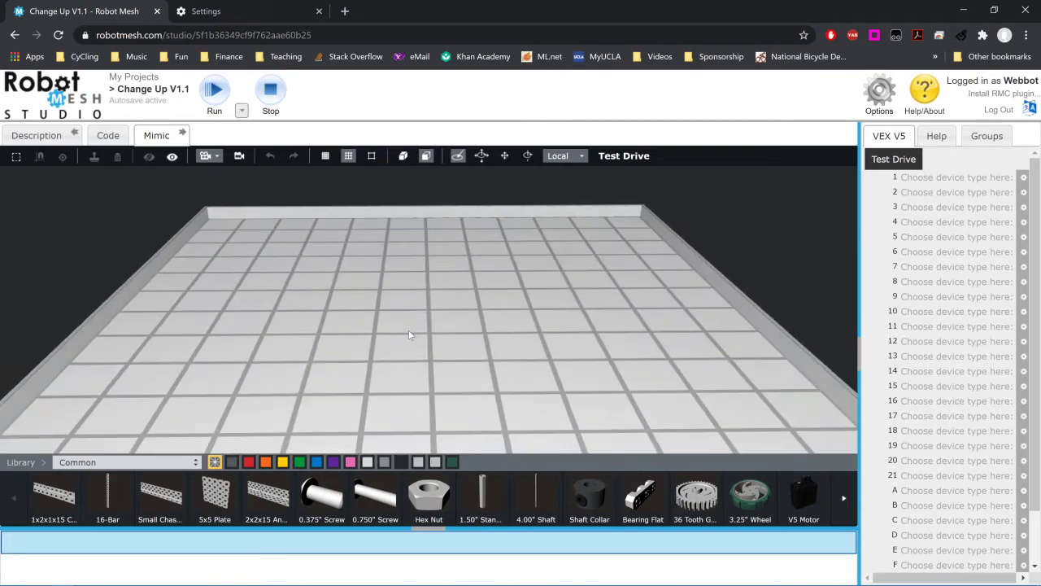
pyautogui.scroll(3, 386, 344)
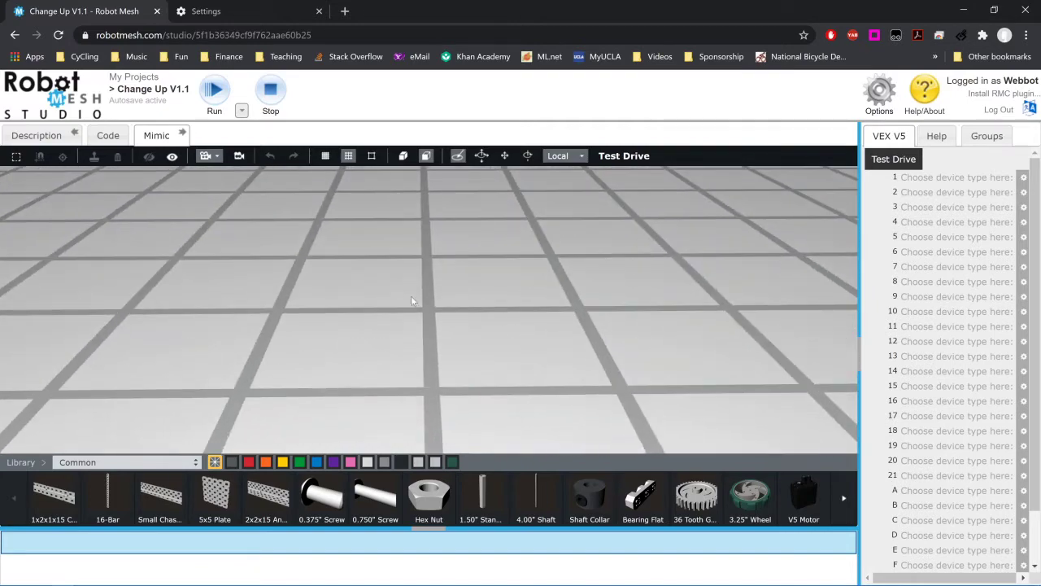
pyautogui.moveTo(410, 301)
pyautogui.mouseDown()
pyautogui.moveTo(447, 286)
pyautogui.moveTo(412, 291)
pyautogui.moveTo(366, 276)
pyautogui.moveTo(409, 302)
pyautogui.moveTo(455, 257)
pyautogui.moveTo(442, 281)
pyautogui.moveTo(423, 281)
pyautogui.moveTo(436, 292)
pyautogui.moveTo(174, 292)
pyautogui.moveTo(344, 316)
pyautogui.moveTo(224, 300)
pyautogui.moveTo(433, 285)
pyautogui.moveTo(244, 257)
pyautogui.moveTo(541, 279)
pyautogui.moveTo(503, 273)
pyautogui.moveTo(400, 325)
pyautogui.moveTo(398, 313)
pyautogui.mouseUp()
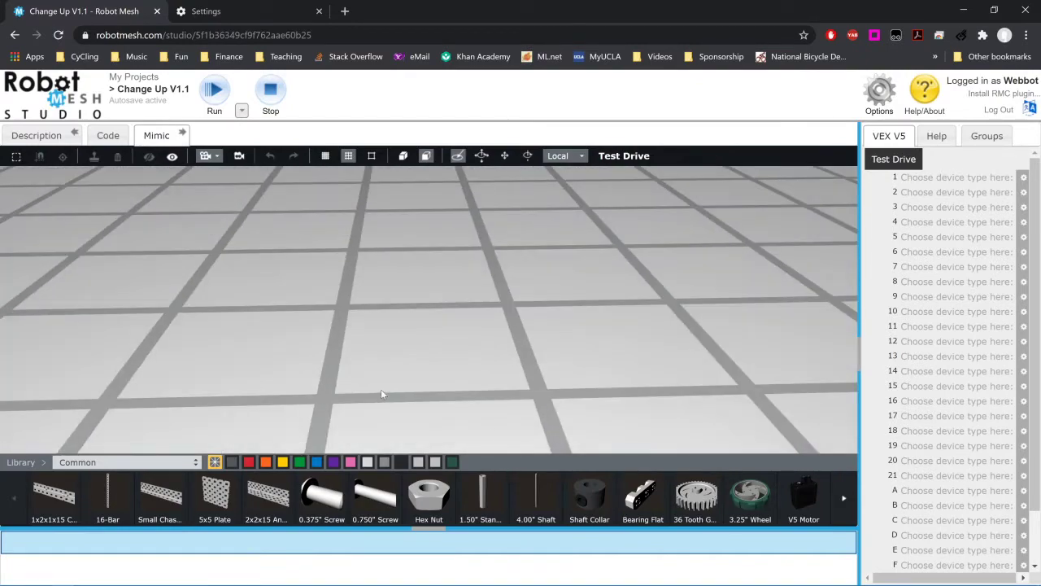
pyautogui.click(105, 464)
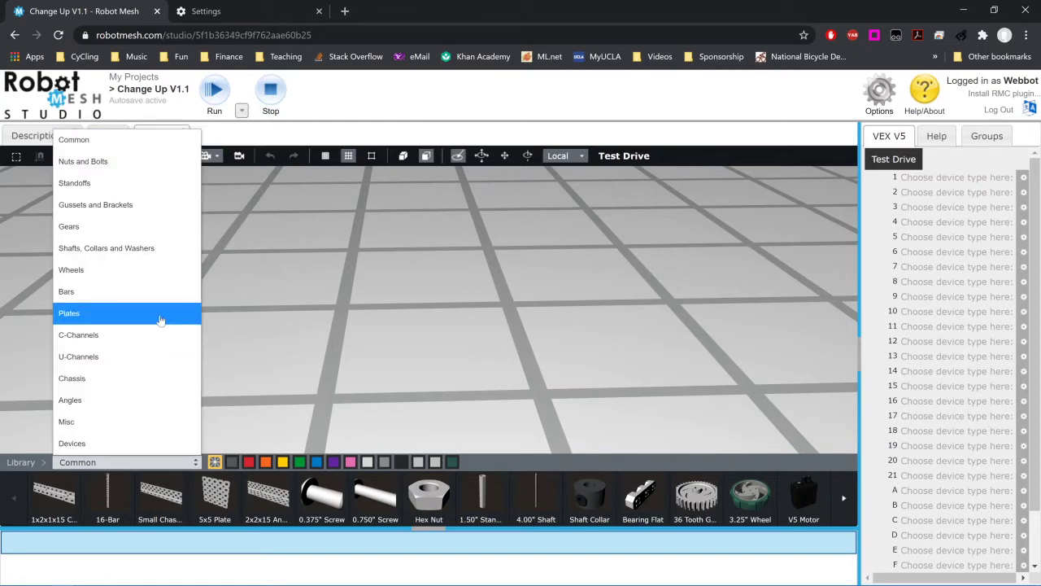
pyautogui.click(135, 272)
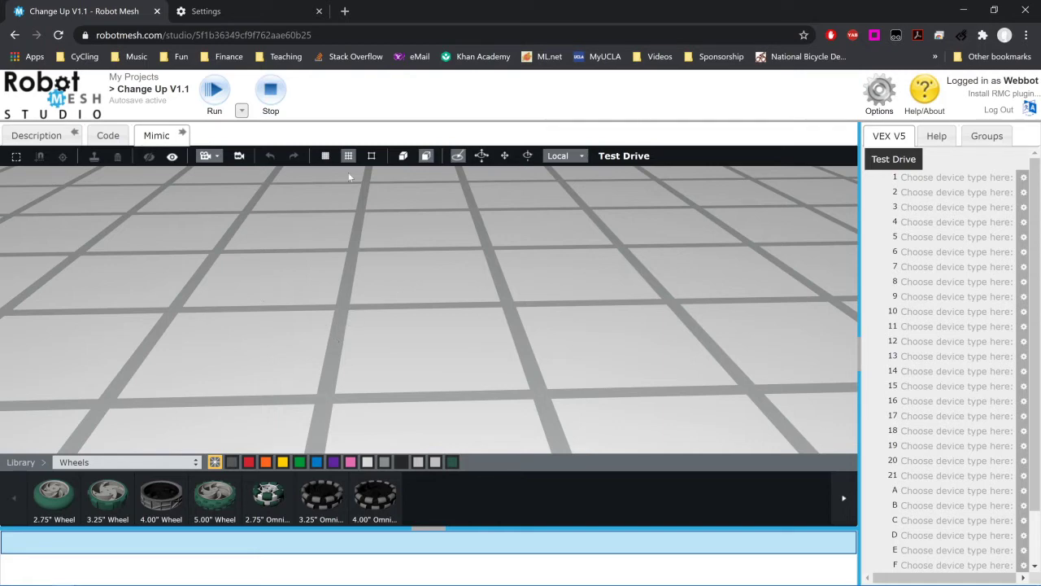
pyautogui.moveTo(337, 325)
pyautogui.mouseDown()
pyautogui.moveTo(347, 304)
pyautogui.moveTo(345, 315)
pyautogui.mouseUp()
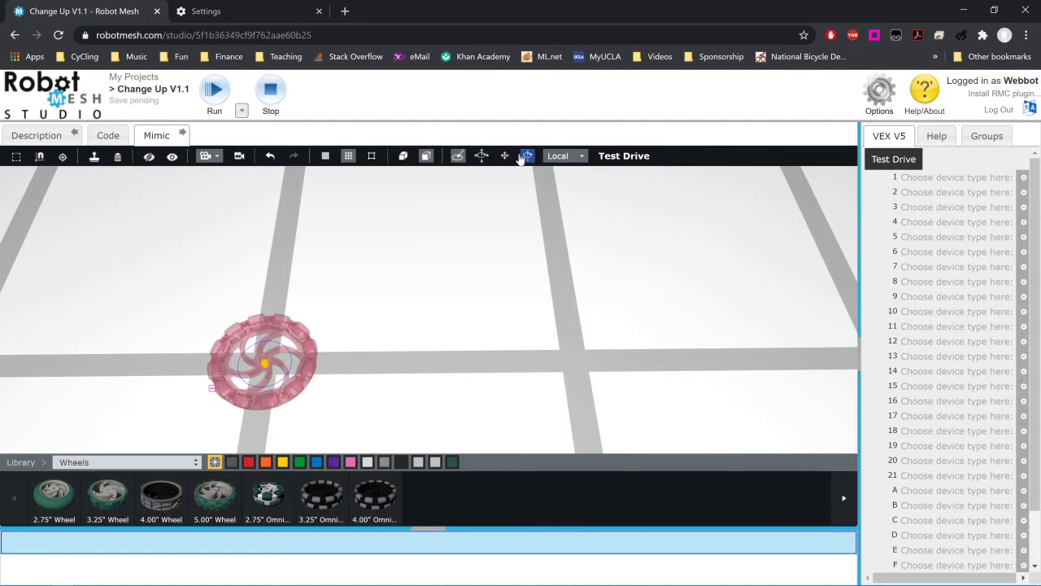
# - Rotate the treaded wheel from lying flat to standing upright on the field
pyautogui.moveTo(383, 376); pyautogui.dragTo(386, 358)
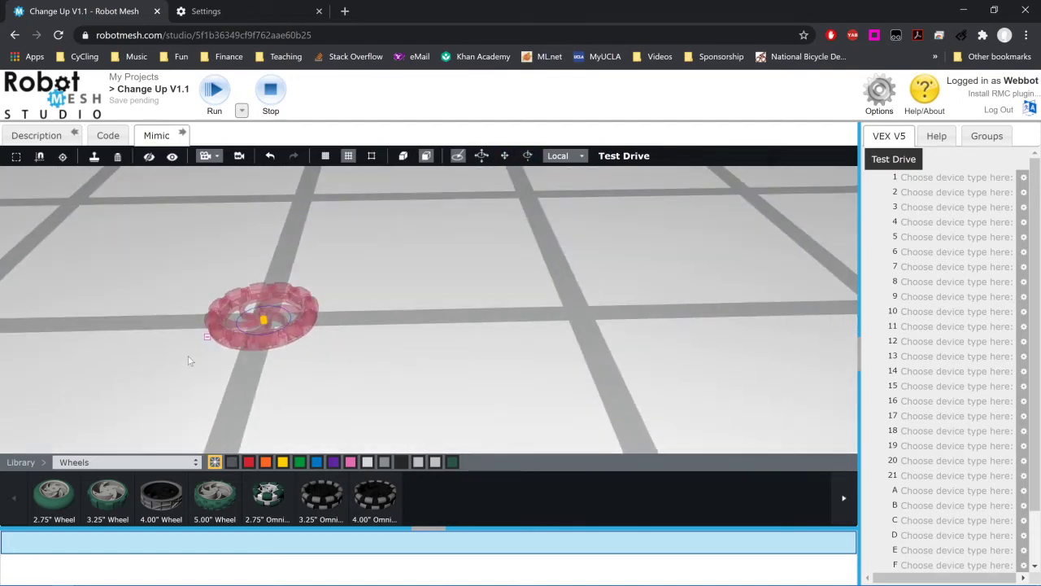
pyautogui.moveTo(188, 360); pyautogui.dragTo(350, 379, button='right')
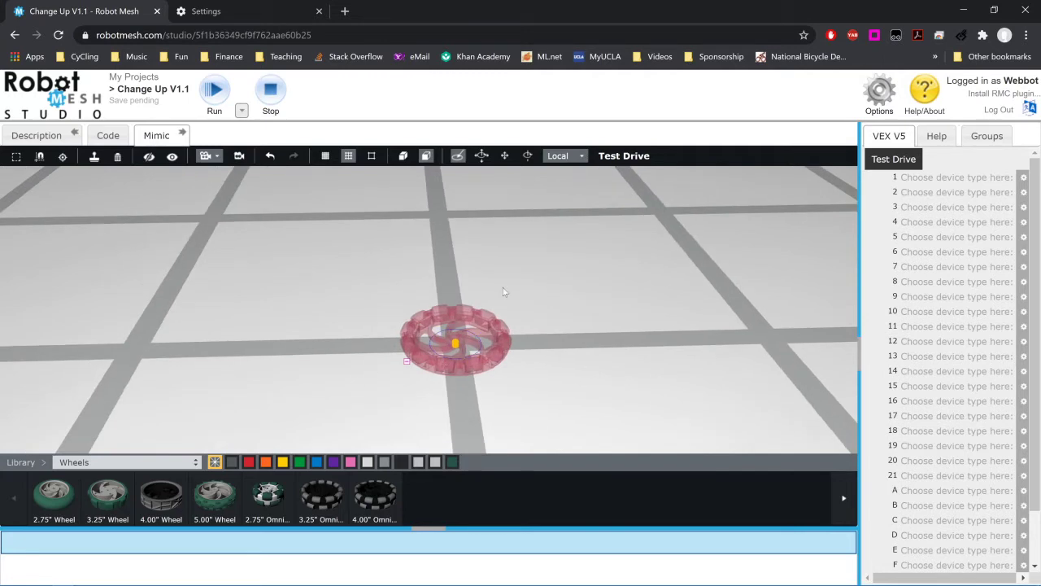
pyautogui.click(527, 156)
pyautogui.moveTo(279, 361); pyautogui.dragTo(477, 353)
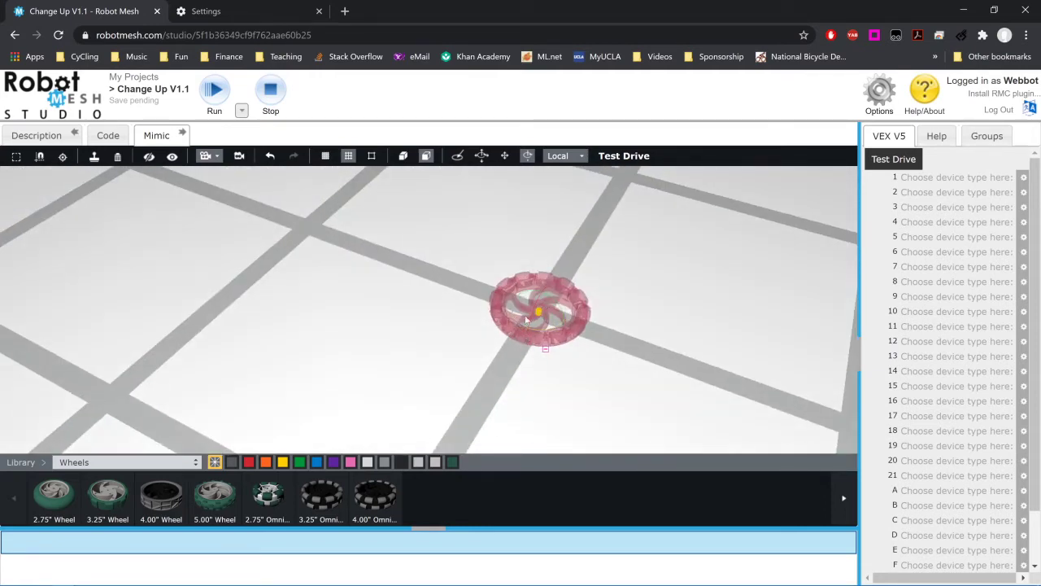
pyautogui.moveTo(526, 297); pyautogui.dragTo(552, 304)
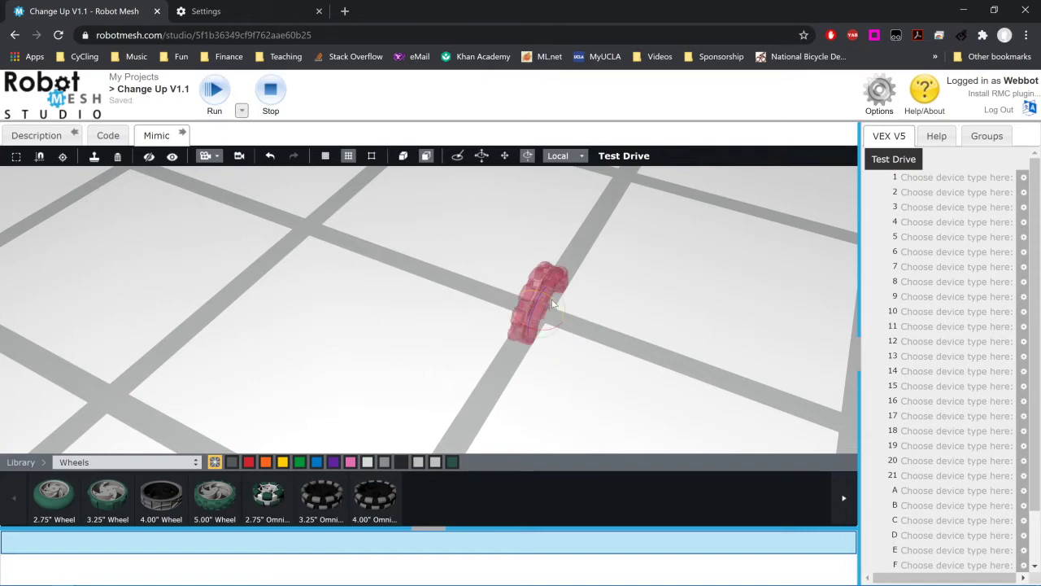
pyautogui.scroll(3, 578, 338)
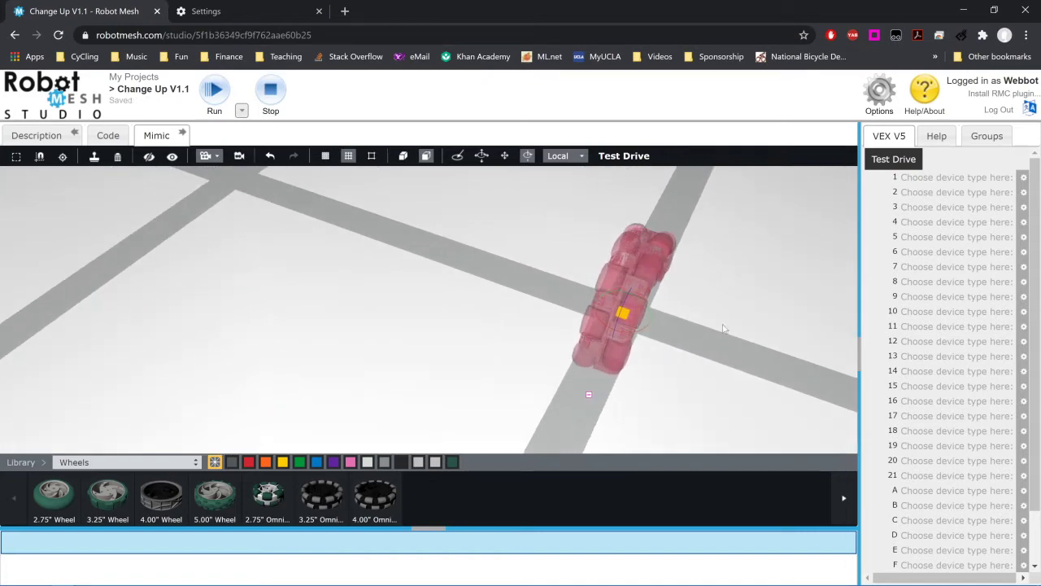
pyautogui.moveTo(682, 318); pyautogui.dragTo(628, 318)
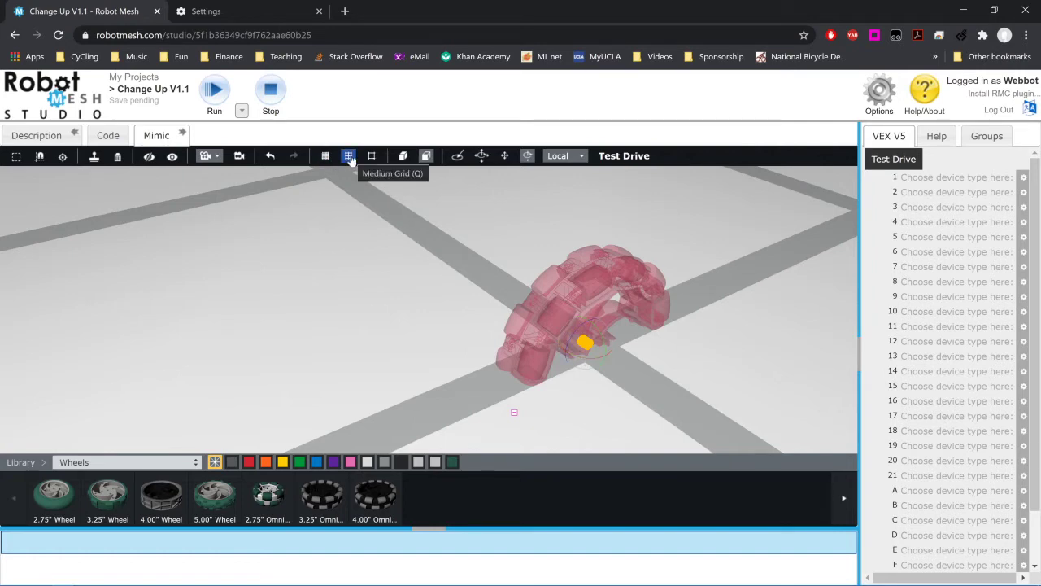
# - Switch the snapping grid to its third setting and move the upright wheel vertically until its tread rests on the field surface
pyautogui.click(452, 242)
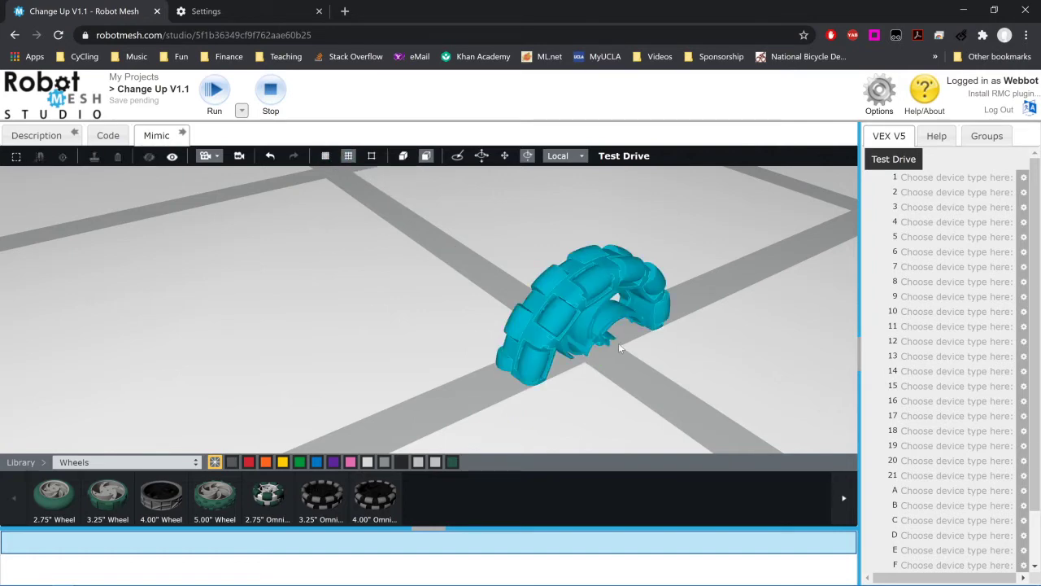
pyautogui.click(596, 334)
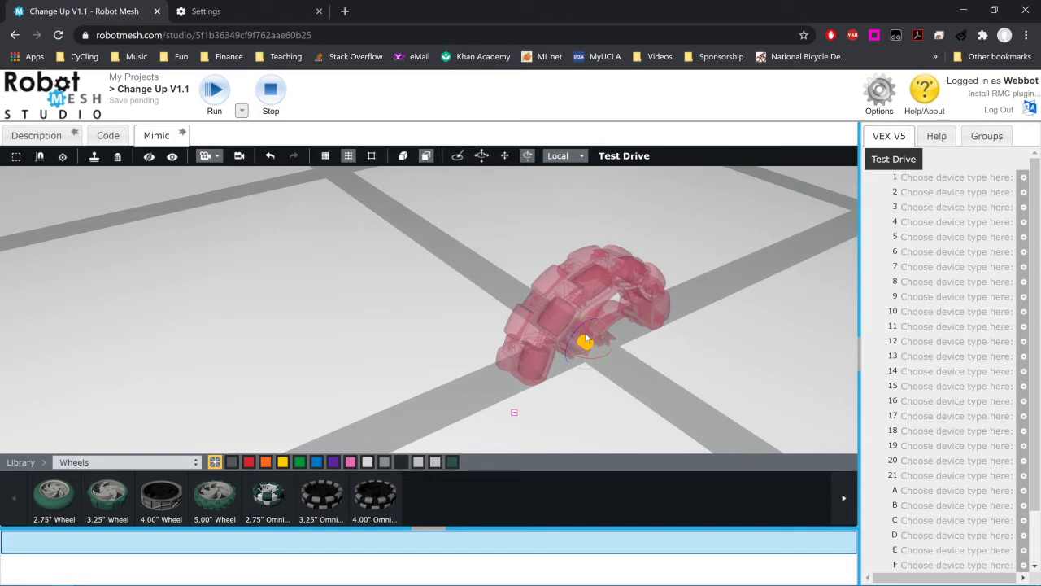
pyautogui.click(326, 157)
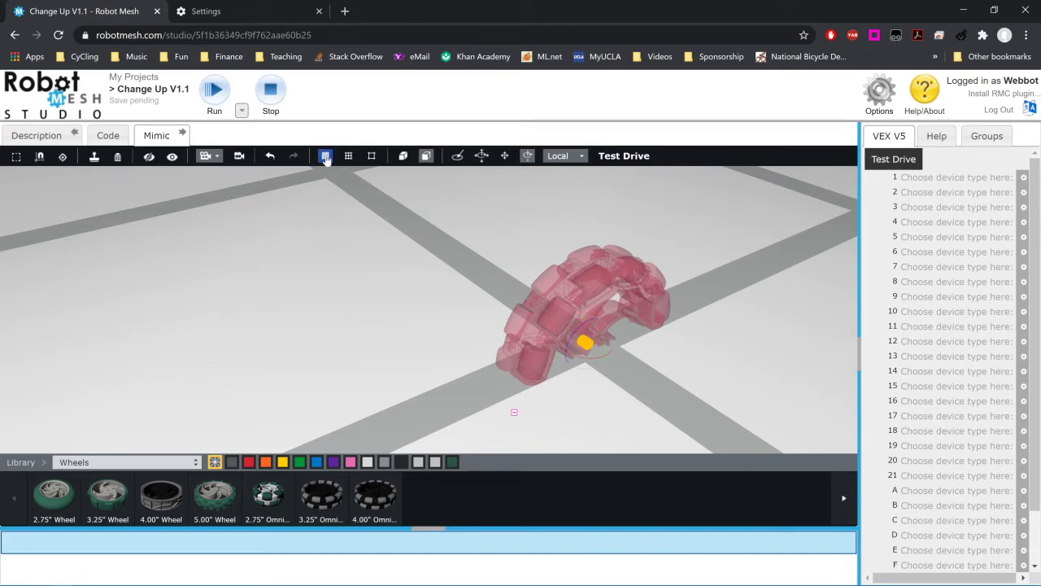
pyautogui.click(371, 156)
pyautogui.moveTo(603, 343)
pyautogui.mouseDown()
pyautogui.moveTo(592, 321)
pyautogui.moveTo(603, 342)
pyautogui.moveTo(597, 332)
pyautogui.moveTo(587, 340)
pyautogui.mouseUp()
pyautogui.click(505, 156)
pyautogui.click(506, 156)
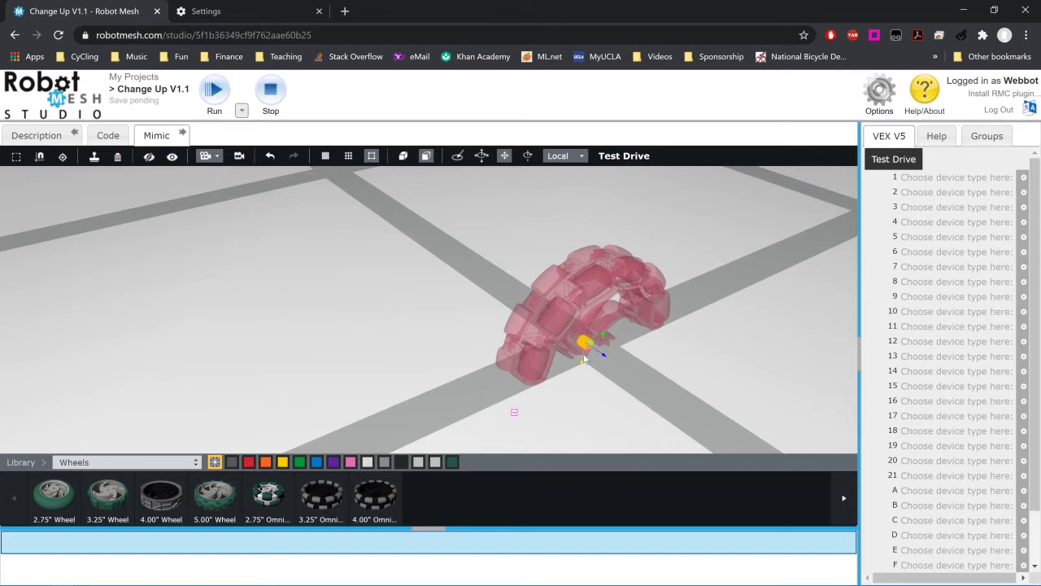
pyautogui.moveTo(586, 350); pyautogui.dragTo(553, 318)
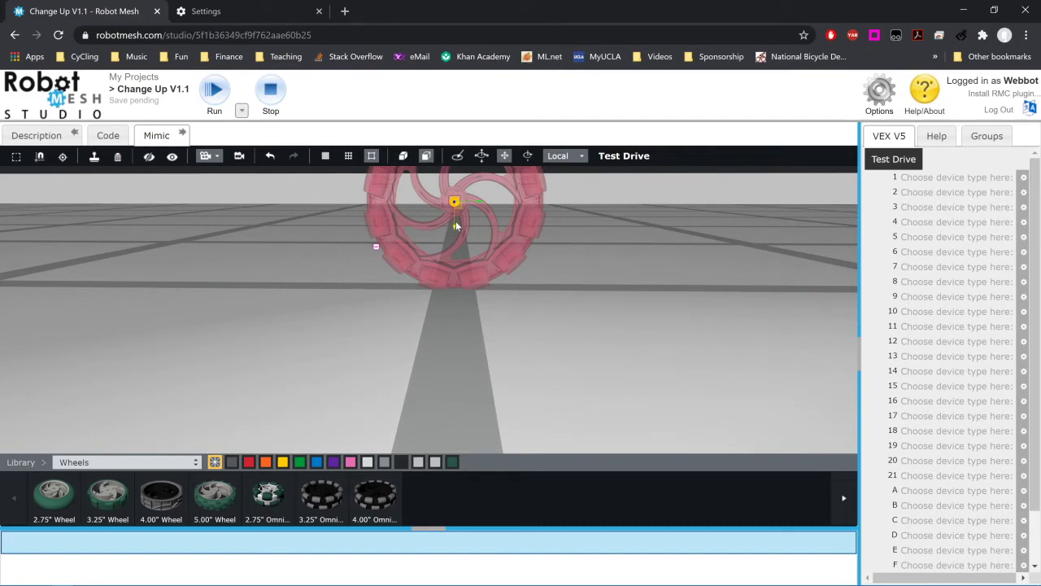
pyautogui.moveTo(454, 214); pyautogui.dragTo(567, 339)
pyautogui.moveTo(253, 286)
pyautogui.mouseDown()
pyautogui.moveTo(233, 297)
pyautogui.moveTo(401, 309)
pyautogui.moveTo(496, 332)
pyautogui.moveTo(413, 309)
pyautogui.moveTo(398, 319)
pyautogui.moveTo(305, 318)
pyautogui.moveTo(253, 306)
pyautogui.mouseUp()
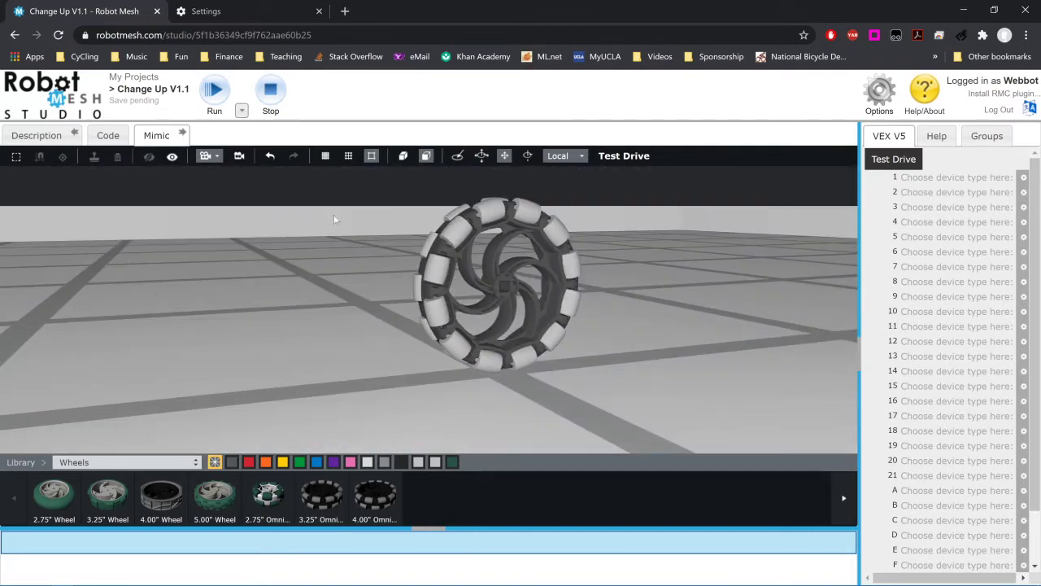
# - Show the Common category in the parts library and insert a 4.00" Shaft through the centre of the selected wheel
pyautogui.click(179, 462)
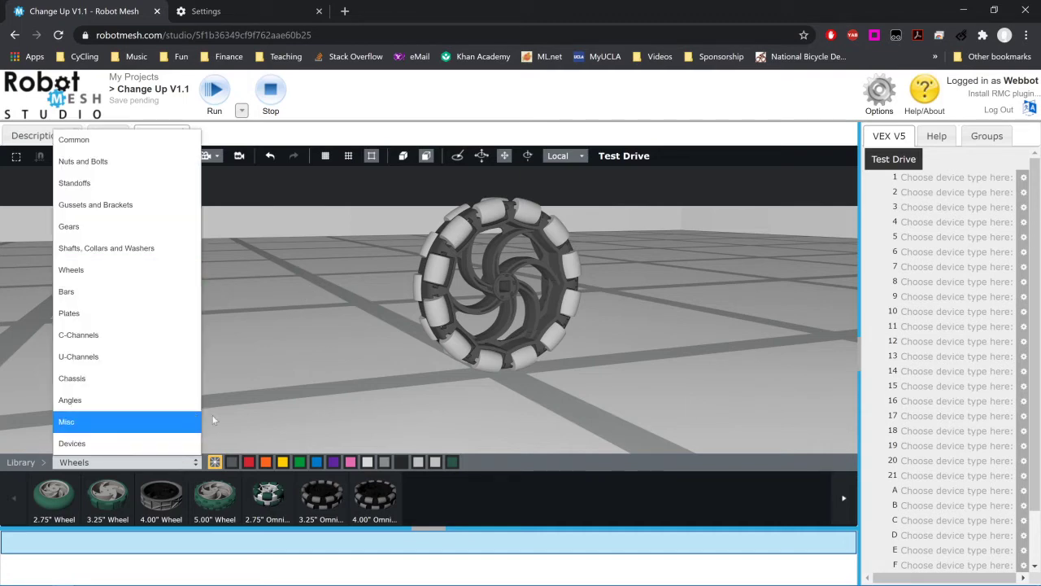
pyautogui.click(492, 292)
pyautogui.click(494, 291)
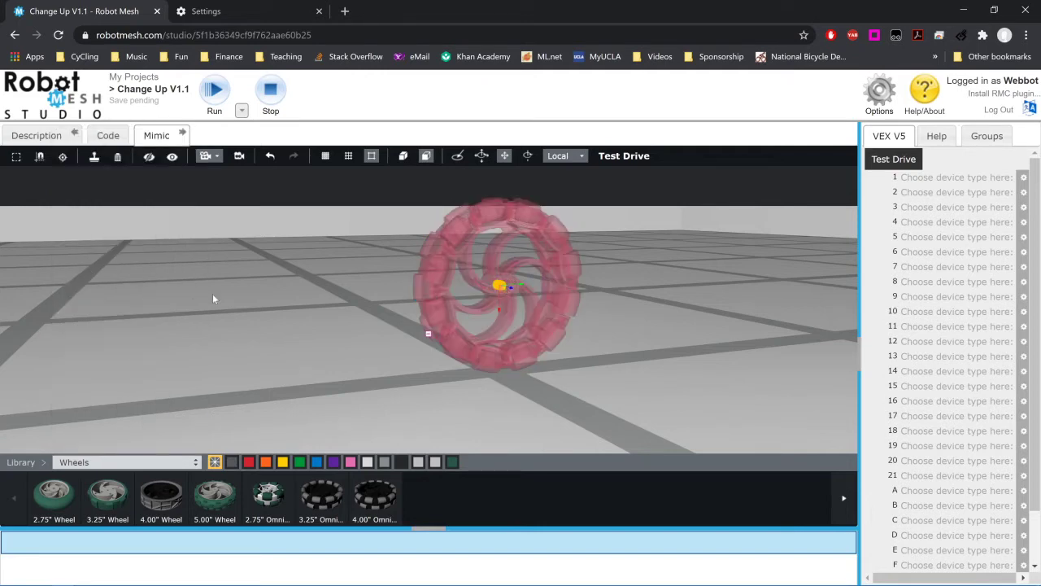
pyautogui.moveTo(212, 299); pyautogui.dragTo(429, 298)
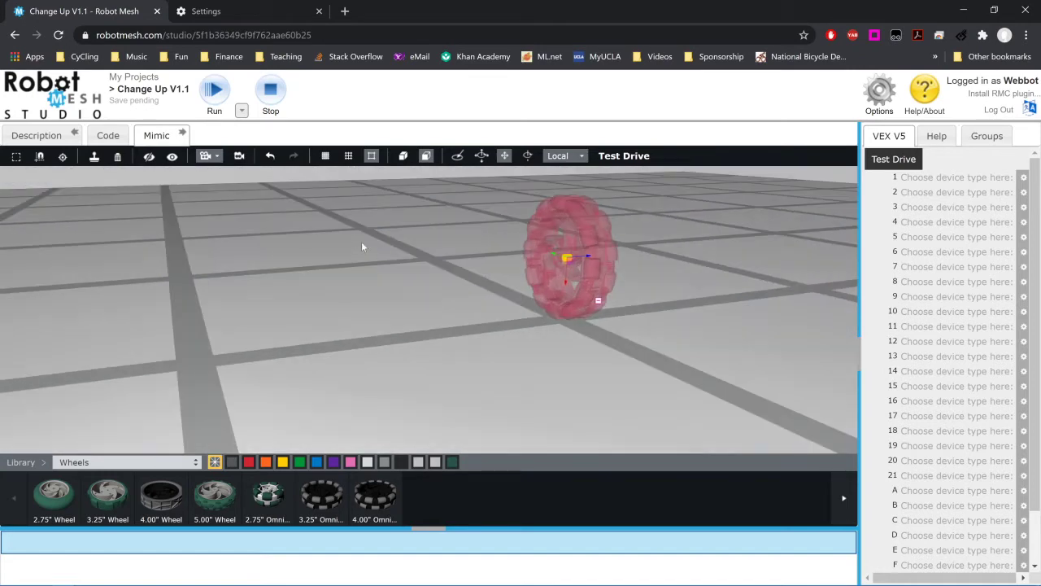
pyautogui.moveTo(362, 247)
pyautogui.mouseDown()
pyautogui.moveTo(372, 281)
pyautogui.moveTo(378, 241)
pyautogui.mouseUp()
pyautogui.moveTo(322, 233); pyautogui.dragTo(226, 263)
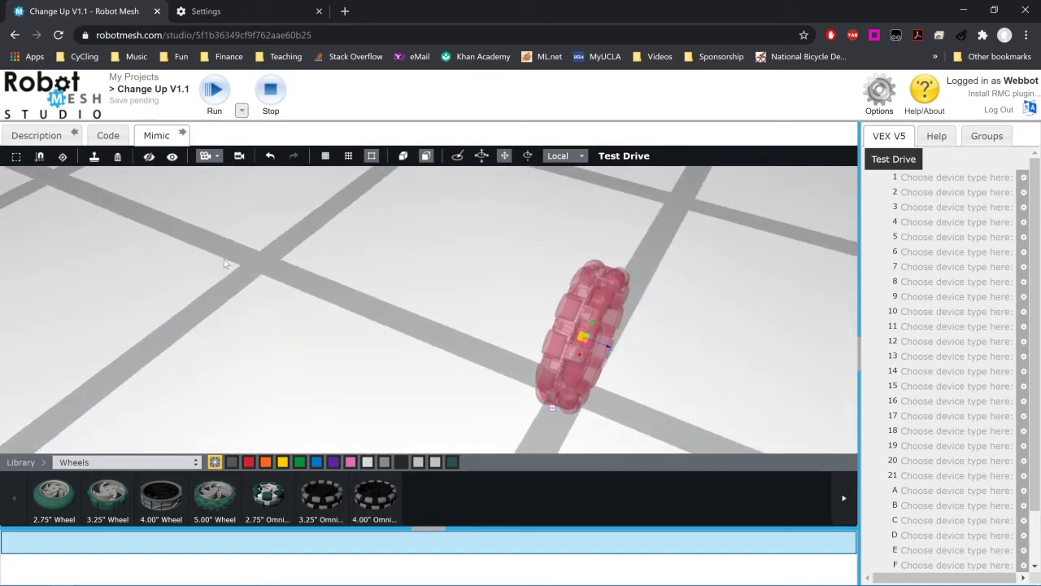
pyautogui.click(118, 462)
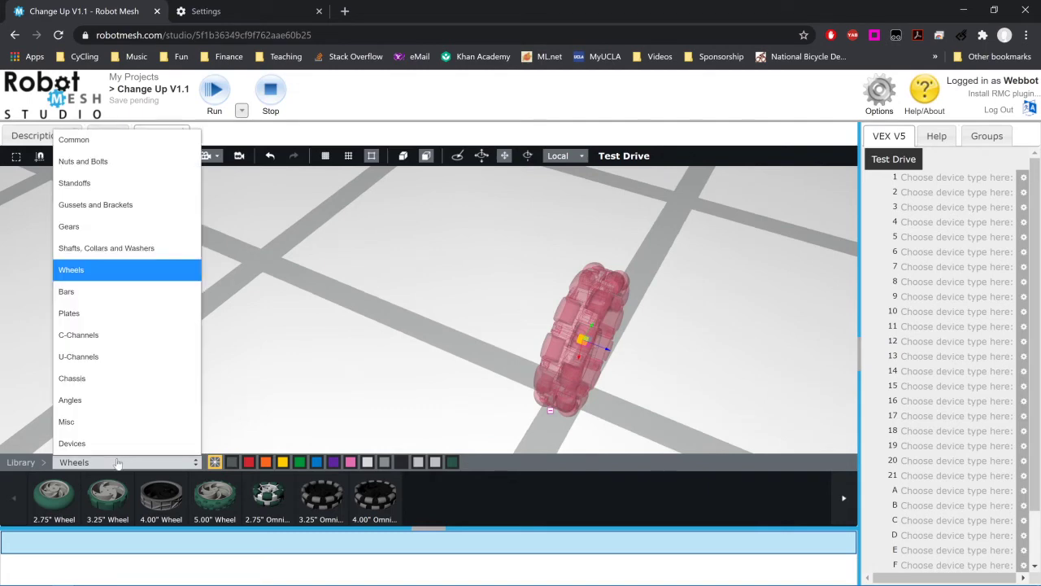
pyautogui.click(114, 143)
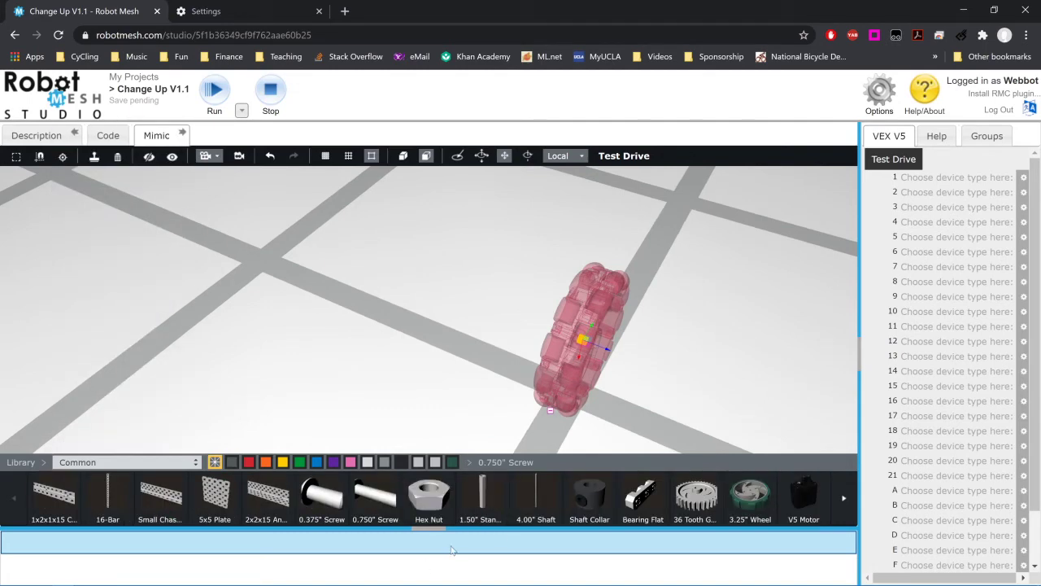
pyautogui.click(540, 494)
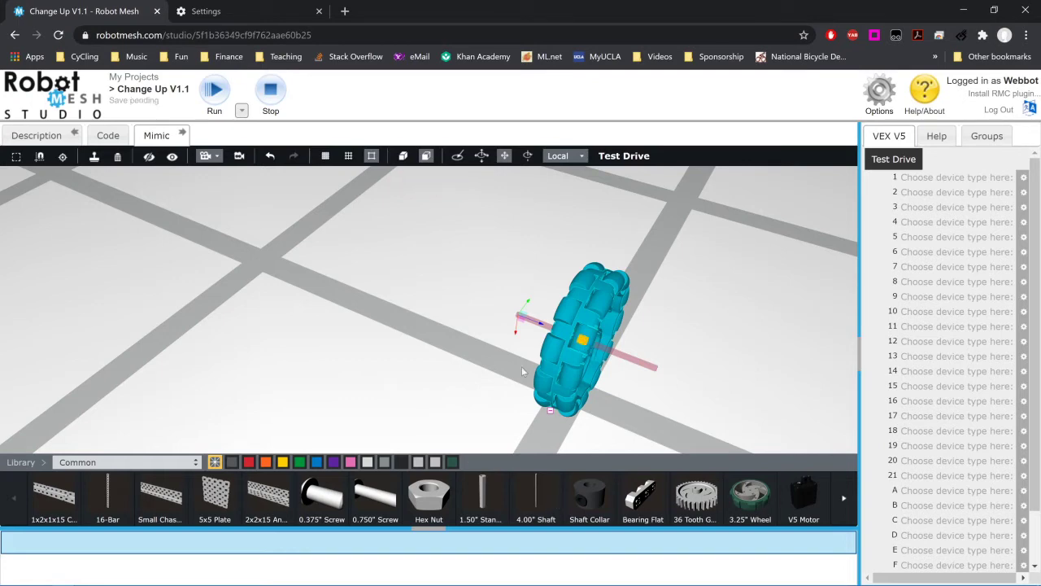
pyautogui.moveTo(523, 372); pyautogui.dragTo(369, 329)
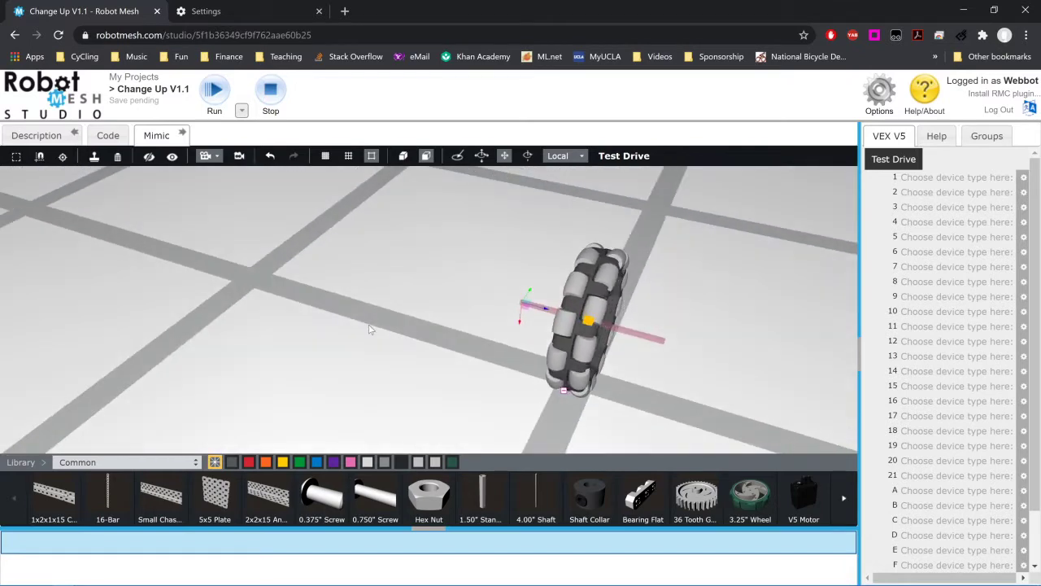
pyautogui.click(687, 371)
# - Show the C-Channels category and add a 1x2x1x25 C-Channel at a connection point on the shaft
pyautogui.moveTo(417, 356); pyautogui.dragTo(561, 253)
pyautogui.click(558, 252)
pyautogui.click(558, 252)
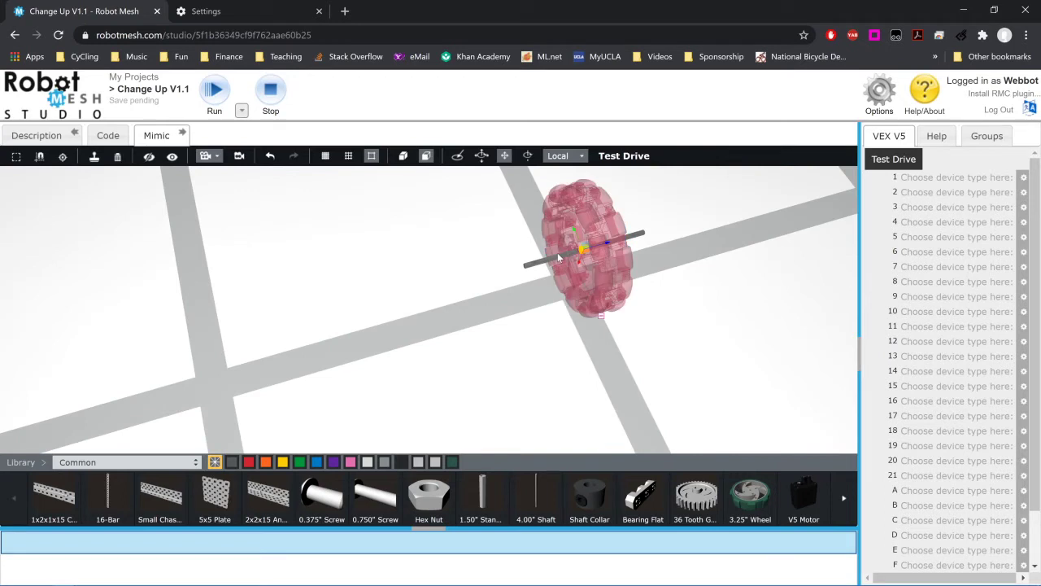
pyautogui.click(553, 262)
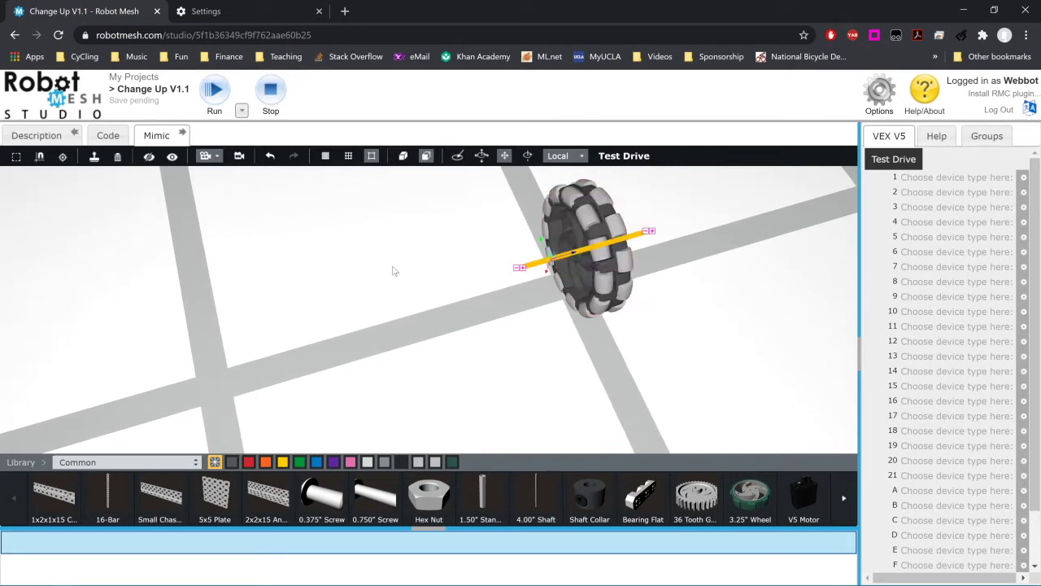
pyautogui.scroll(5, 507, 301)
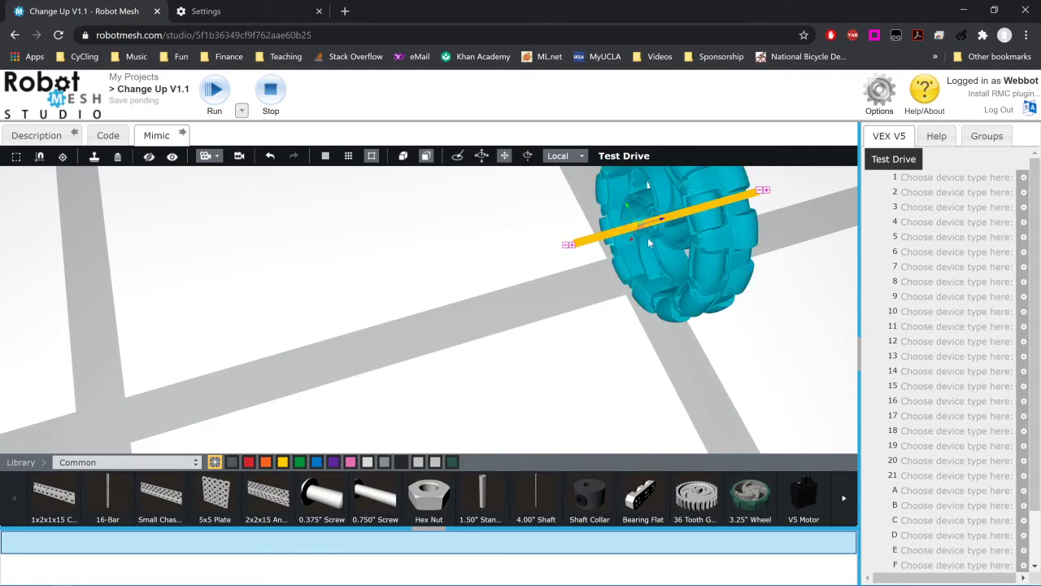
pyautogui.click(164, 453)
pyautogui.click(163, 462)
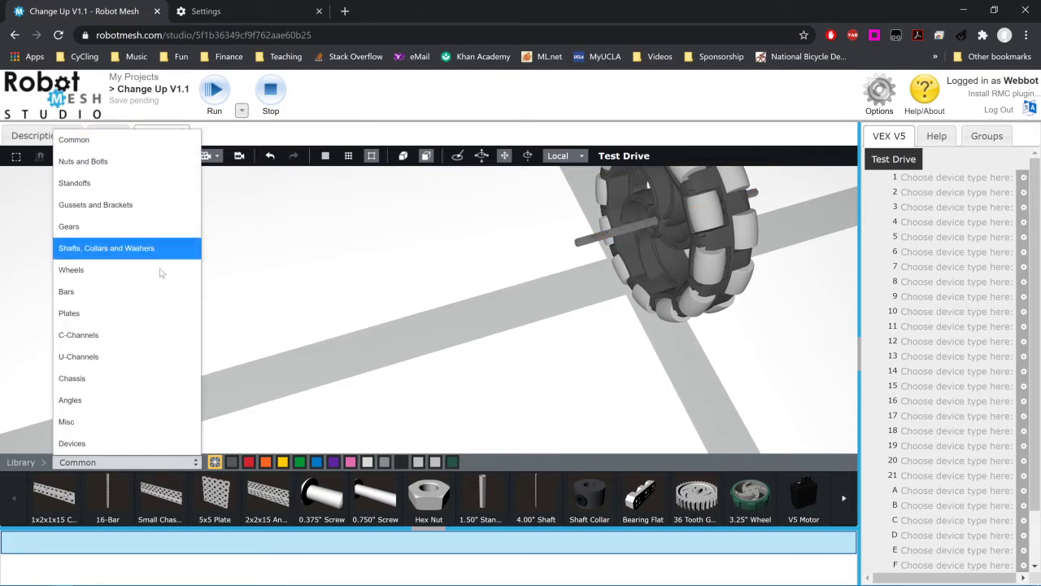
pyautogui.click(162, 341)
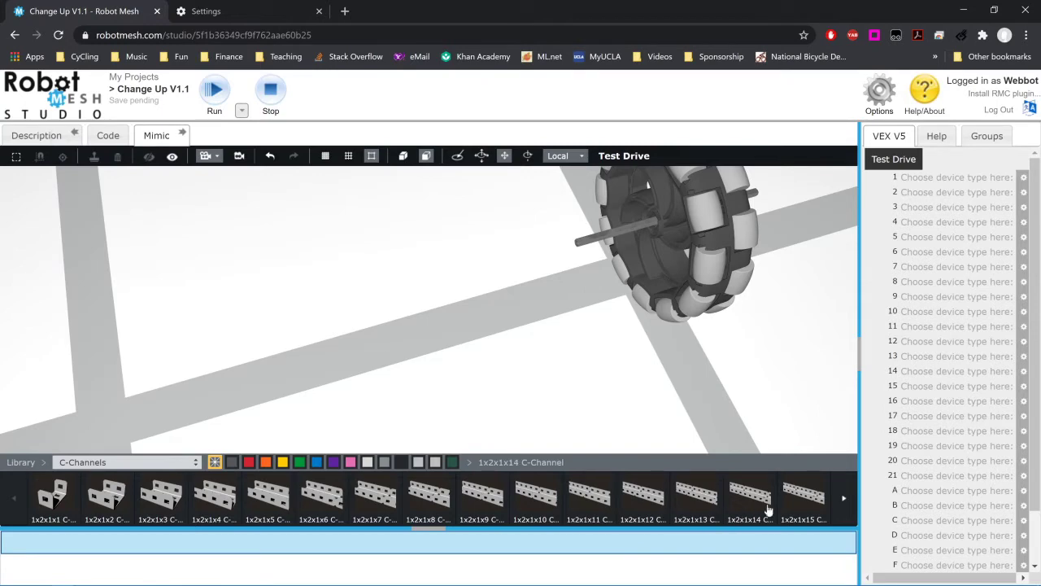
pyautogui.click(842, 500)
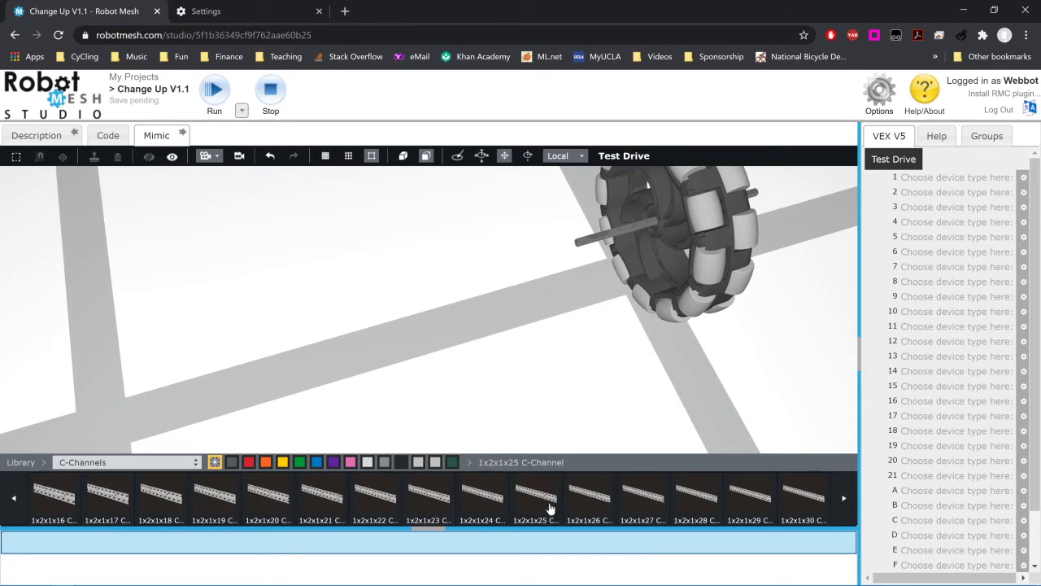
pyautogui.click(634, 227)
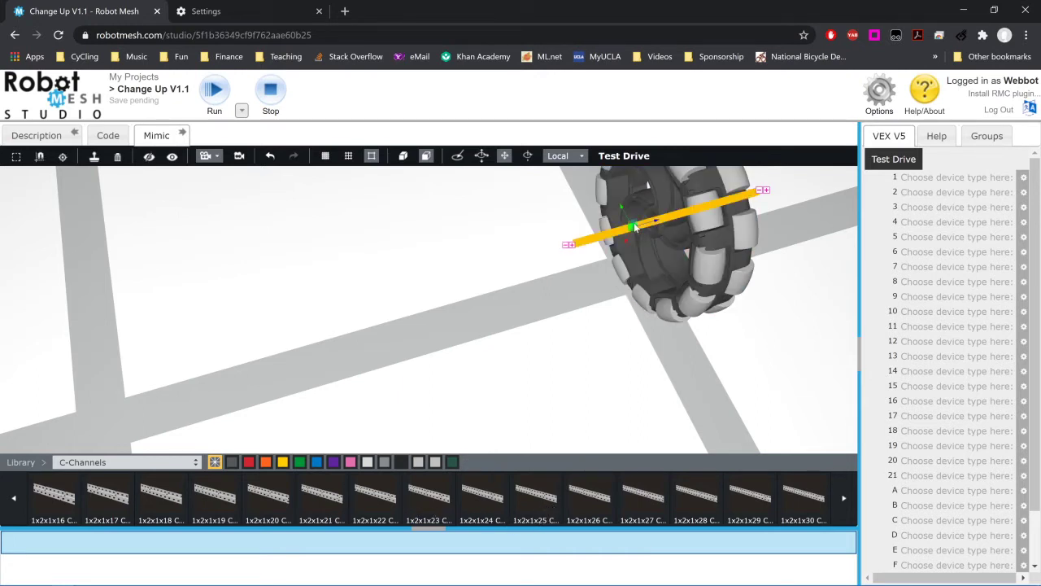
pyautogui.moveTo(537, 500); pyautogui.dragTo(562, 320)
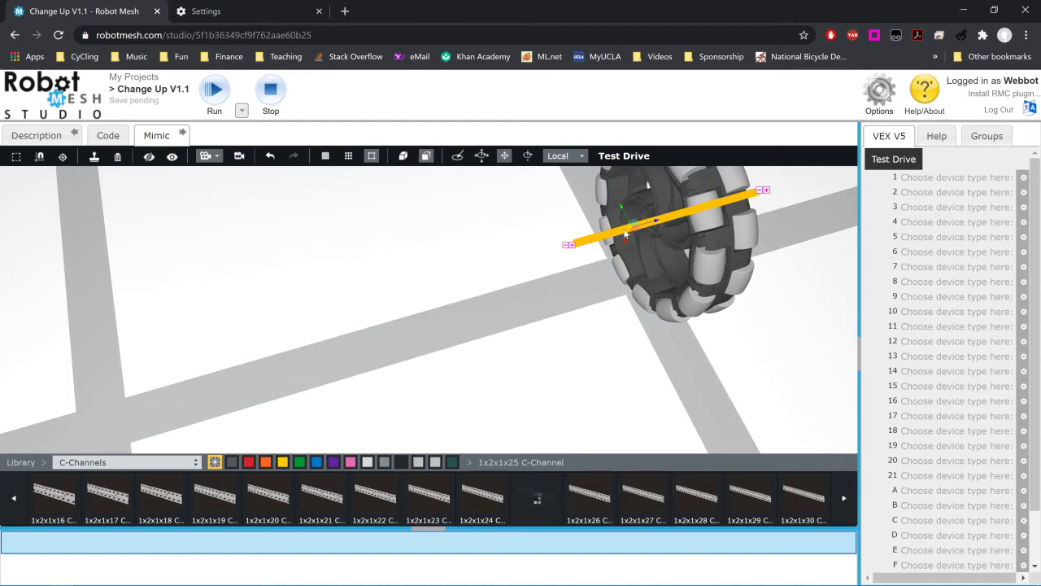
pyautogui.moveTo(624, 234); pyautogui.dragTo(635, 228)
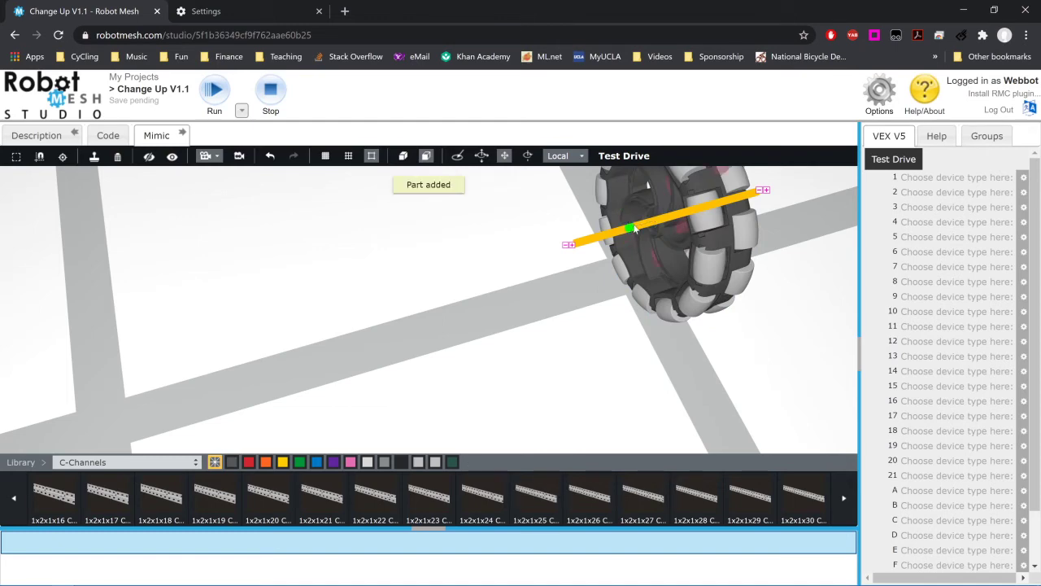
# - Reposition the C-channel beside the wheel so that the shaft passes through a hole near the channel's end
pyautogui.scroll(-5, 594, 255)
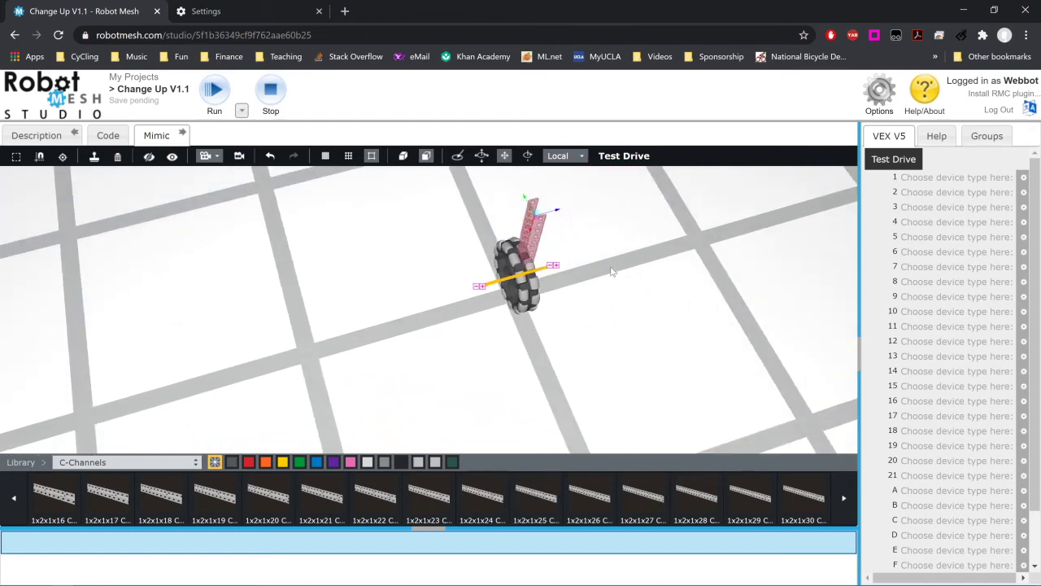
pyautogui.moveTo(611, 272); pyautogui.dragTo(538, 263)
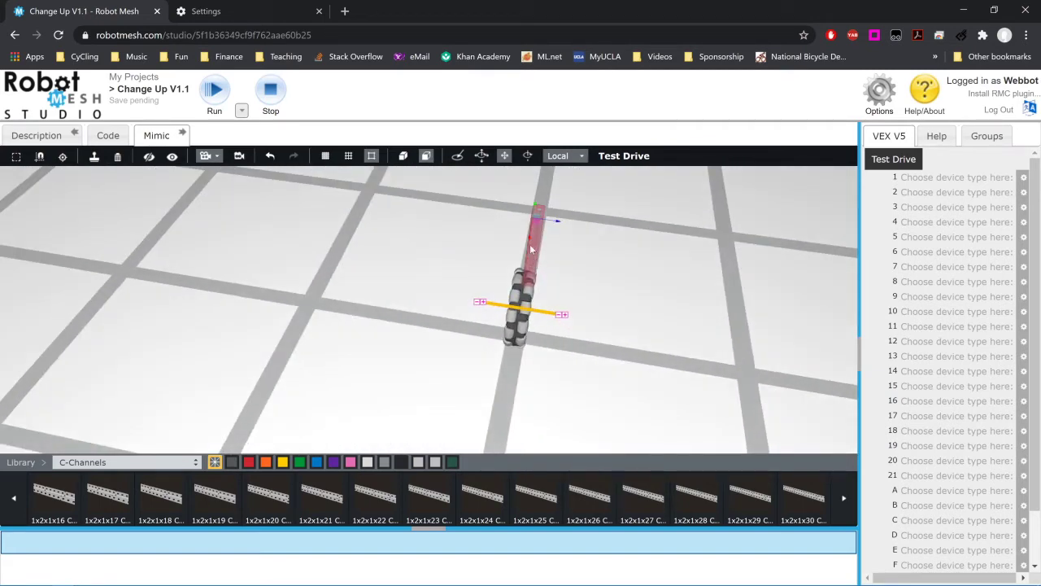
pyautogui.click(458, 155)
pyautogui.moveTo(481, 287); pyautogui.dragTo(513, 285)
pyautogui.moveTo(596, 335); pyautogui.dragTo(433, 242)
pyautogui.click(433, 242)
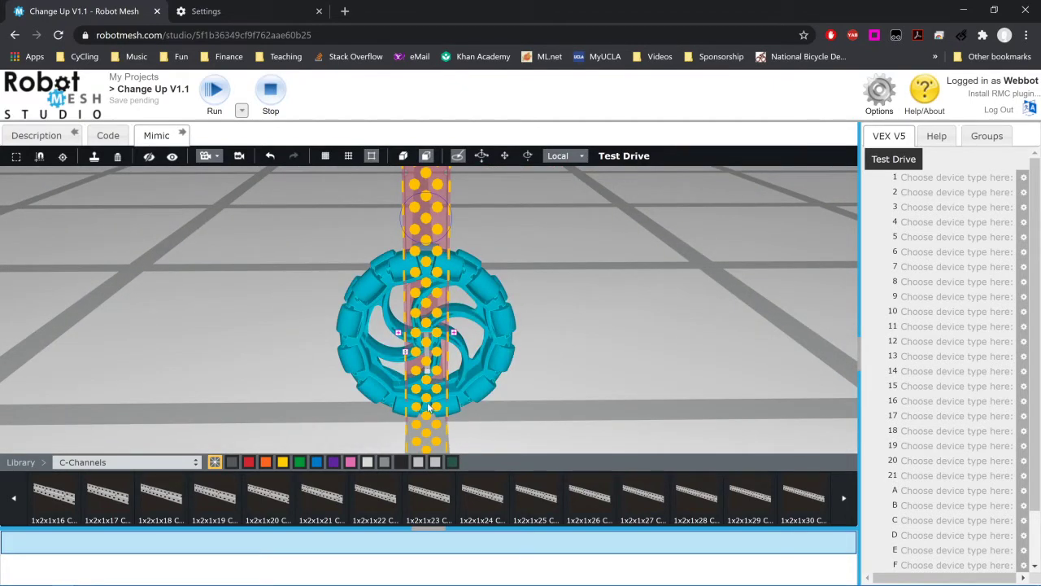
pyautogui.scroll(-2, 424, 413)
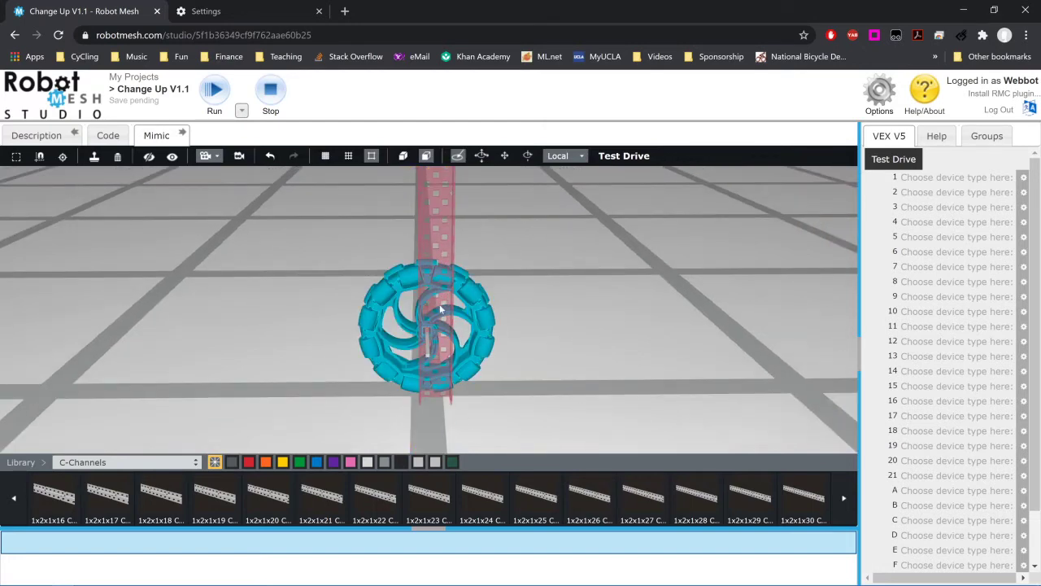
pyautogui.moveTo(437, 419); pyautogui.dragTo(428, 342)
pyautogui.moveTo(558, 383); pyautogui.dragTo(602, 390)
pyautogui.moveTo(340, 366); pyautogui.dragTo(464, 371)
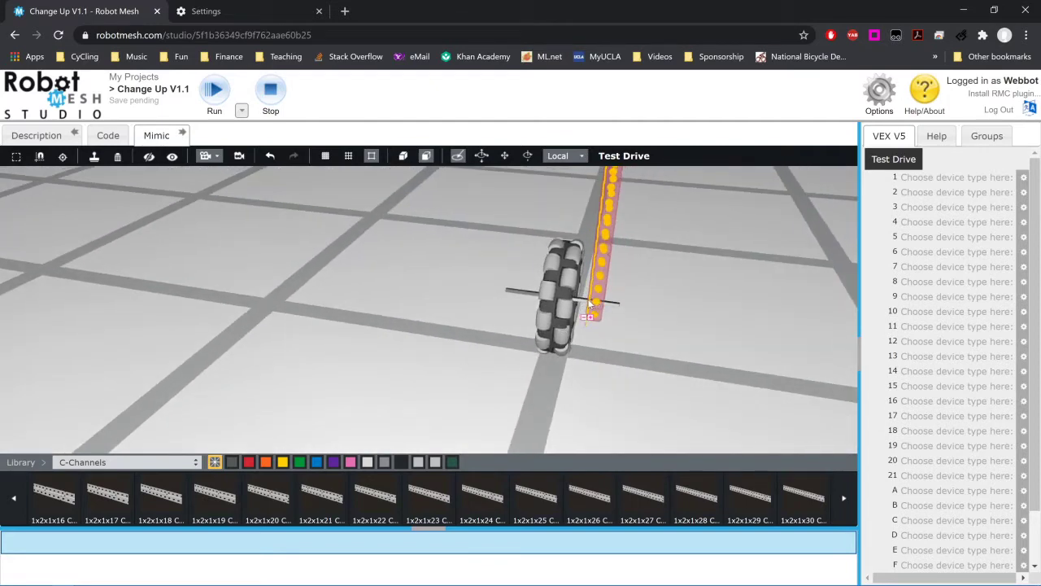
pyautogui.moveTo(591, 303); pyautogui.dragTo(555, 310)
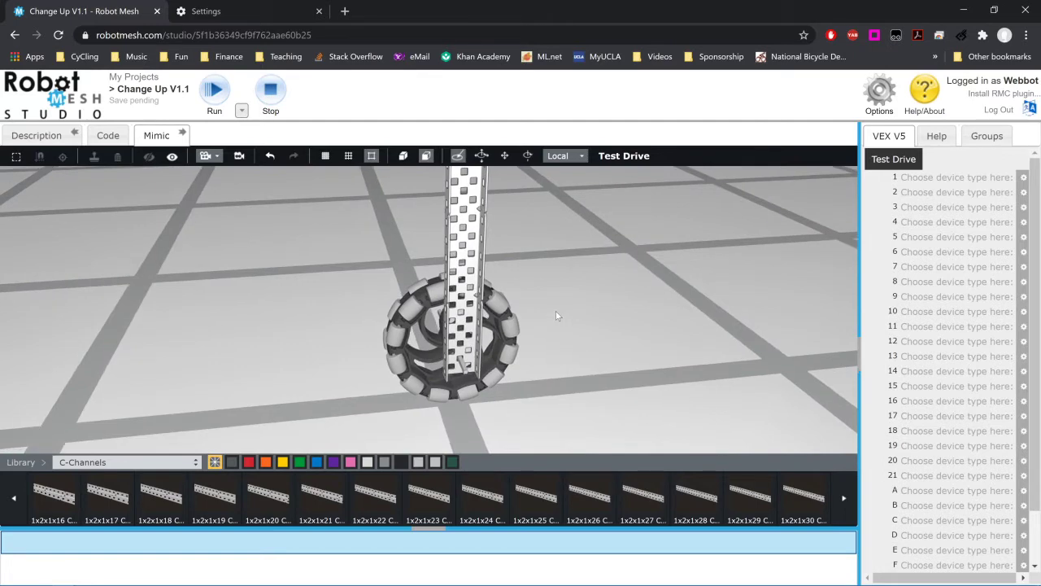
# - Rotate the C-channel about the shaft from upright to horizontal, lying parallel to the field surface
pyautogui.click(474, 345)
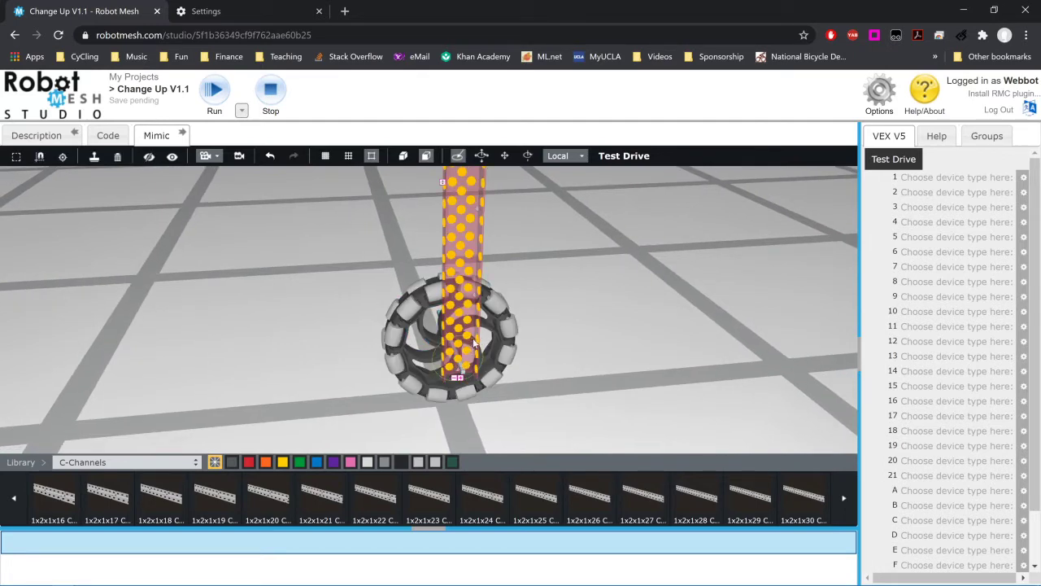
pyautogui.moveTo(475, 345); pyautogui.dragTo(579, 397)
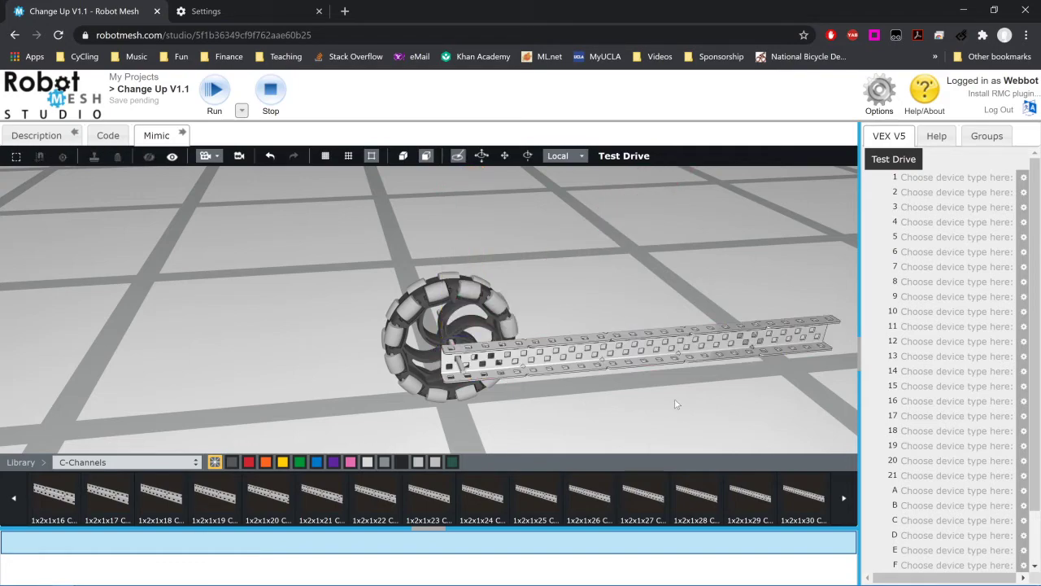
pyautogui.moveTo(675, 404); pyautogui.dragTo(469, 370)
pyautogui.moveTo(531, 358); pyautogui.dragTo(429, 338)
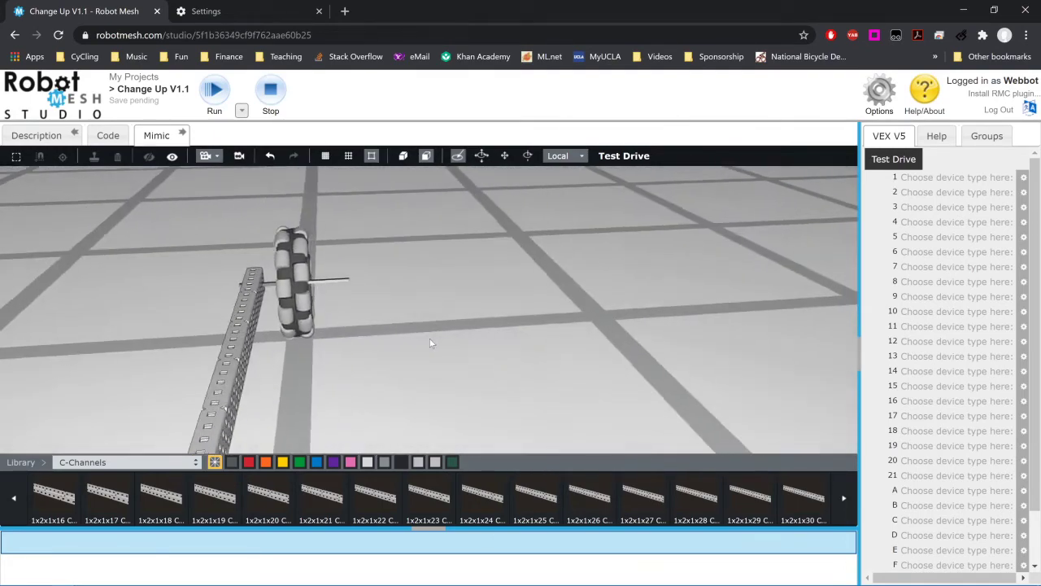
# - Run a test drive of the wheel, shaft and single C-channel, view the assembly from the other side, and stop the simulation
pyautogui.click(620, 159)
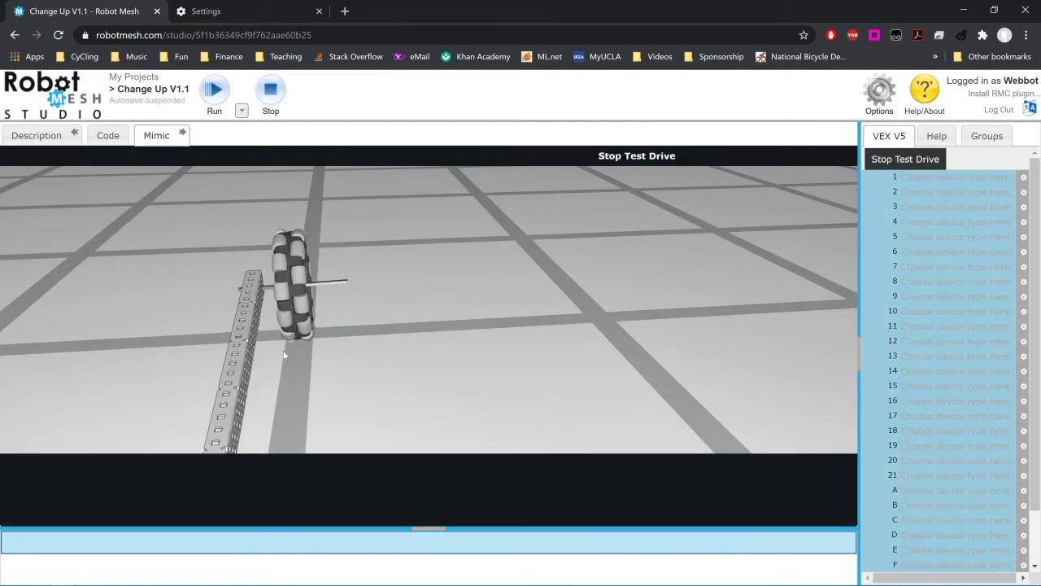
pyautogui.moveTo(152, 321); pyautogui.dragTo(492, 335)
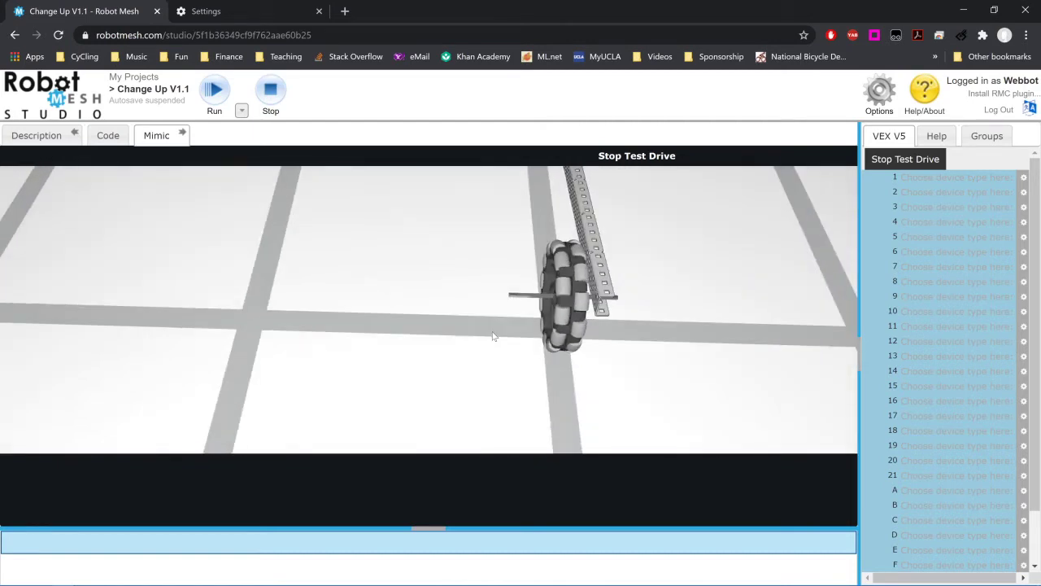
pyautogui.click(615, 158)
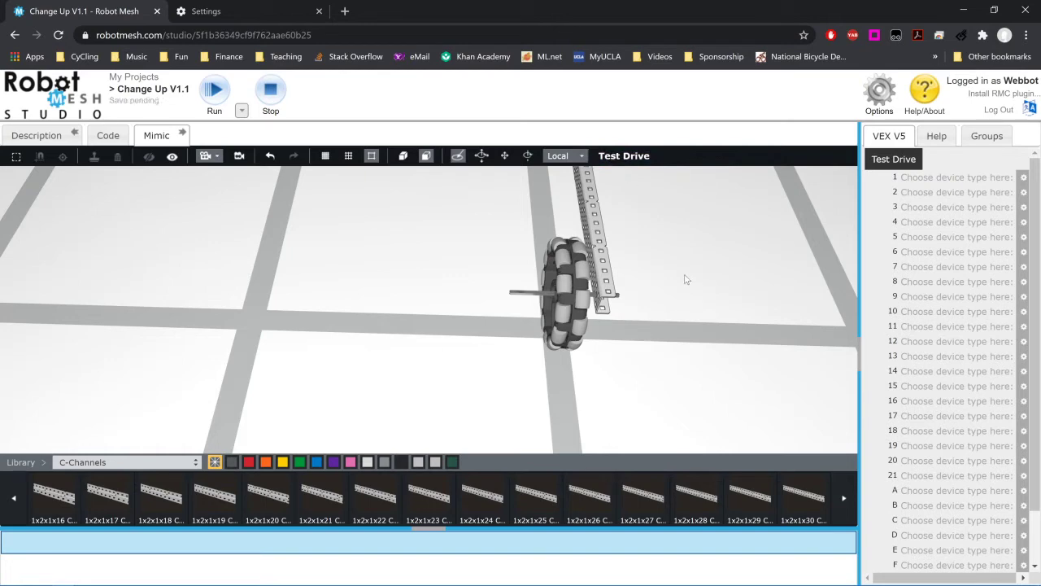
# - Add a second 1x2x1x25 C-Channel on the shaft at the wheel's opposite side and rotate it parallel to the first channel
pyautogui.moveTo(686, 280); pyautogui.dragTo(525, 275)
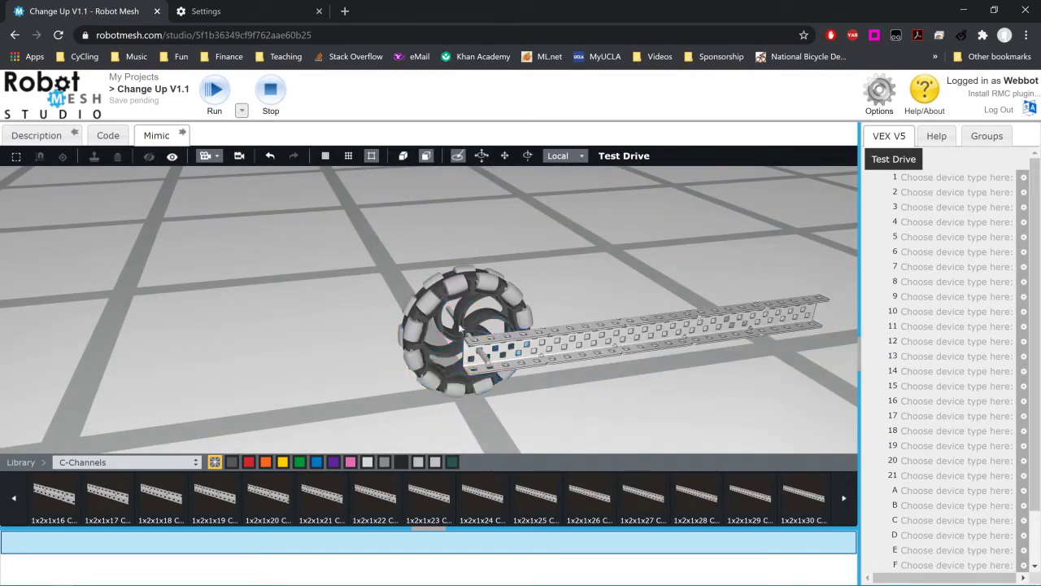
pyautogui.moveTo(295, 347); pyautogui.dragTo(475, 369)
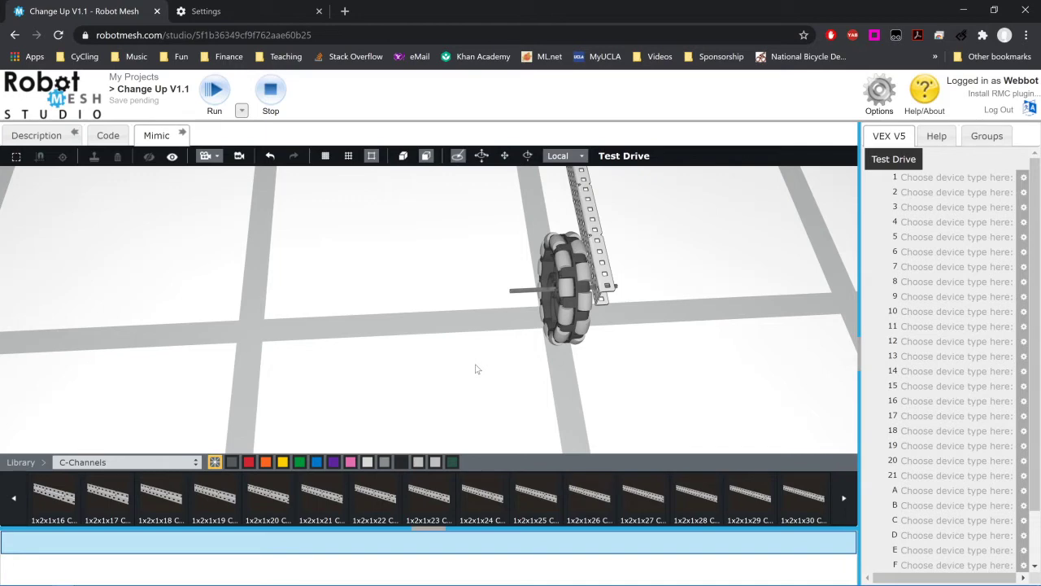
pyautogui.moveTo(481, 371); pyautogui.dragTo(355, 259)
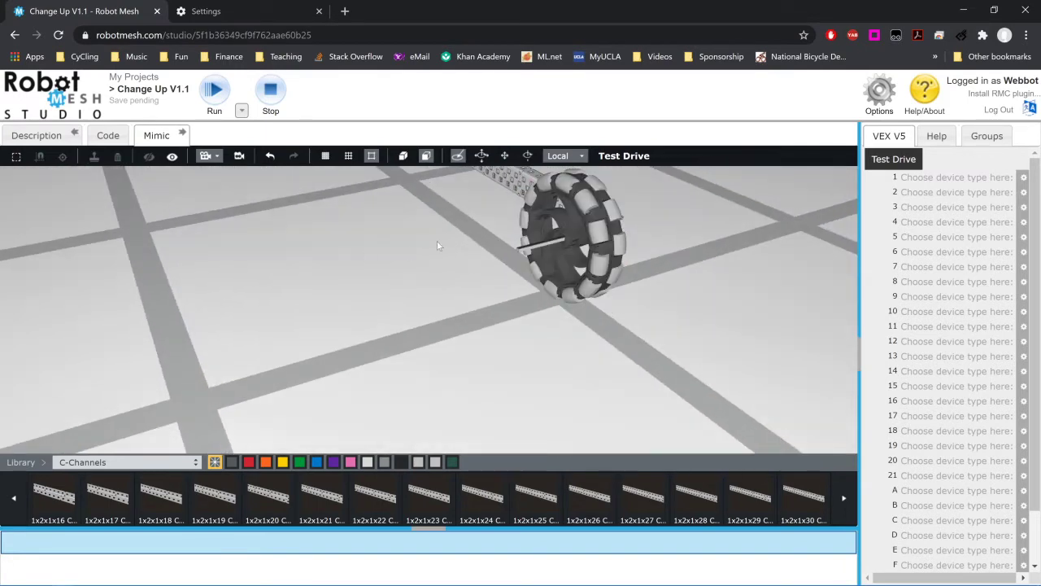
pyautogui.moveTo(437, 240); pyautogui.dragTo(356, 354)
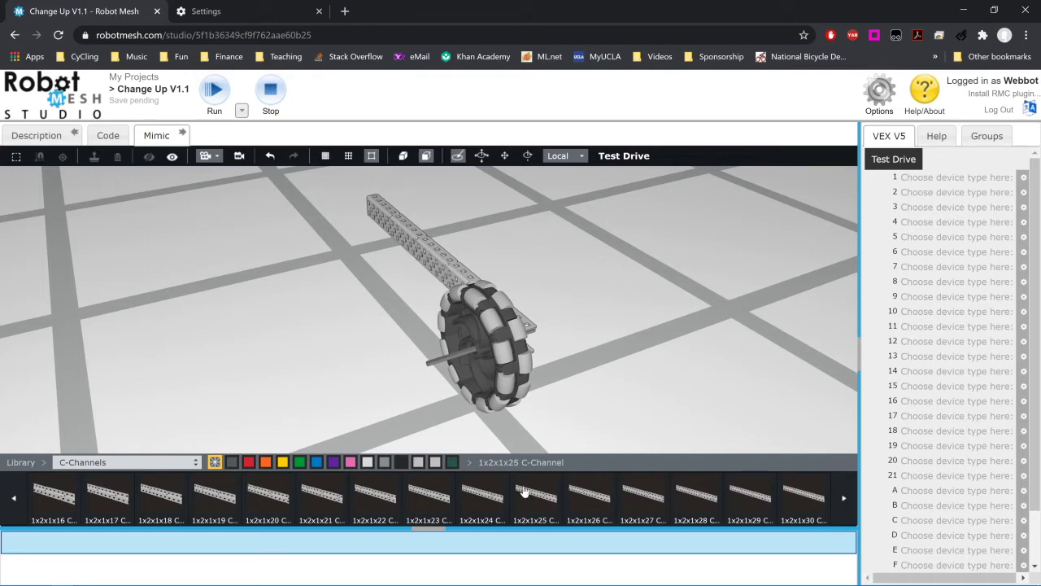
pyautogui.moveTo(541, 499); pyautogui.dragTo(453, 354)
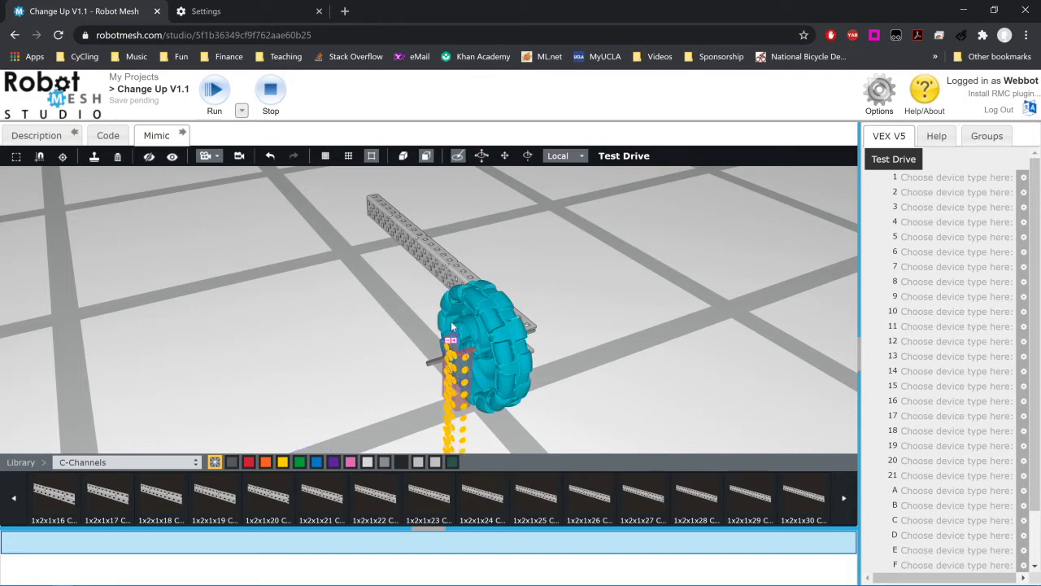
pyautogui.moveTo(456, 340)
pyautogui.mouseDown(button='right')
pyautogui.moveTo(474, 365)
pyautogui.moveTo(463, 332)
pyautogui.mouseUp(button='right')
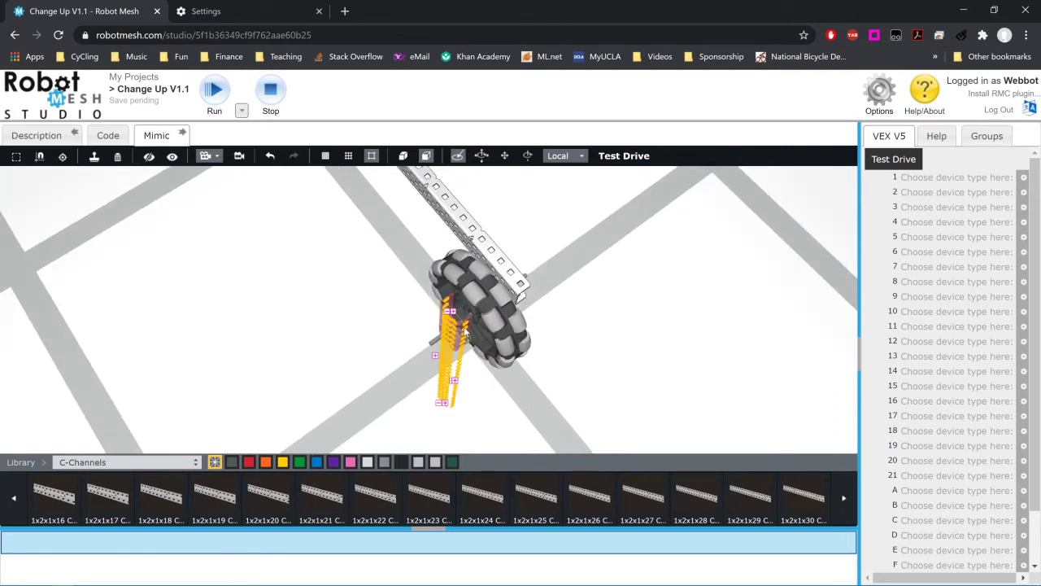
pyautogui.moveTo(465, 333); pyautogui.dragTo(487, 379)
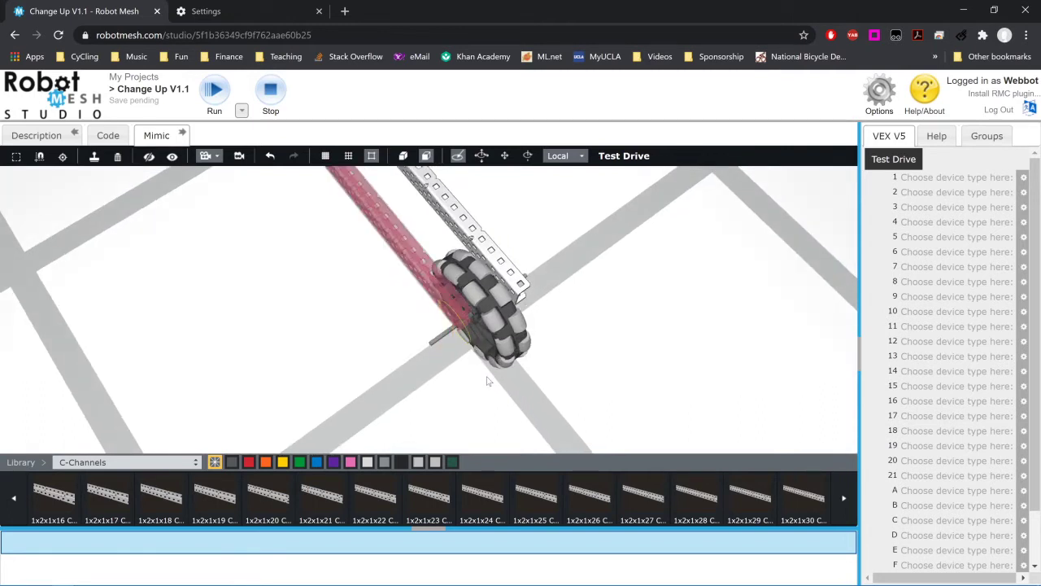
pyautogui.scroll(-2, 362, 307)
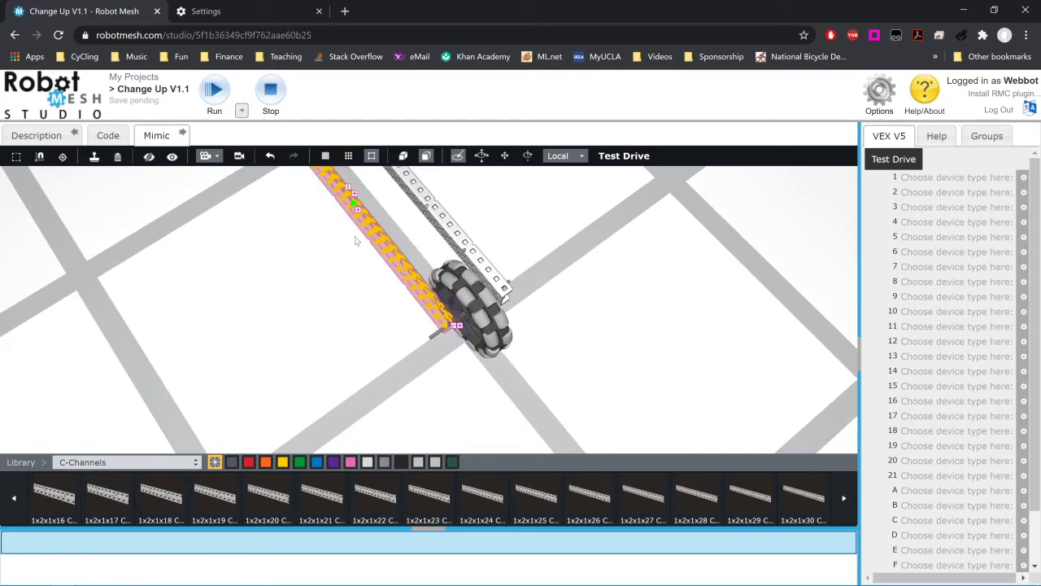
pyautogui.click(325, 350)
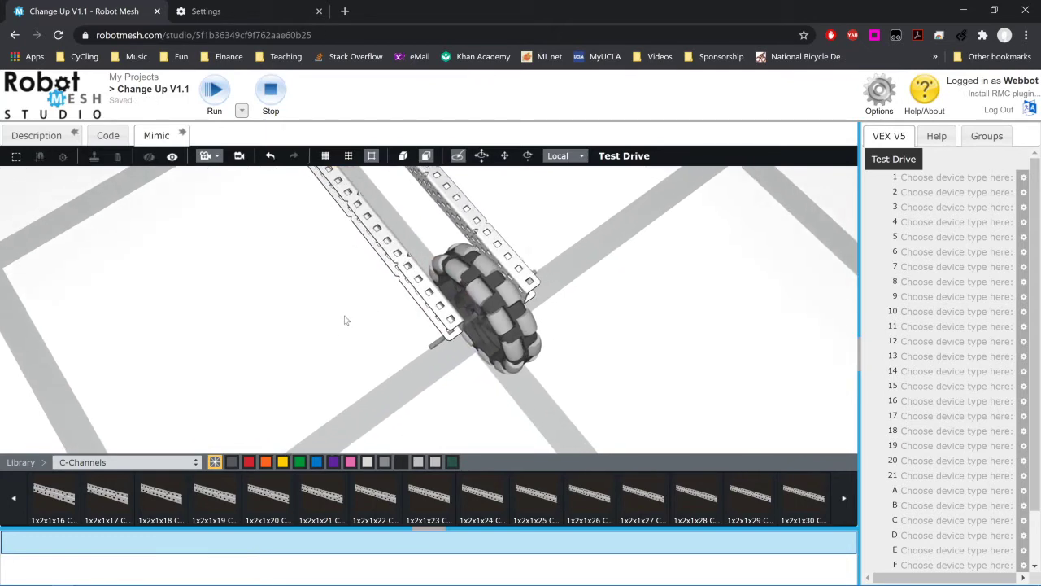
# - Reposition the second C-channel close beside the wheel, with the shaft passing through a hole near the channel's end
pyautogui.doubleClick(398, 310)
pyautogui.moveTo(399, 310); pyautogui.dragTo(455, 366)
pyautogui.click(456, 366)
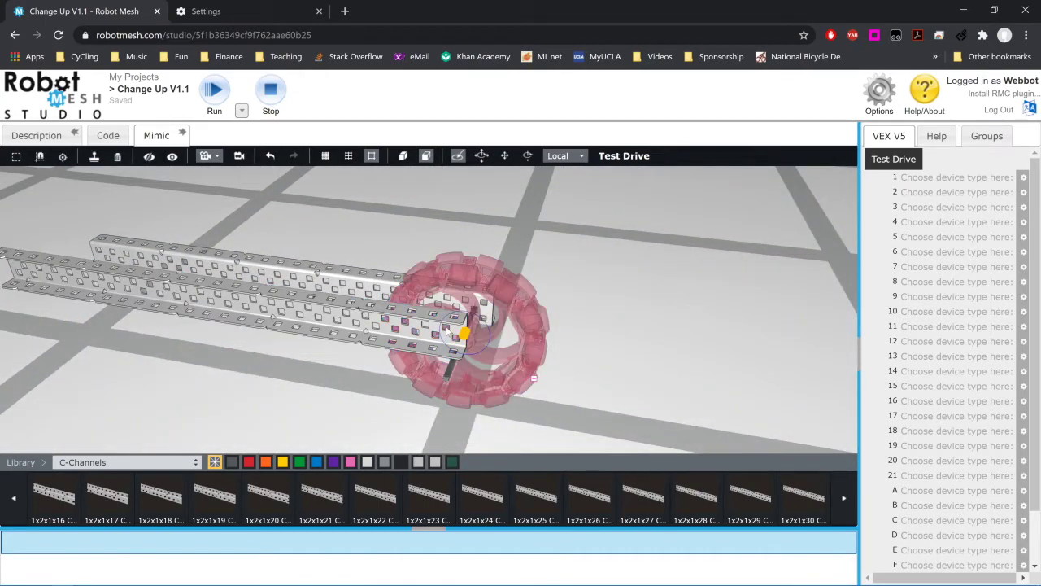
pyautogui.click(446, 331)
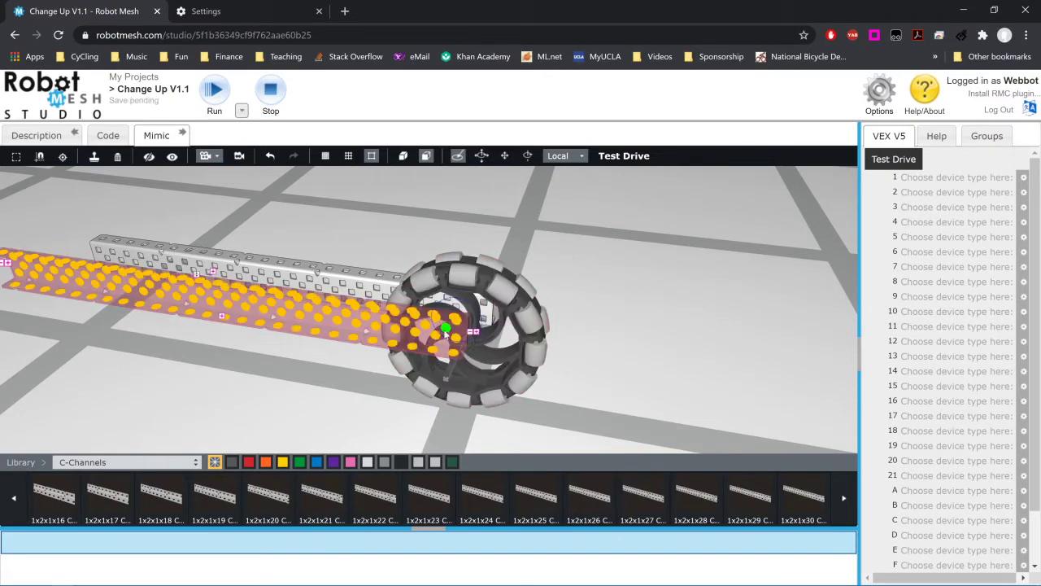
pyautogui.moveTo(446, 332); pyautogui.dragTo(459, 355)
pyautogui.moveTo(664, 310); pyautogui.dragTo(495, 355)
pyautogui.click(565, 319)
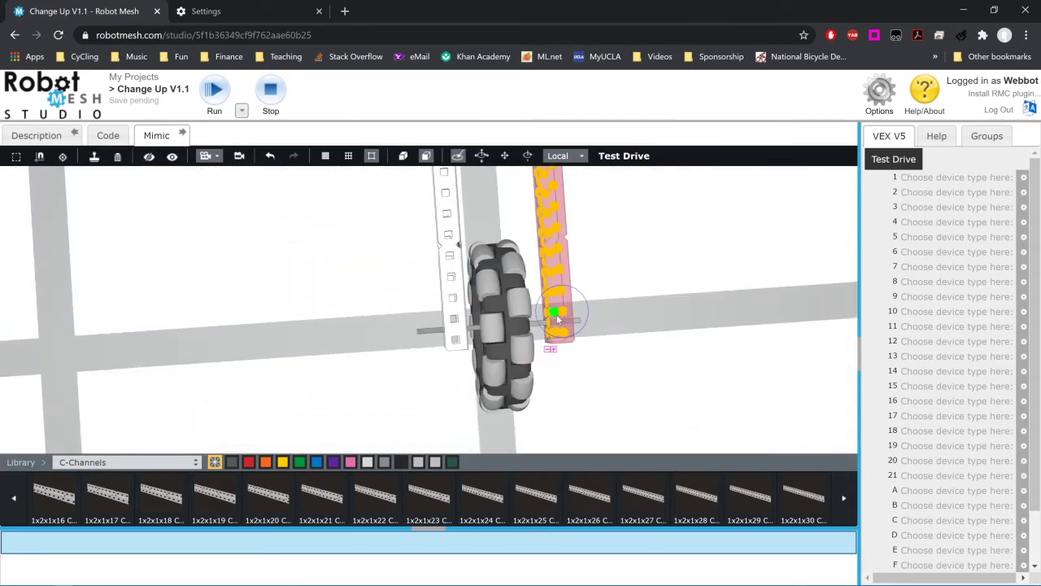
pyautogui.moveTo(552, 323); pyautogui.dragTo(535, 324)
pyautogui.click(672, 324)
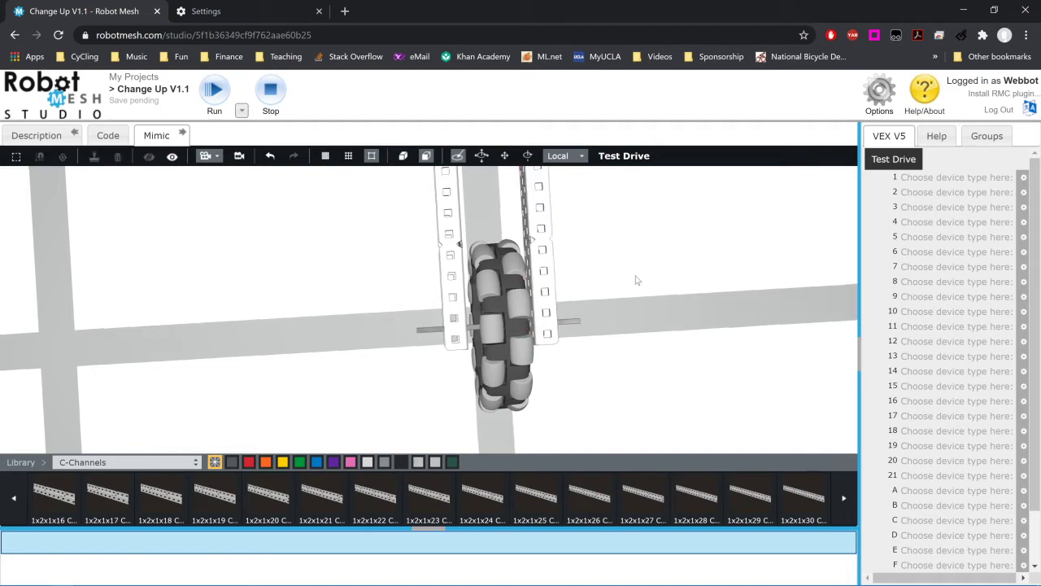
# - Show the Common parts category and add a Bearing Flat inside the second C-channel where the shaft passes through
pyautogui.moveTo(637, 279); pyautogui.dragTo(163, 277)
pyautogui.moveTo(588, 341); pyautogui.dragTo(350, 269)
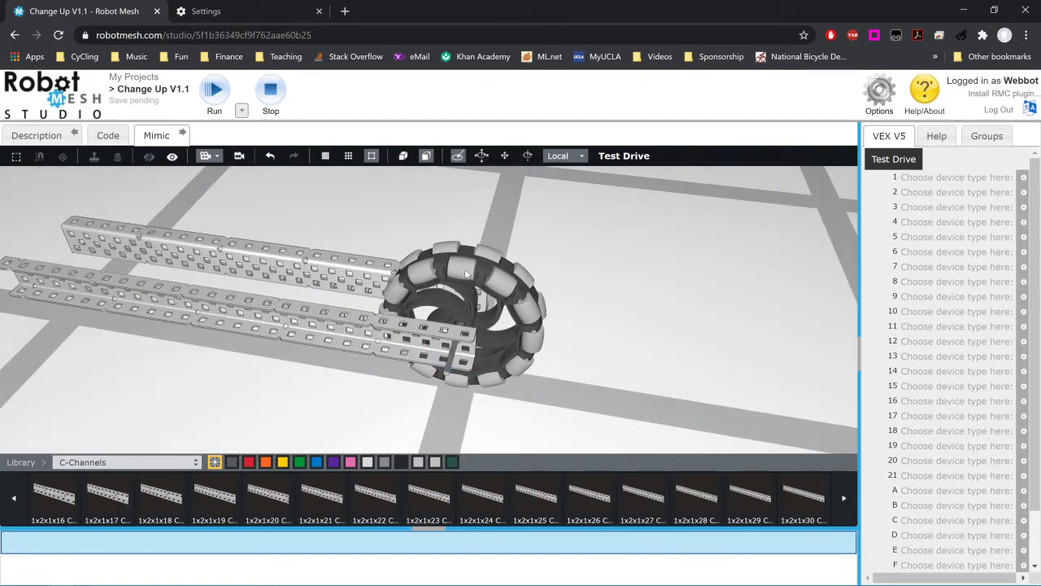
pyautogui.moveTo(443, 353); pyautogui.dragTo(596, 404)
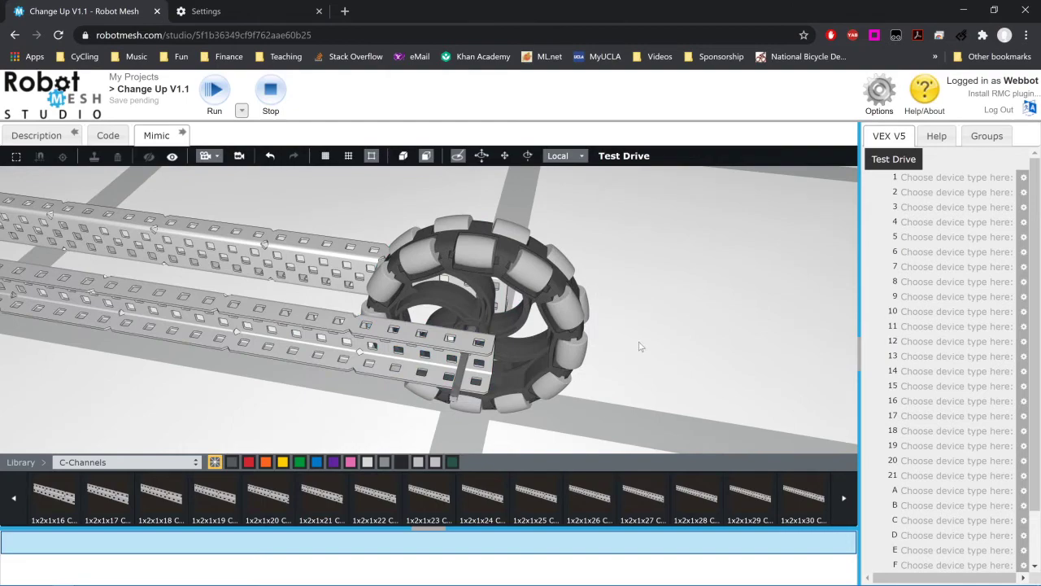
pyautogui.moveTo(639, 346)
pyautogui.mouseDown()
pyautogui.moveTo(631, 332)
pyautogui.moveTo(625, 358)
pyautogui.mouseUp()
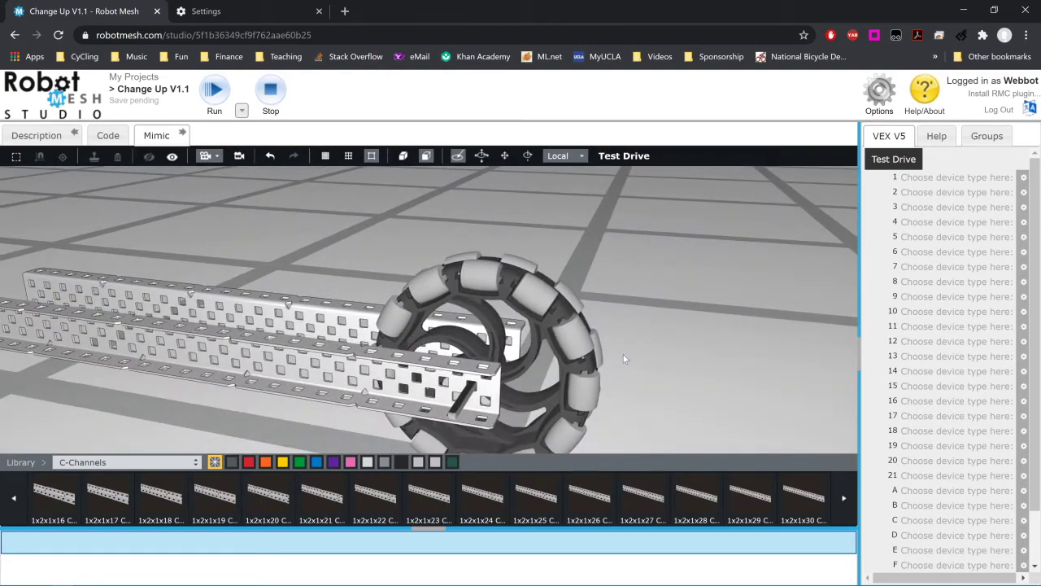
pyautogui.click(147, 462)
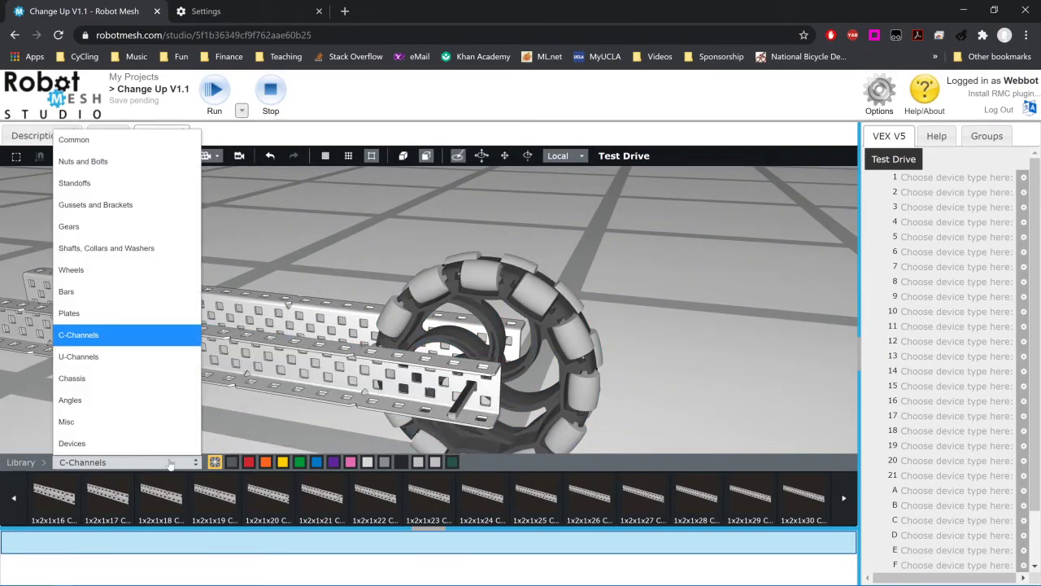
pyautogui.click(75, 140)
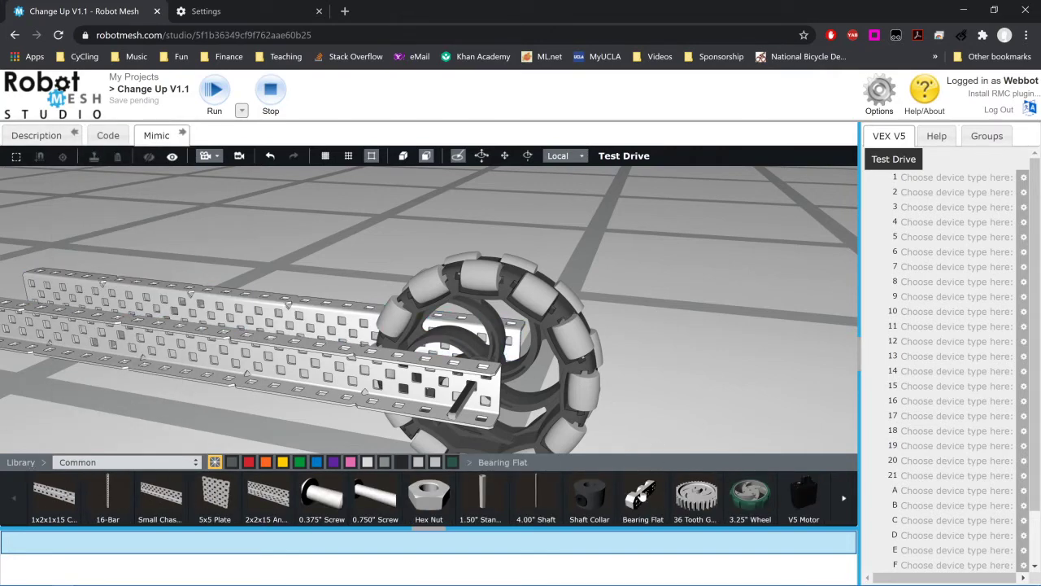
pyautogui.click(642, 492)
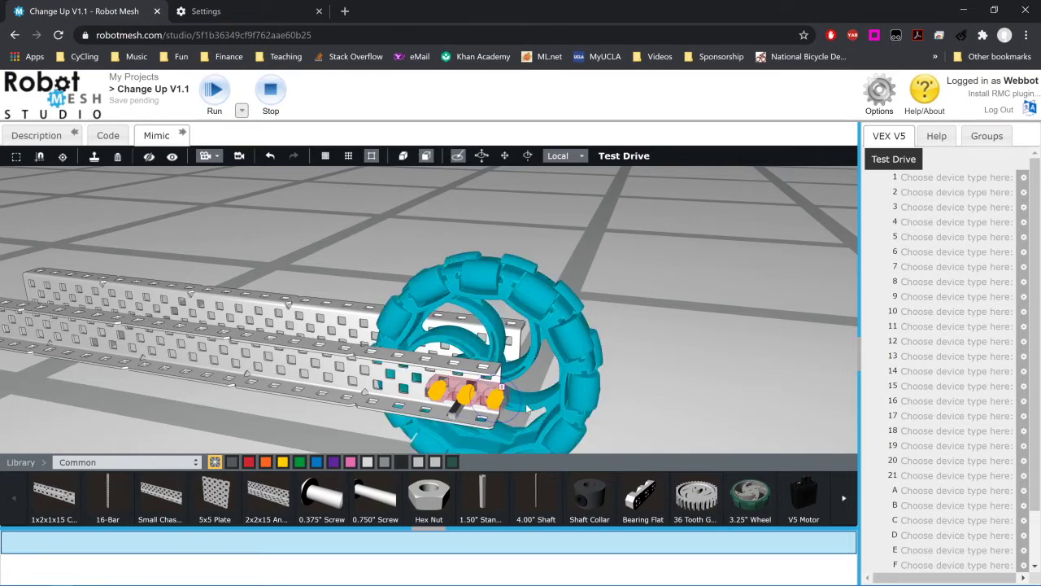
pyautogui.click(527, 409)
# - Shift the bearing flat along the C-channel so that the shaft passes through the bearing's end hole
pyautogui.moveTo(527, 410); pyautogui.dragTo(495, 422)
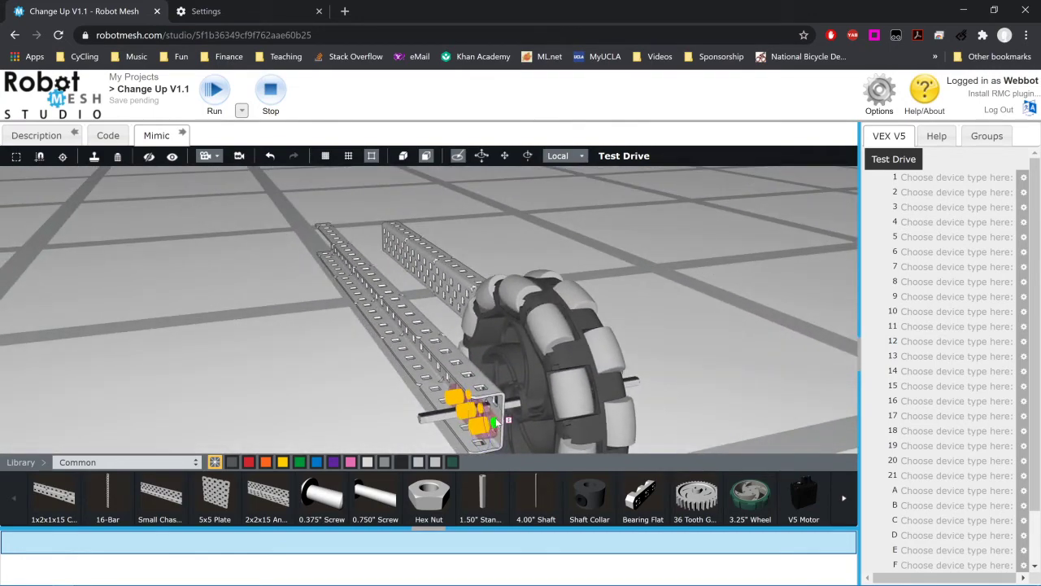
pyautogui.click(491, 415)
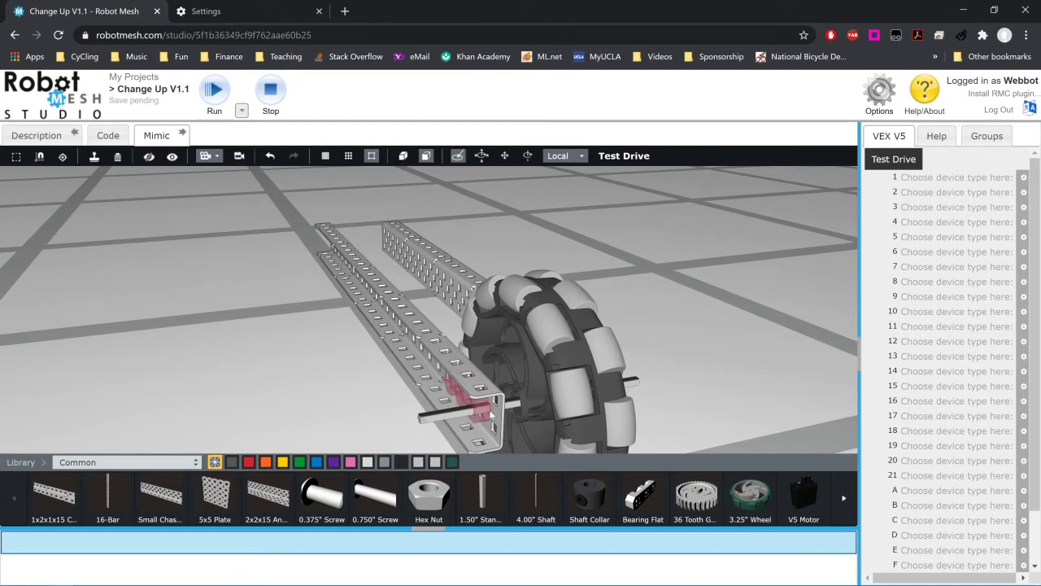
pyautogui.click(489, 409)
pyautogui.click(704, 370)
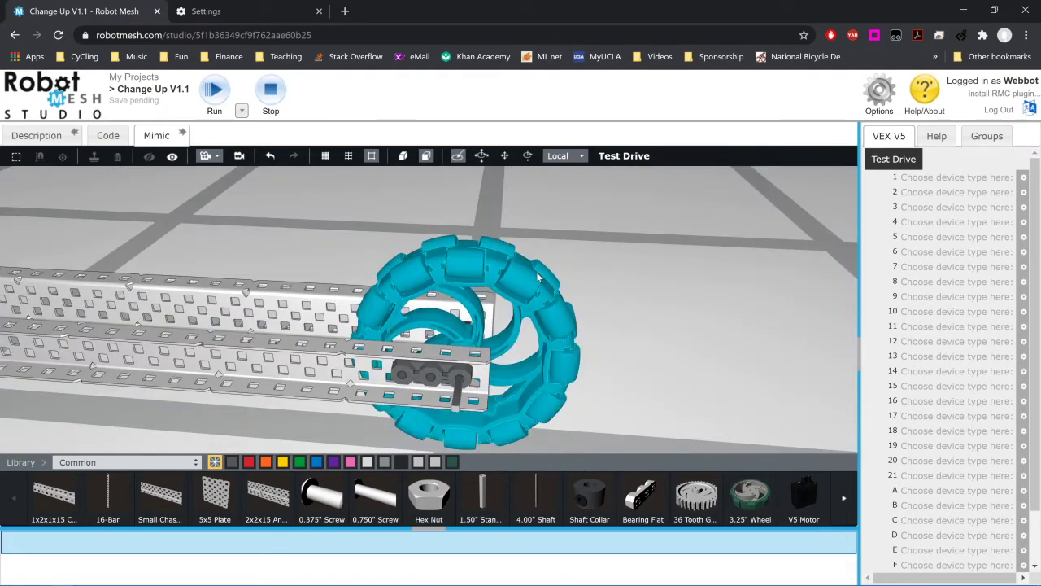
# - Examine the wheel's position between the two C-channels using the combined move-and-rotate handles, and restore the previous manipulation tool
pyautogui.click(482, 160)
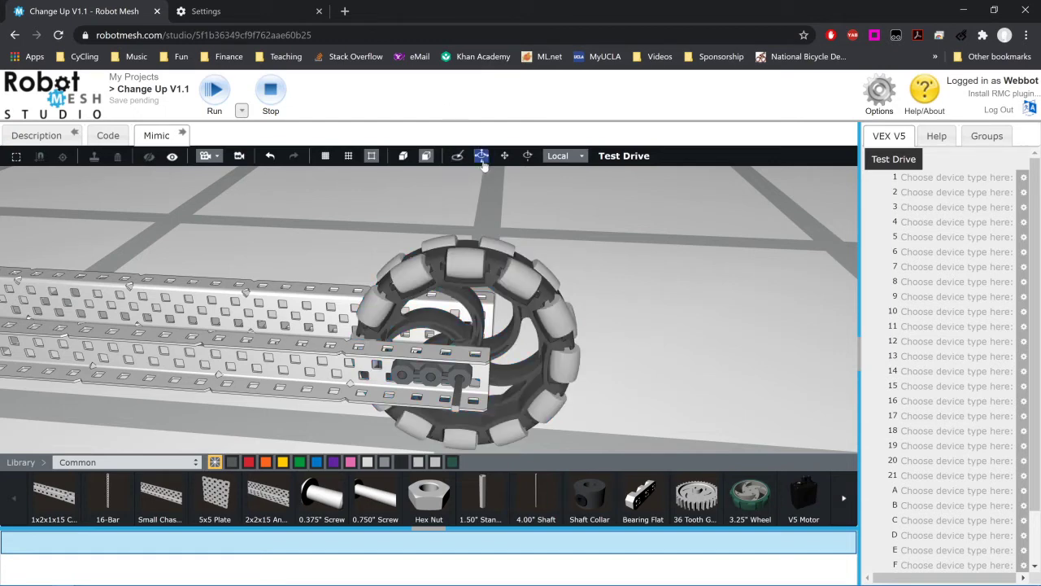
pyautogui.click(501, 259)
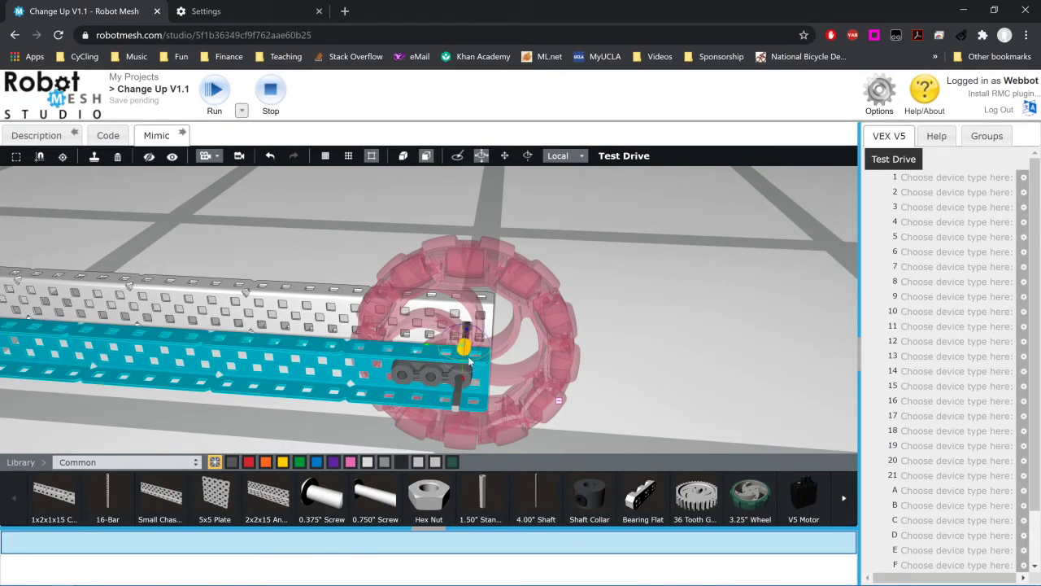
pyautogui.moveTo(623, 317); pyautogui.dragTo(548, 327)
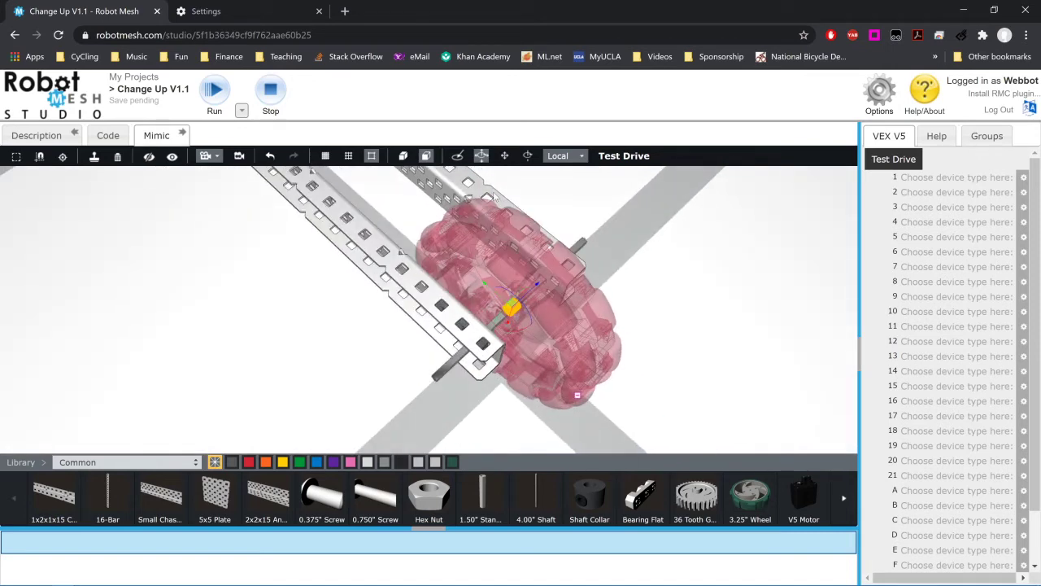
pyautogui.click(455, 157)
pyautogui.click(634, 266)
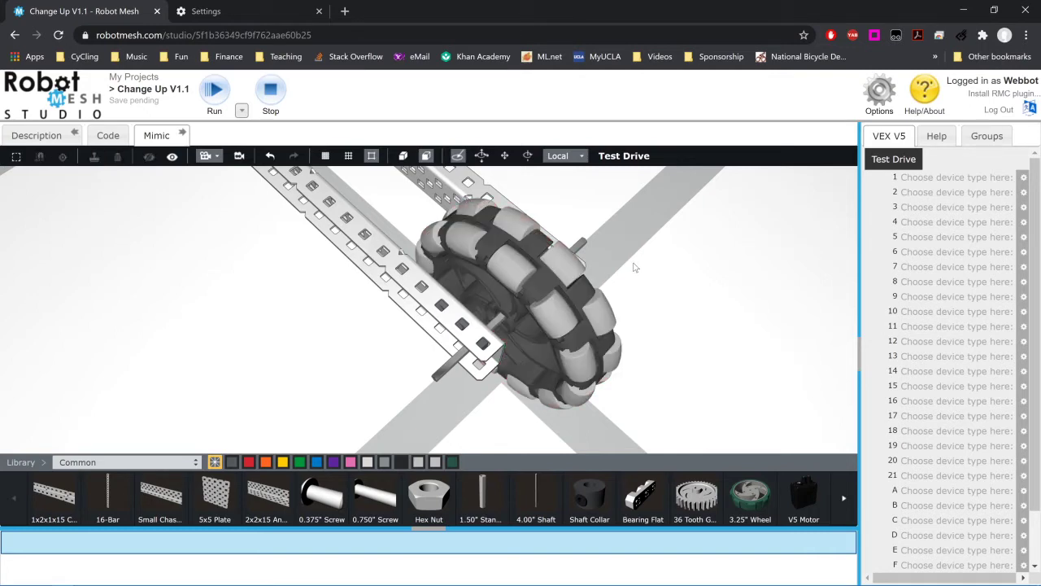
# - Test drive the wheel assembly with both C-channels and the bearing flat, view it from the bearing side, and stop the simulation
pyautogui.click(624, 156)
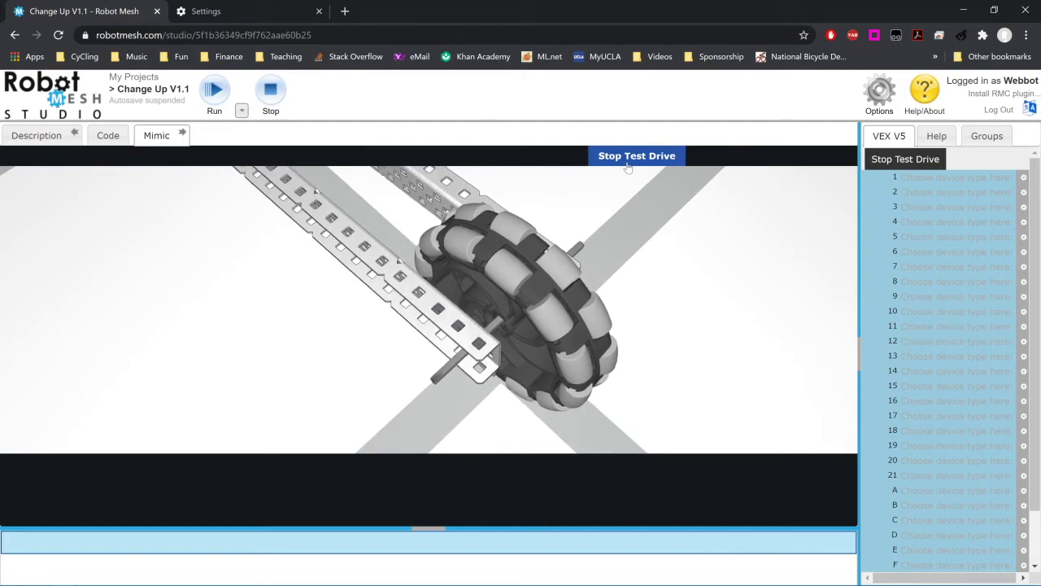
pyautogui.moveTo(374, 381); pyautogui.dragTo(501, 471)
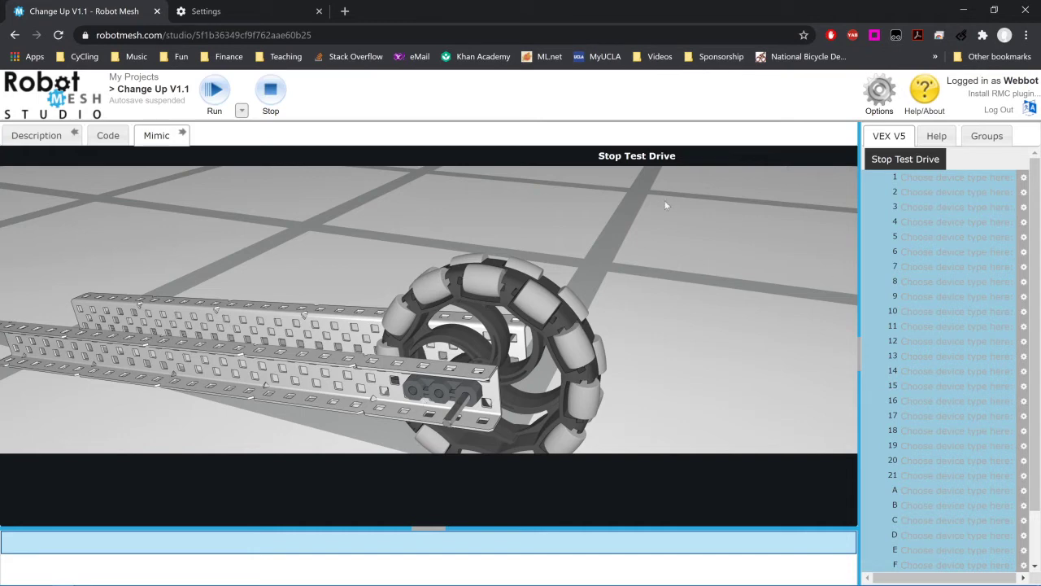
pyautogui.click(644, 155)
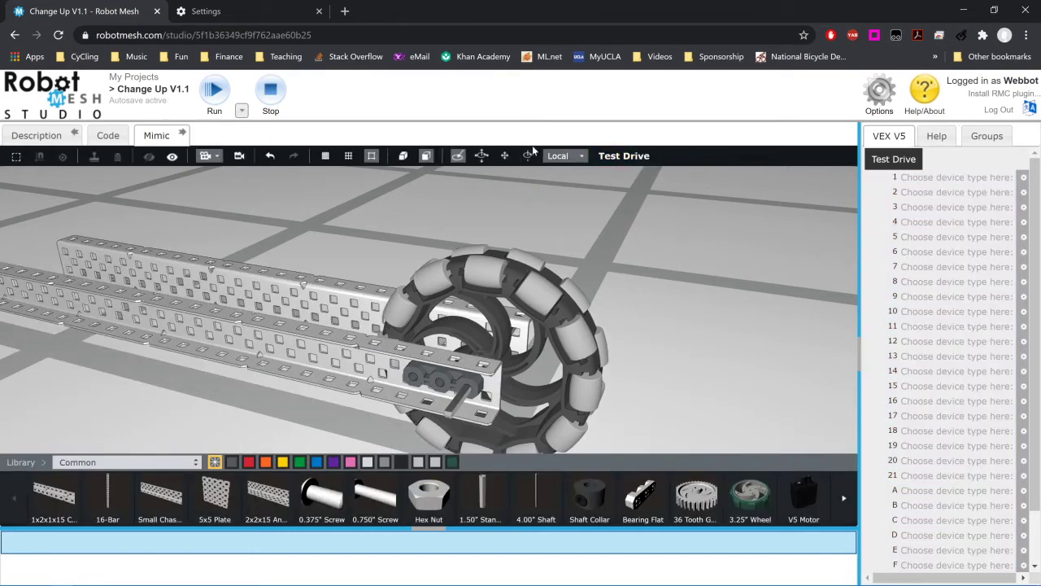
pyautogui.click(504, 155)
pyautogui.click(483, 156)
pyautogui.click(458, 156)
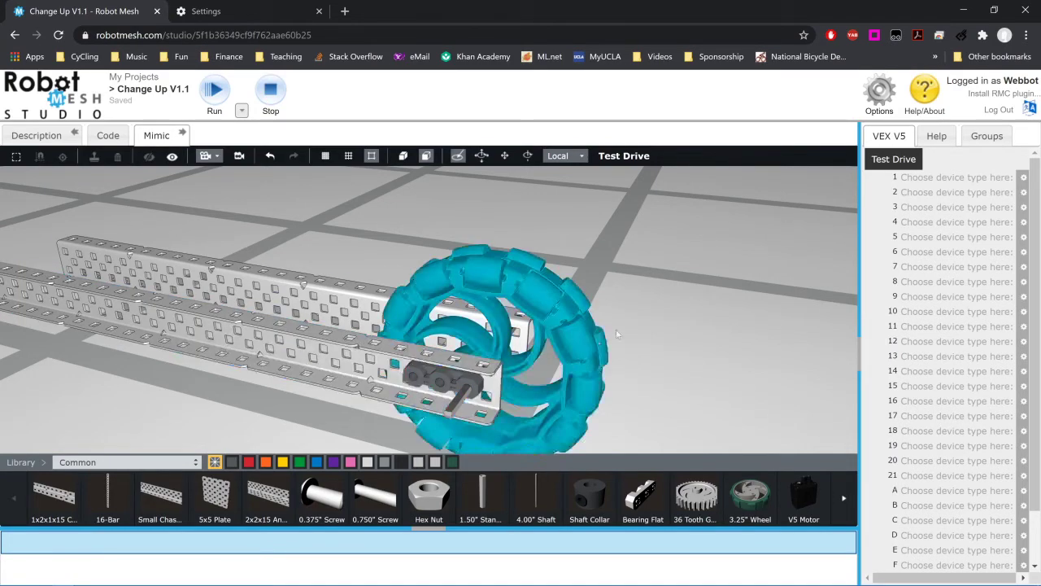
# - Place a 0.375" Screw in the free end hole of the bearing flat on the second C-channel
pyautogui.moveTo(653, 305); pyautogui.dragTo(562, 312)
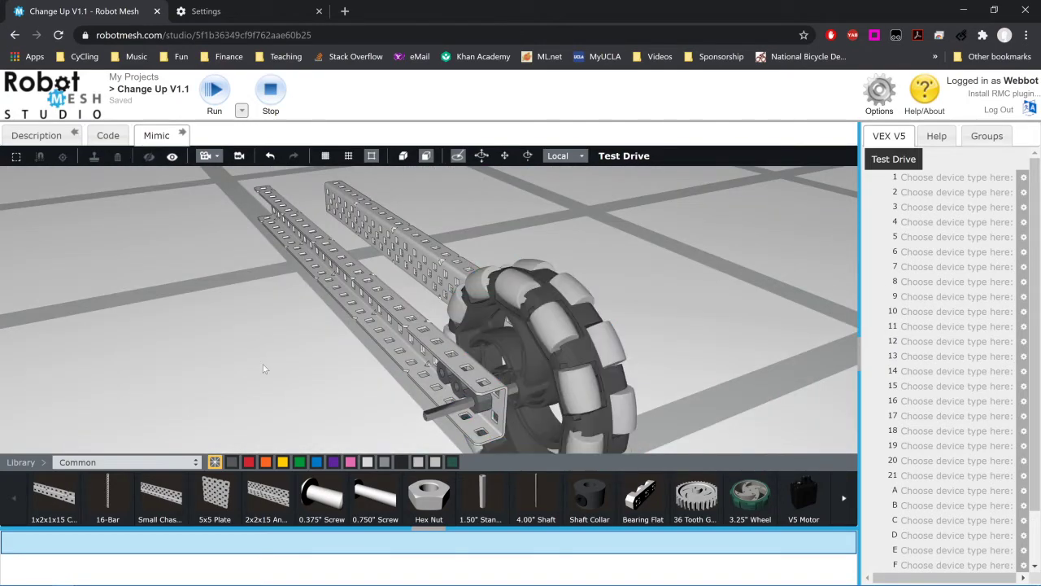
pyautogui.moveTo(396, 393); pyautogui.dragTo(496, 381)
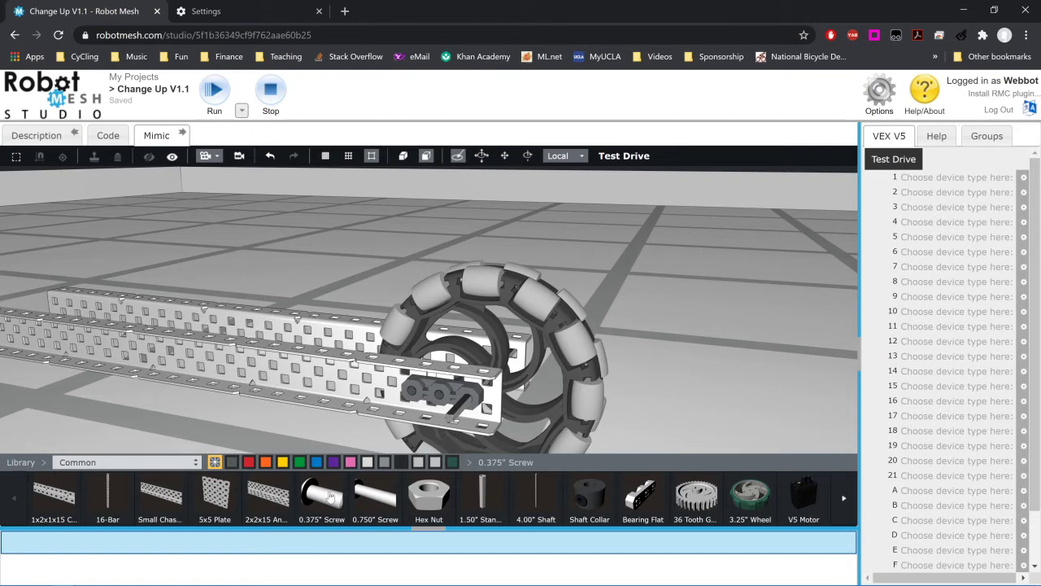
pyautogui.moveTo(330, 497); pyautogui.dragTo(414, 396)
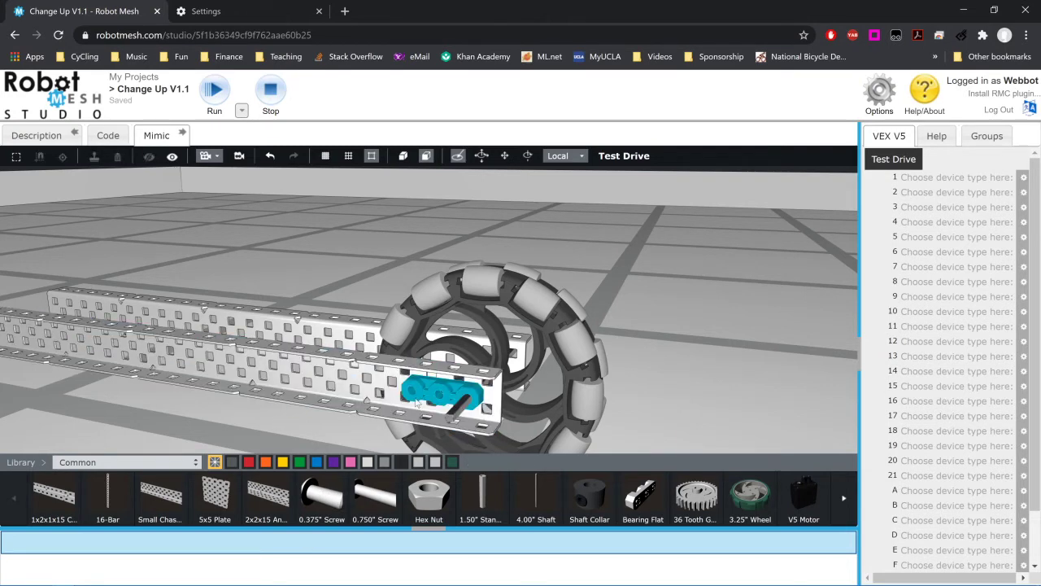
pyautogui.click(414, 396)
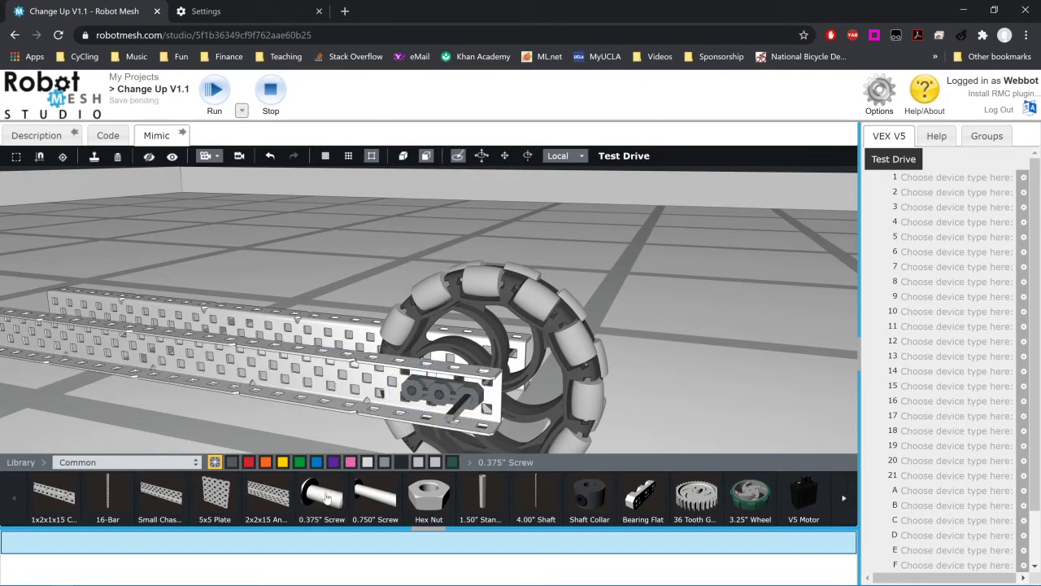
pyautogui.moveTo(327, 498); pyautogui.dragTo(415, 390)
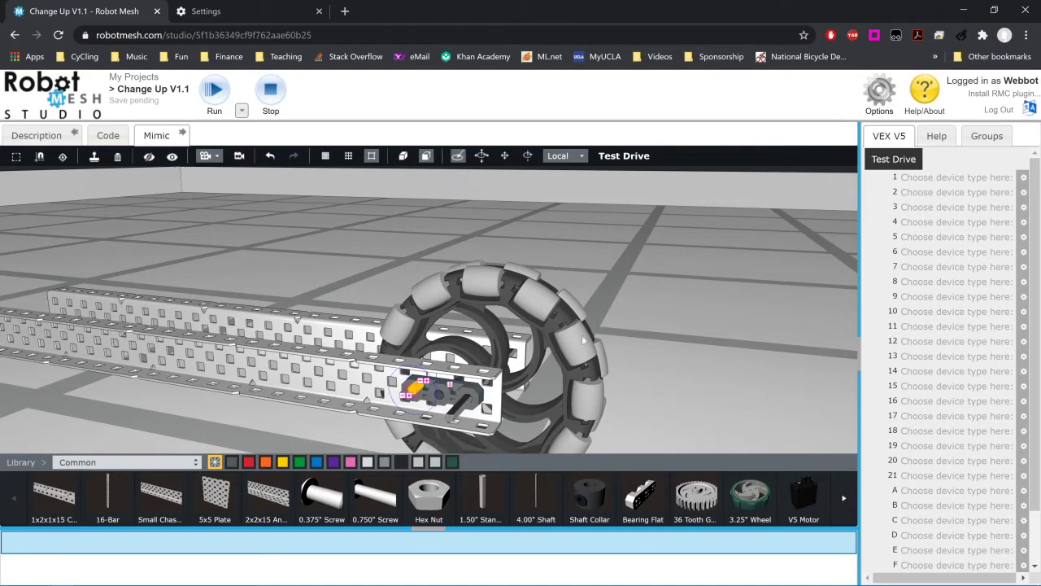
# - Hide the wheel between the two C-channels, so that the screw's inner end is accessible from above
pyautogui.click(768, 289)
pyautogui.moveTo(697, 322); pyautogui.dragTo(543, 332)
pyautogui.click(544, 338)
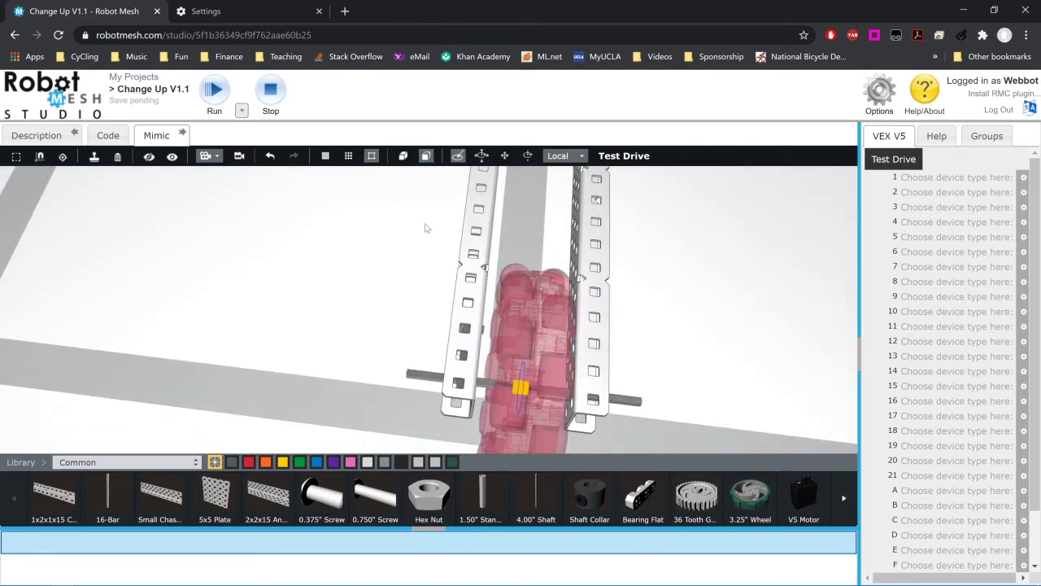
pyautogui.click(148, 157)
pyautogui.moveTo(348, 290); pyautogui.dragTo(366, 314)
pyautogui.click(506, 331)
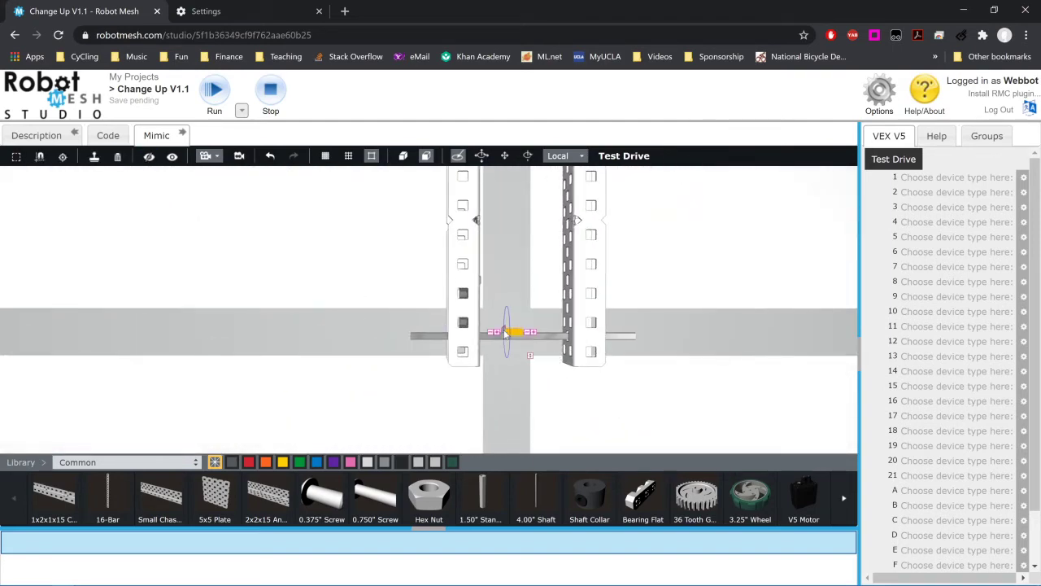
pyautogui.click(504, 334)
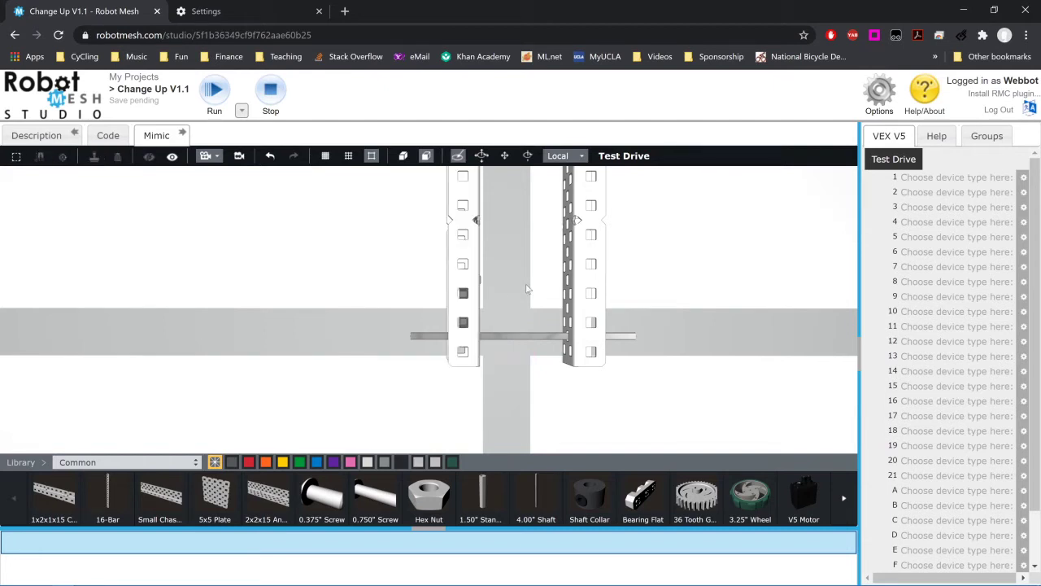
# - Lengthen the screw by one increment so that it protrudes further on the inner side of the C-channel
pyautogui.click(483, 283)
pyautogui.click(506, 282)
pyautogui.scroll(2, 507, 281)
pyautogui.moveTo(558, 288); pyautogui.dragTo(532, 297)
pyautogui.click(510, 371)
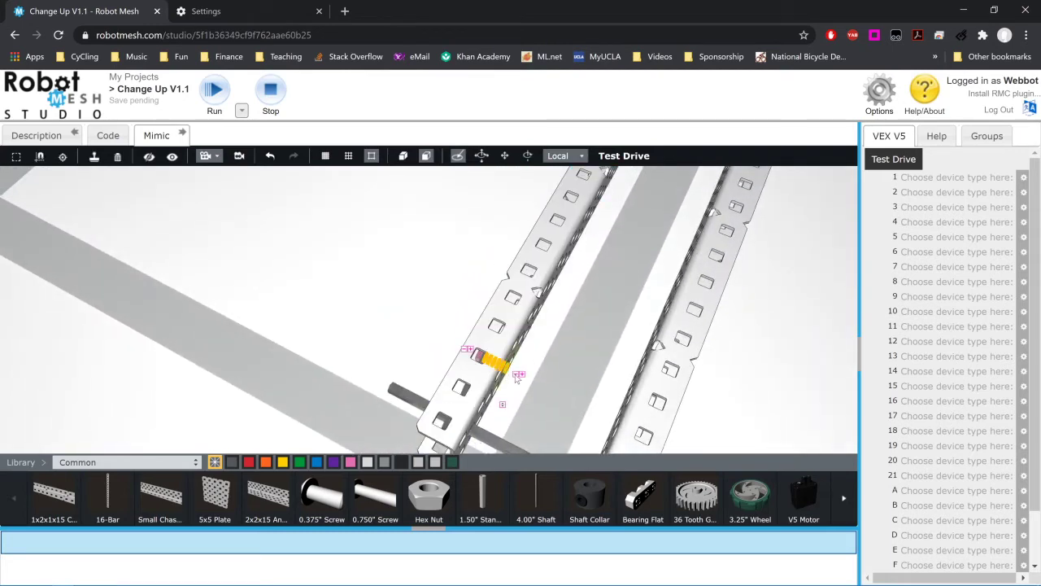
pyautogui.click(537, 376)
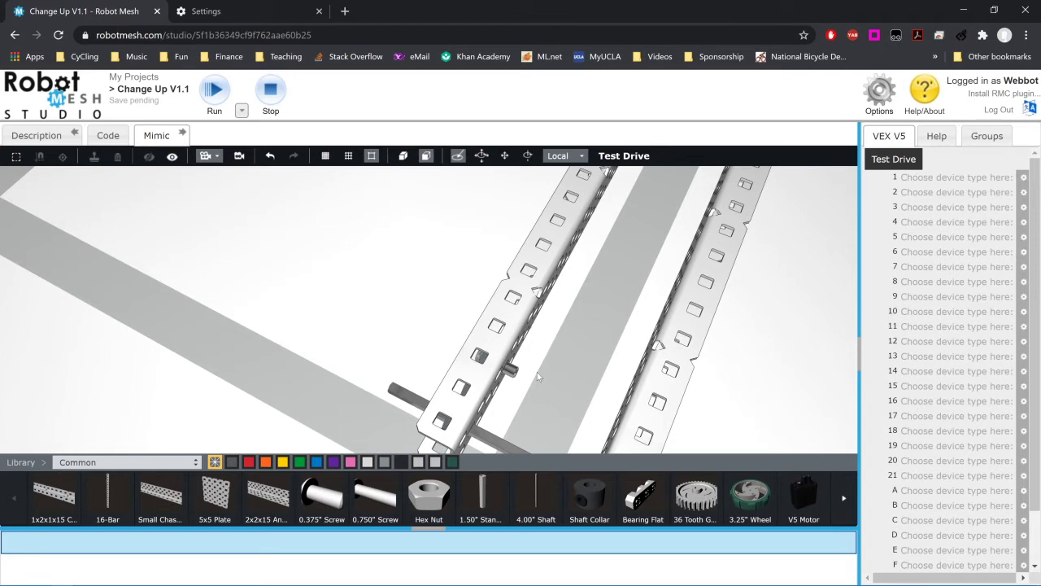
# - Check the screw against the wheel by showing and hiding the wheel, and try out a longer screw
pyautogui.click(171, 157)
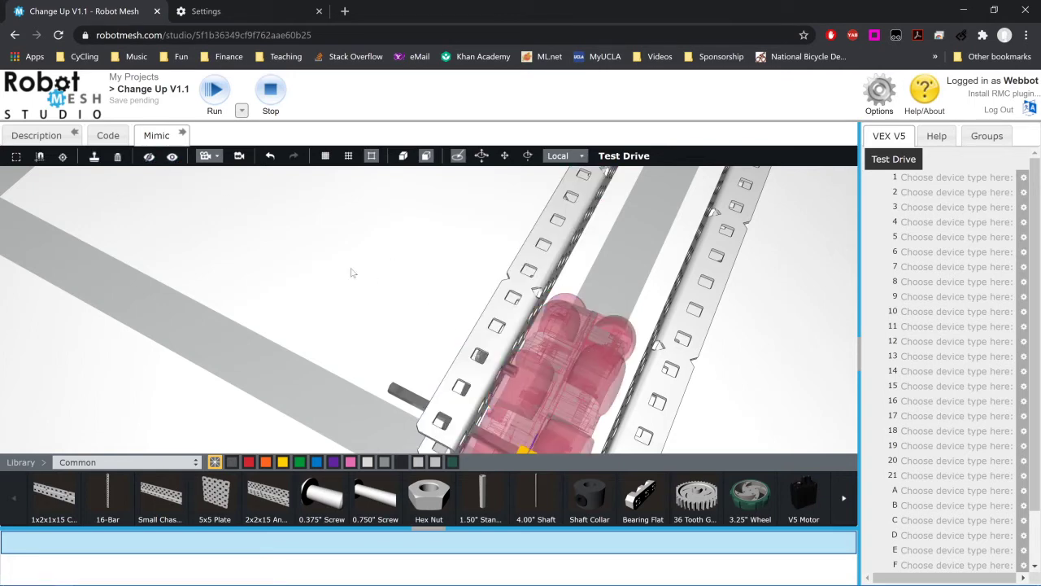
pyautogui.click(149, 156)
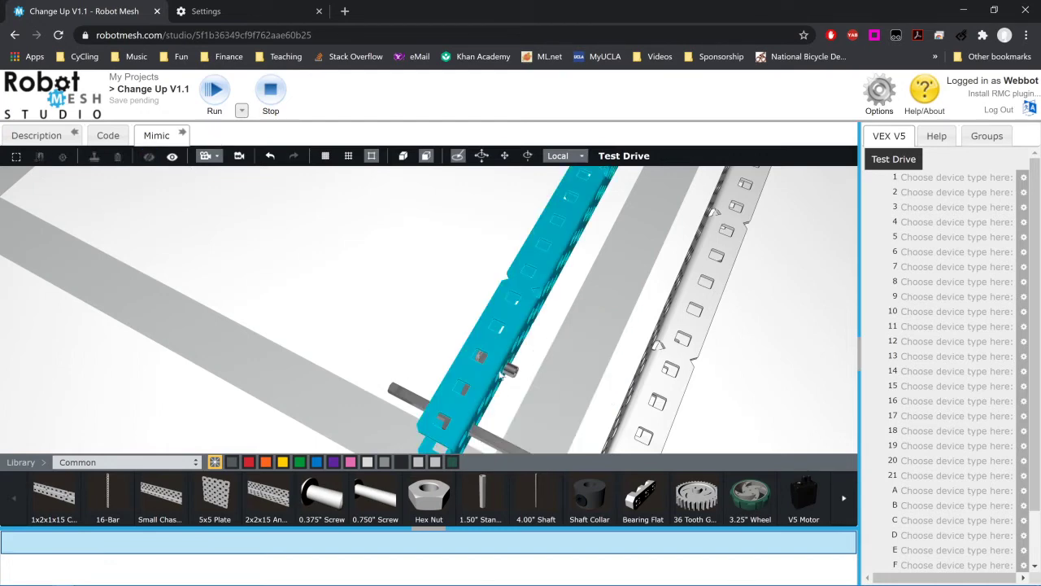
pyautogui.click(511, 371)
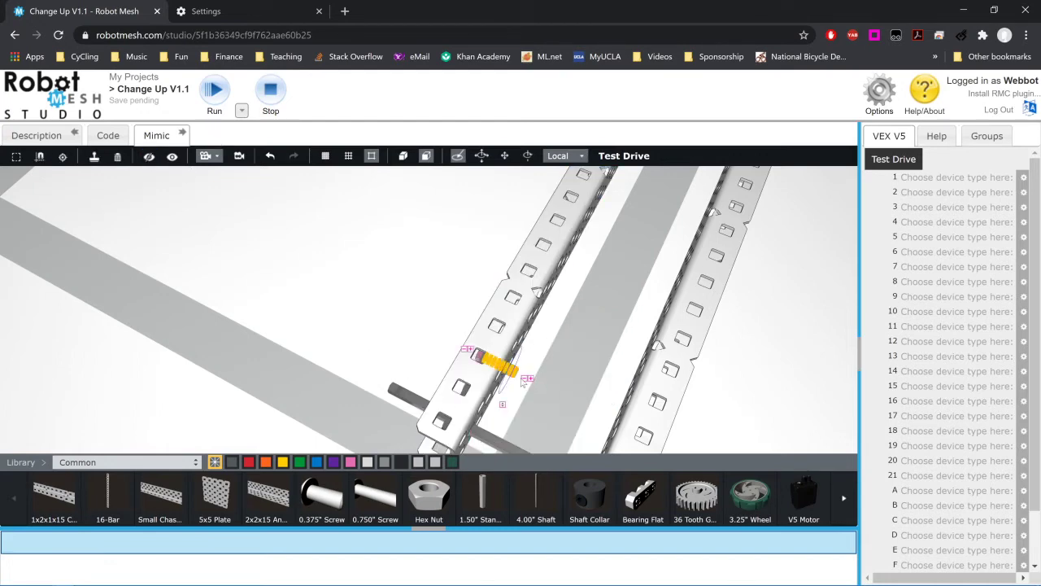
pyautogui.click(533, 384)
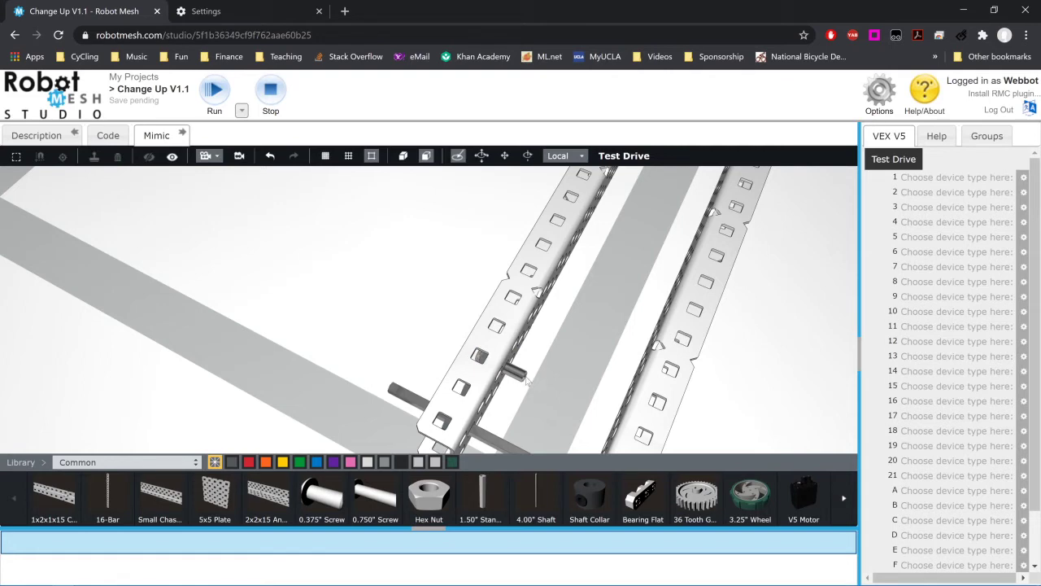
pyautogui.click(527, 381)
pyautogui.click(531, 384)
# - Extend the bearing-side C-channel by one hole at its wheel end, past the shaft
pyautogui.click(444, 409)
pyautogui.moveTo(440, 408); pyautogui.dragTo(440, 428)
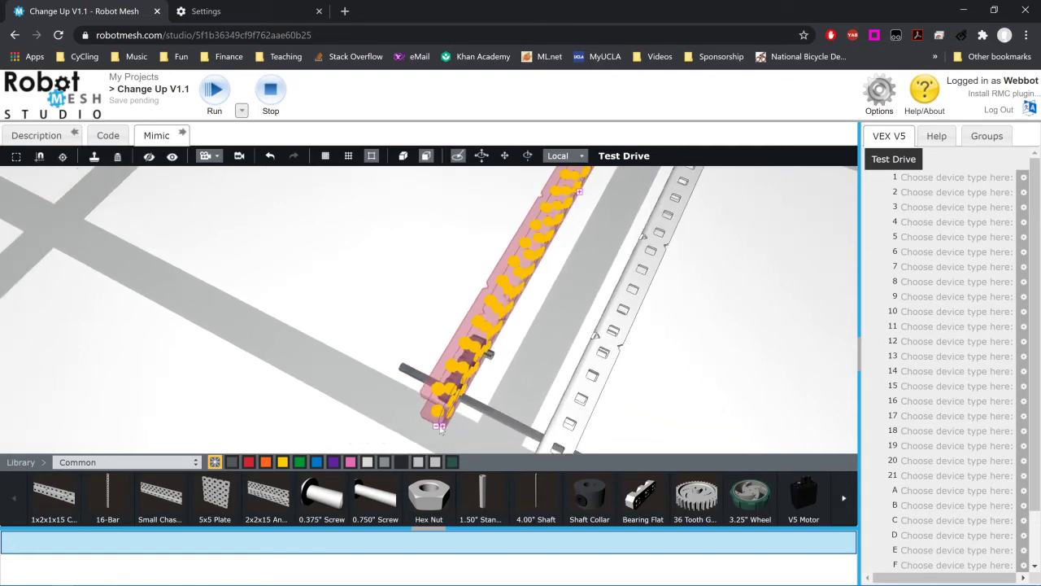
pyautogui.click(442, 427)
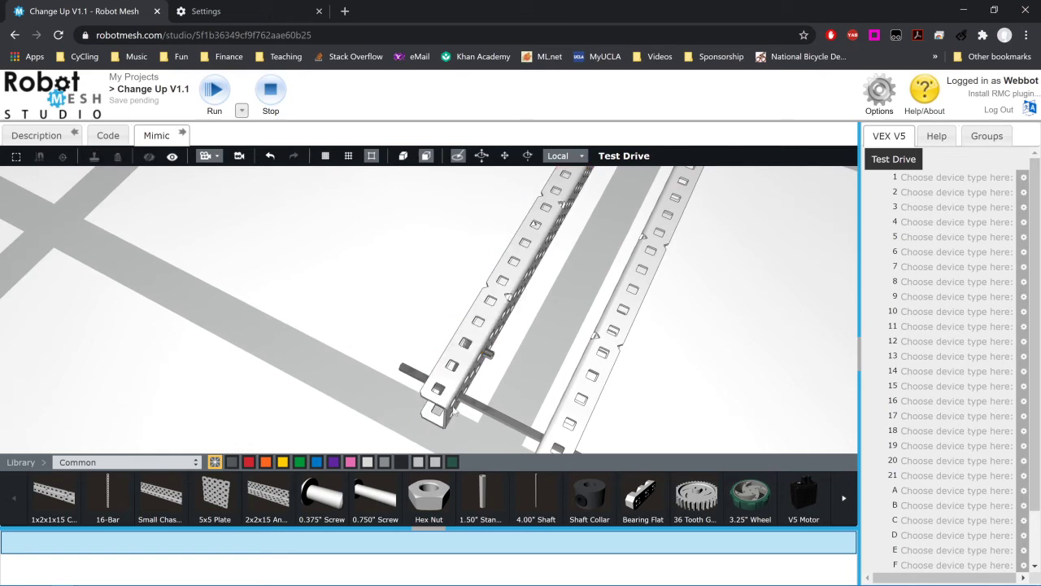
pyautogui.click(452, 413)
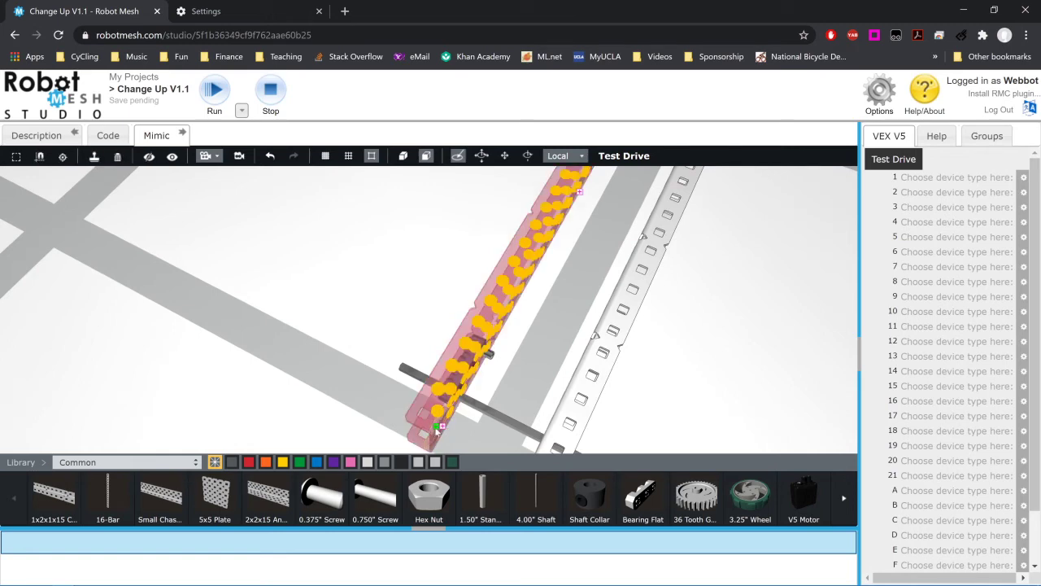
pyautogui.click(405, 413)
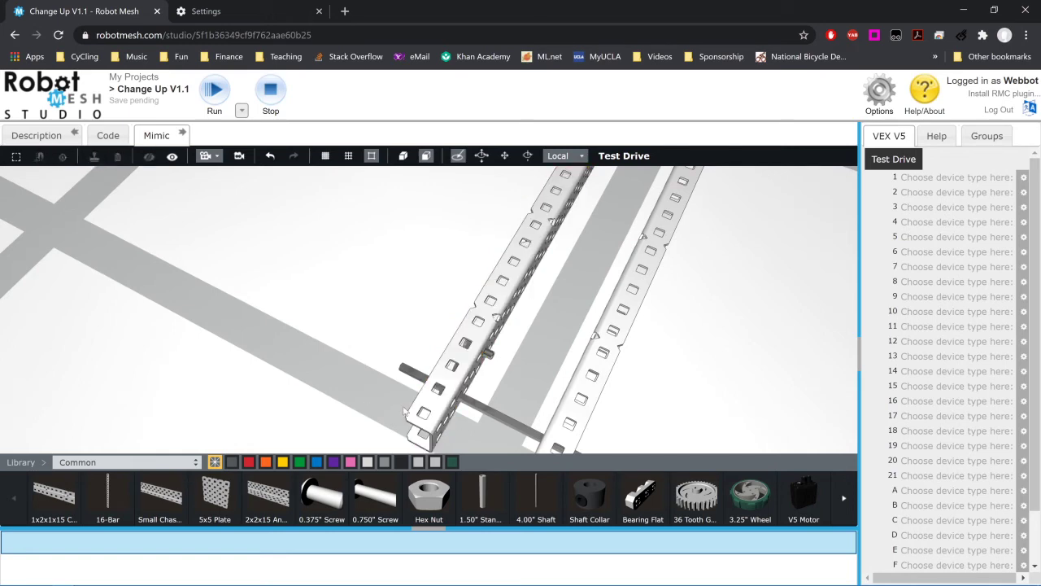
# - Add a Hex Nut to the screw that fastens the bearing flat to the C-channel
pyautogui.moveTo(405, 412); pyautogui.dragTo(390, 386)
pyautogui.click(480, 348)
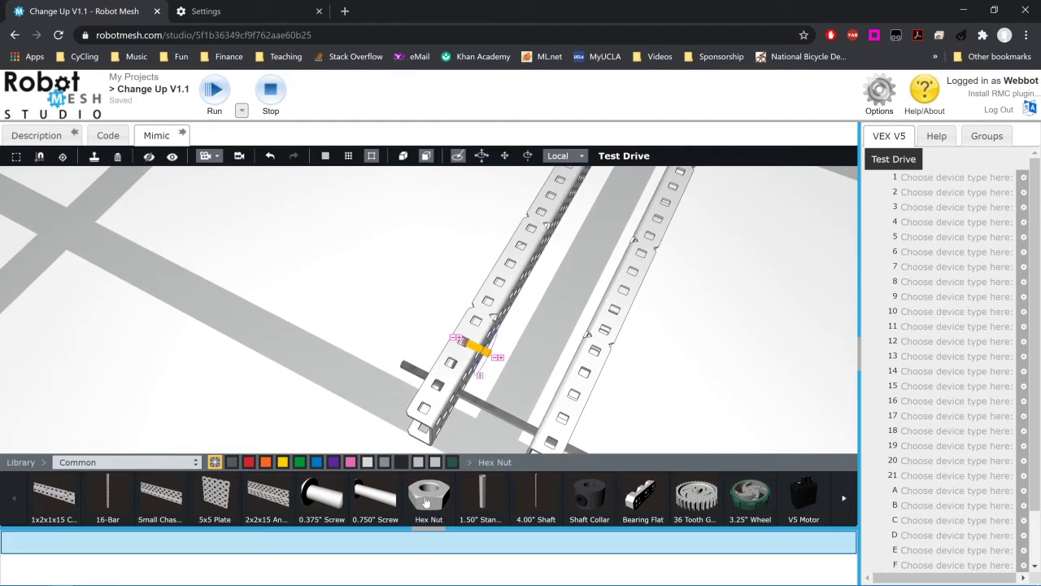
pyautogui.moveTo(427, 501); pyautogui.dragTo(360, 332)
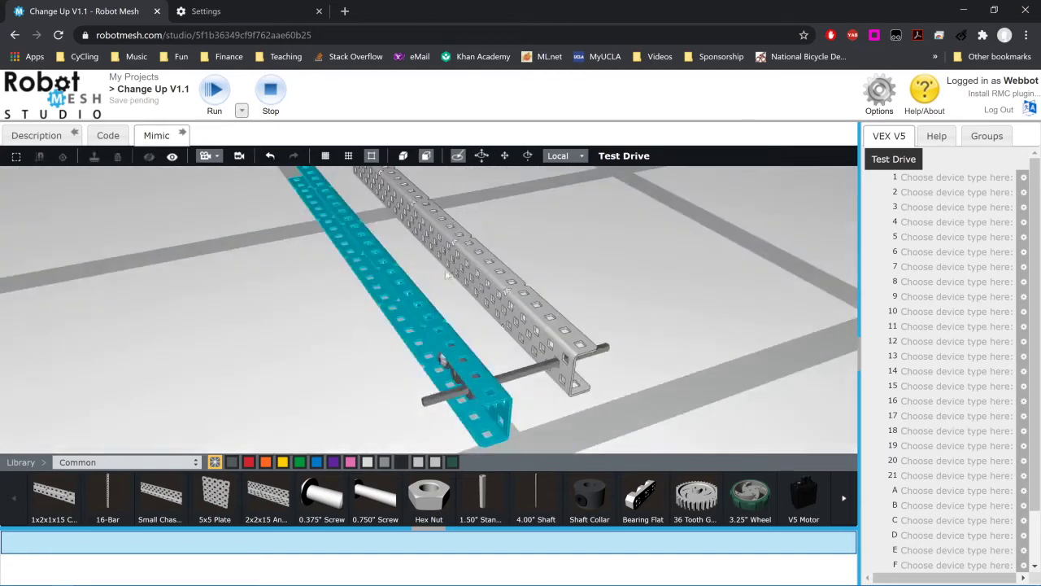
pyautogui.moveTo(447, 275); pyautogui.dragTo(526, 282)
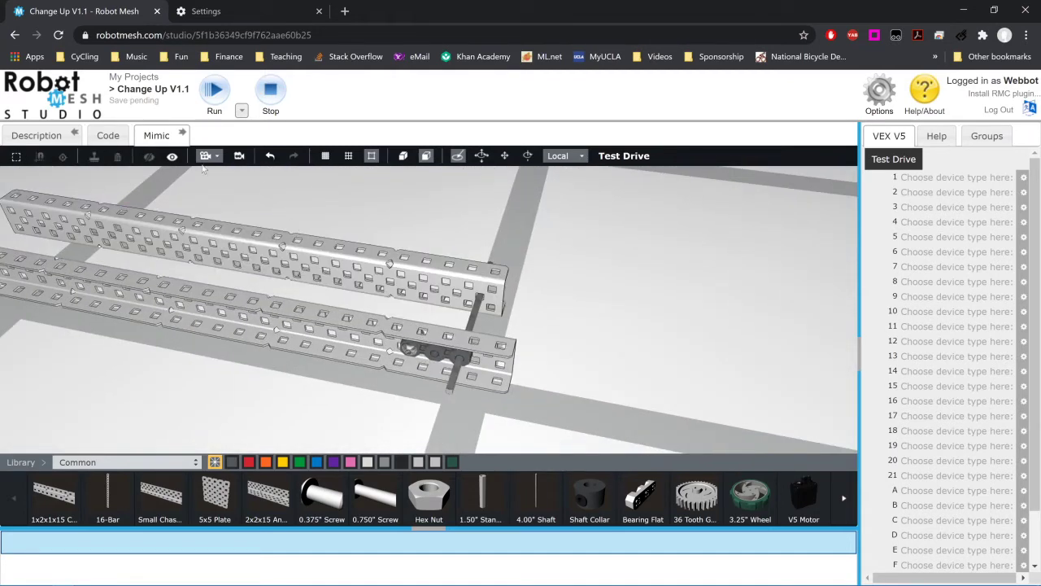
# - Show the hidden wheel, test drive the assembly while viewing it from the bearing side, and stop the simulation
pyautogui.click(171, 156)
pyautogui.moveTo(678, 322); pyautogui.dragTo(469, 322)
pyautogui.moveTo(505, 291); pyautogui.dragTo(612, 302)
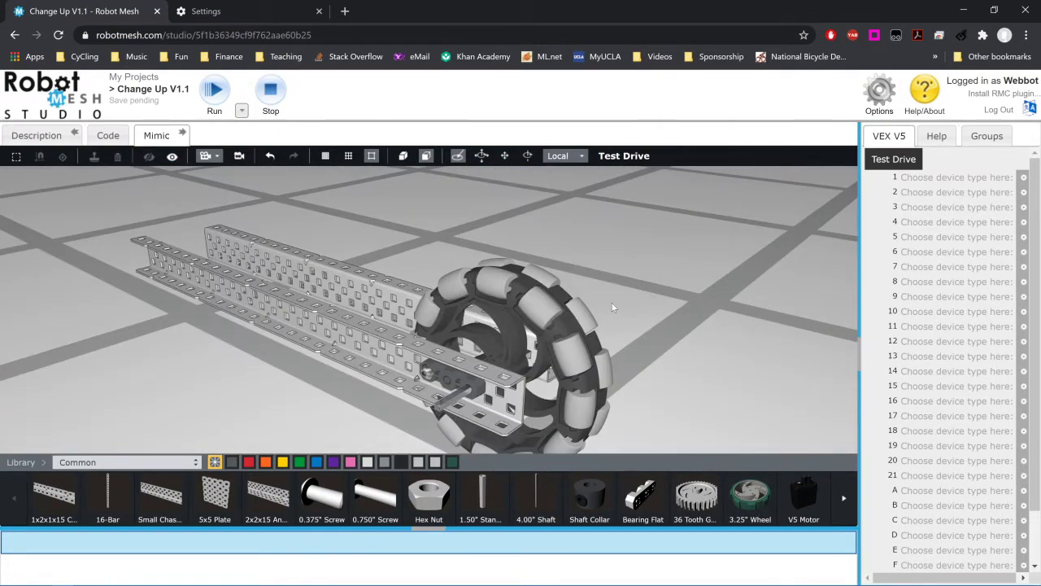
pyautogui.click(621, 156)
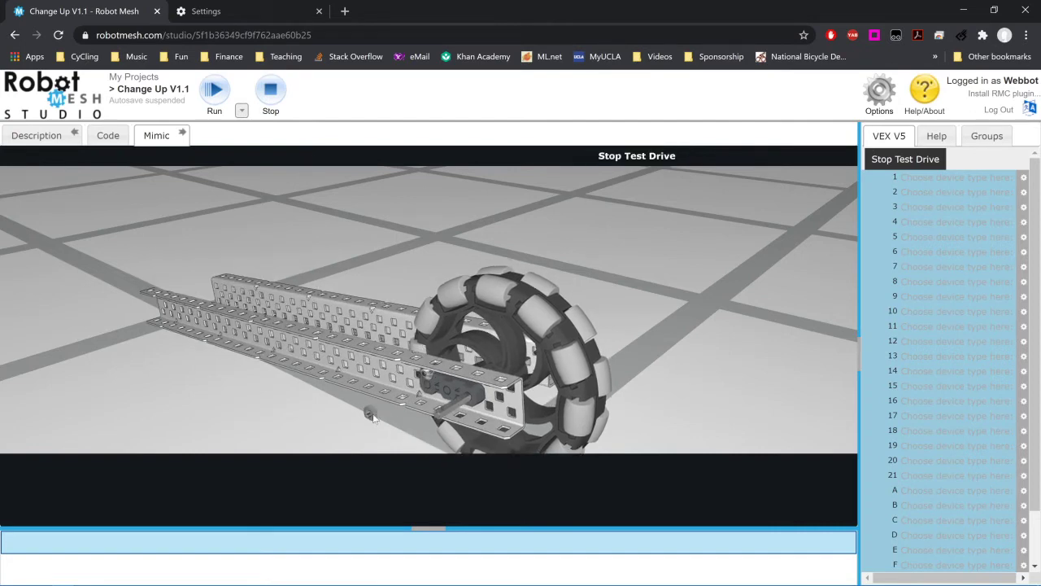
pyautogui.moveTo(315, 389); pyautogui.dragTo(417, 392)
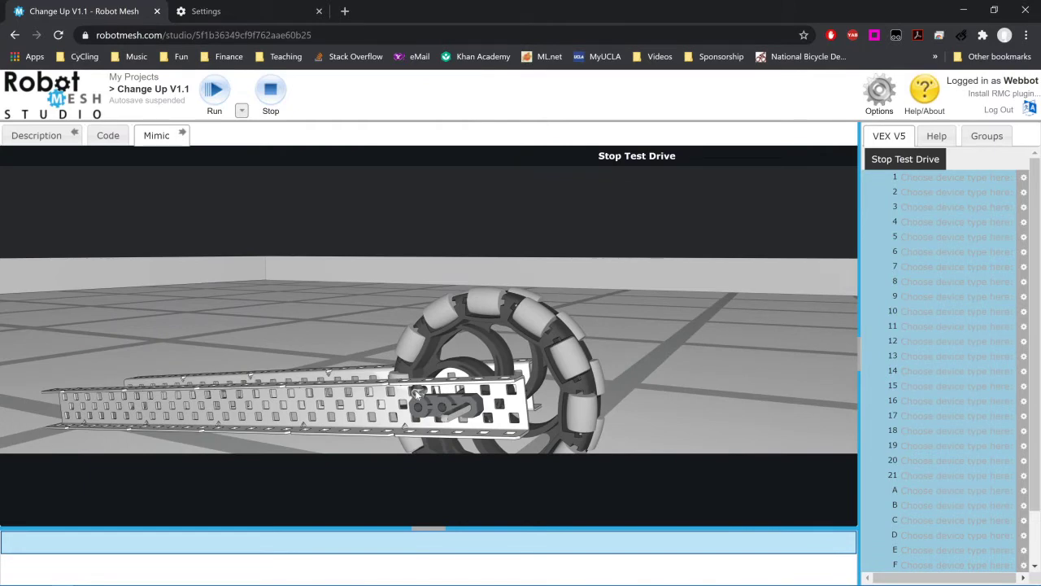
pyautogui.click(659, 158)
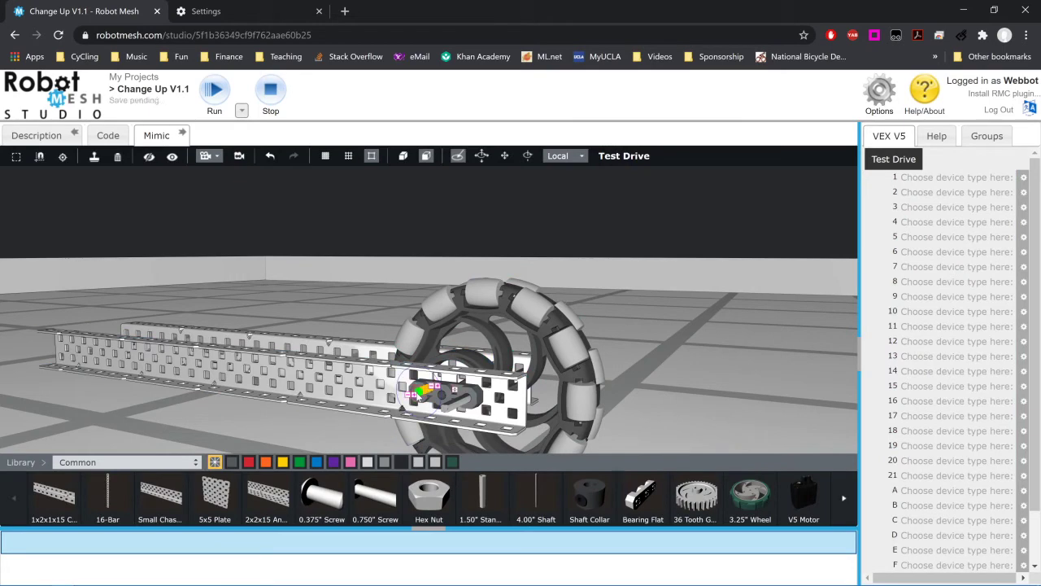
# - Shorten the bearing-side C-channel by one hole at the end opposite the wheel
pyautogui.moveTo(709, 280); pyautogui.dragTo(478, 297)
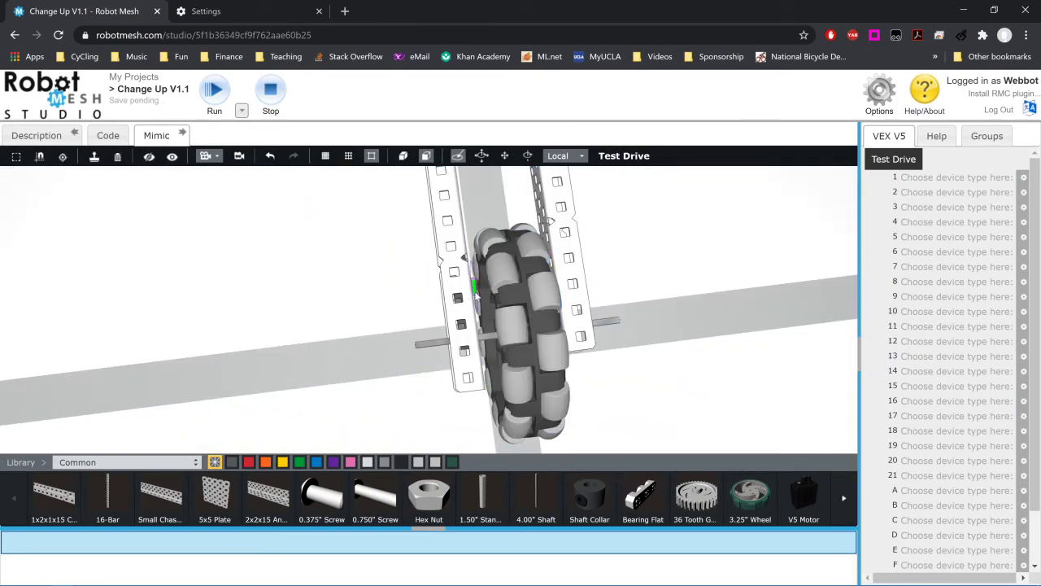
pyautogui.moveTo(756, 260); pyautogui.dragTo(659, 341)
pyautogui.moveTo(274, 410); pyautogui.dragTo(407, 297)
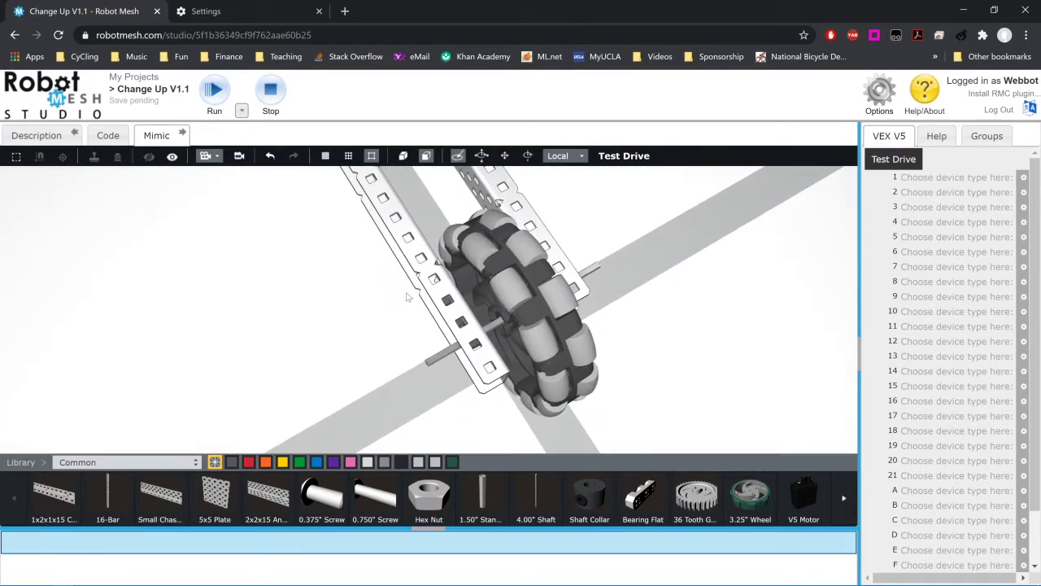
pyautogui.scroll(-5, 383, 260)
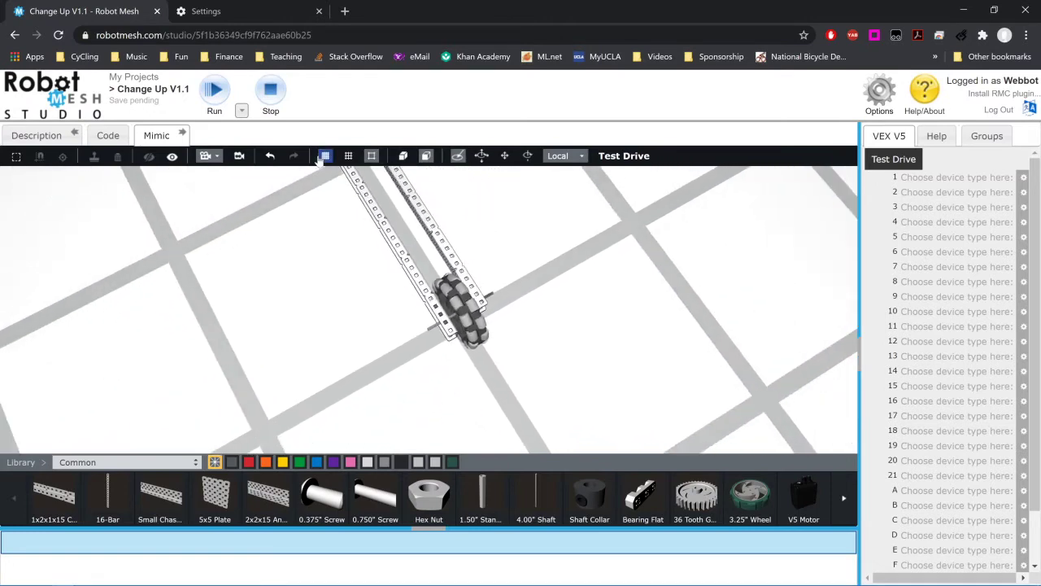
pyautogui.moveTo(374, 276); pyautogui.dragTo(356, 263)
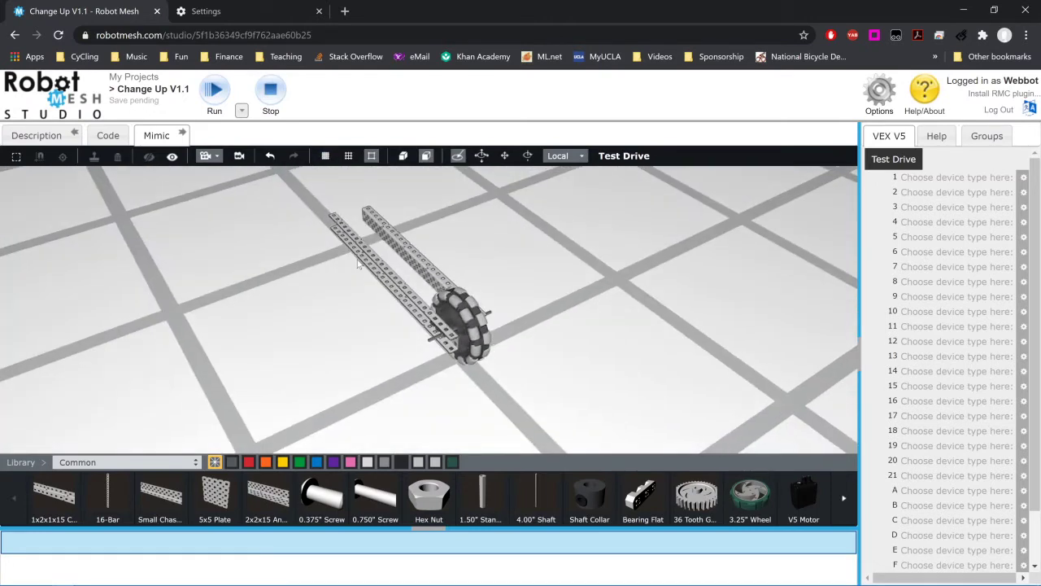
pyautogui.click(423, 302)
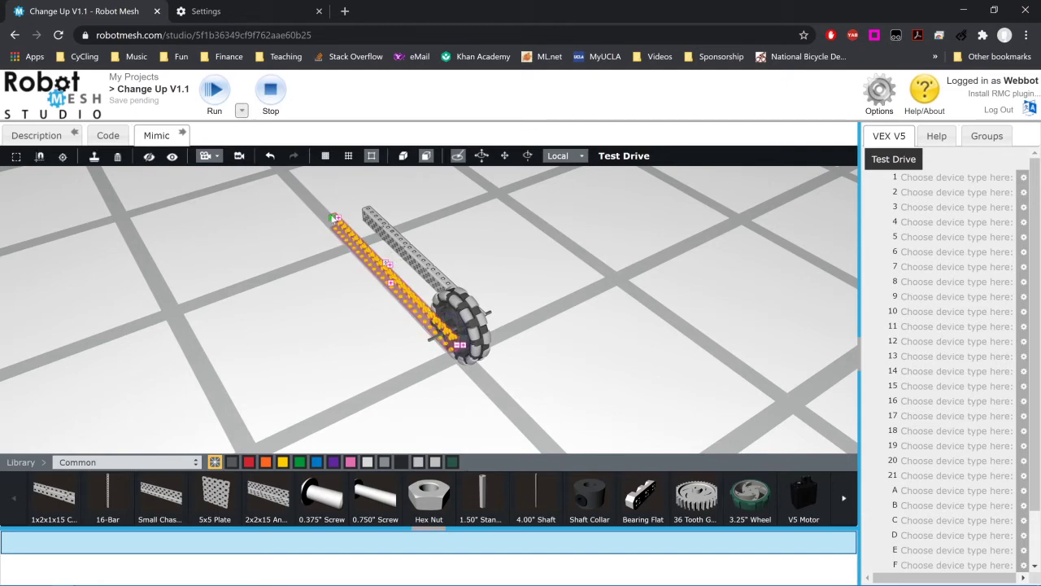
pyautogui.moveTo(334, 218); pyautogui.dragTo(334, 222)
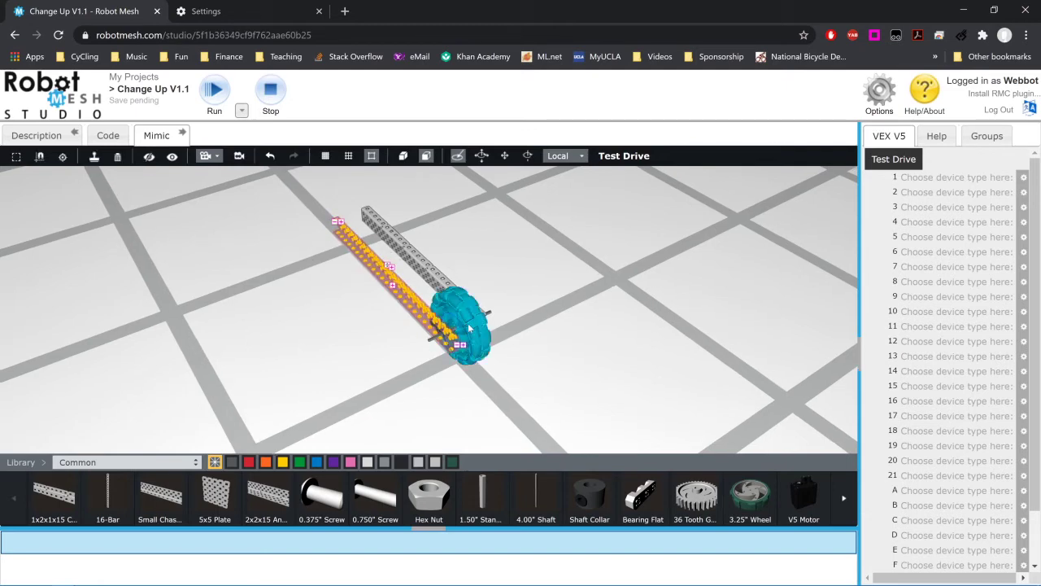
# - Examine the wheel and its shaft between the C-channels by selecting each of them in turn
pyautogui.scroll(5, 469, 327)
pyautogui.click(518, 332)
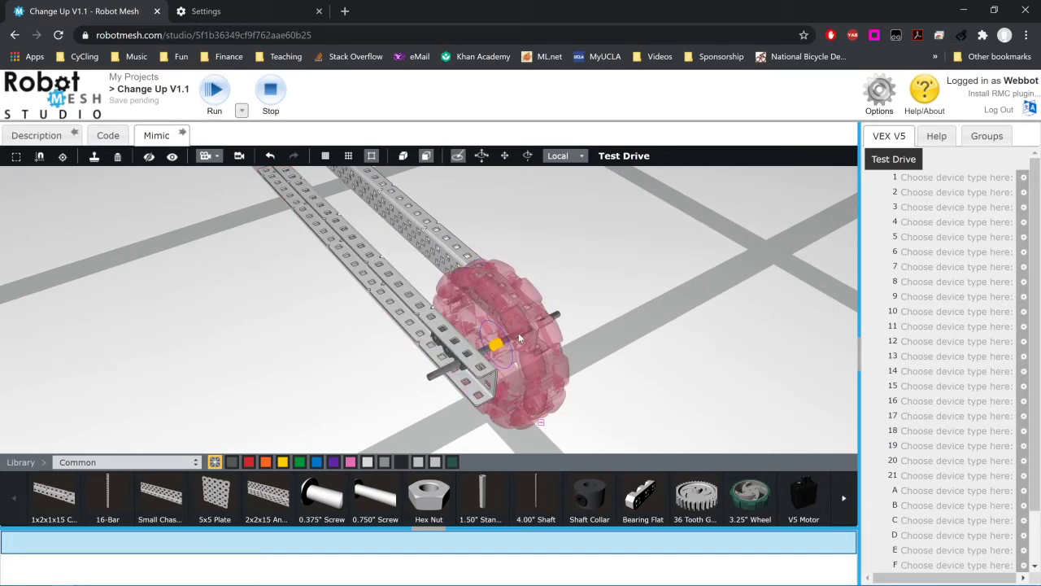
pyautogui.click(433, 373)
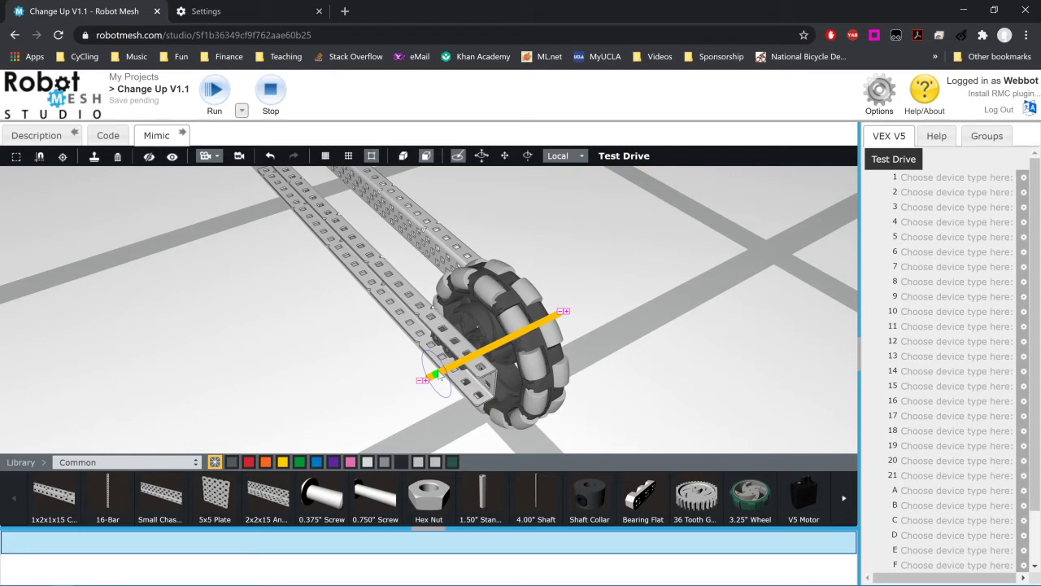
pyautogui.click(502, 308)
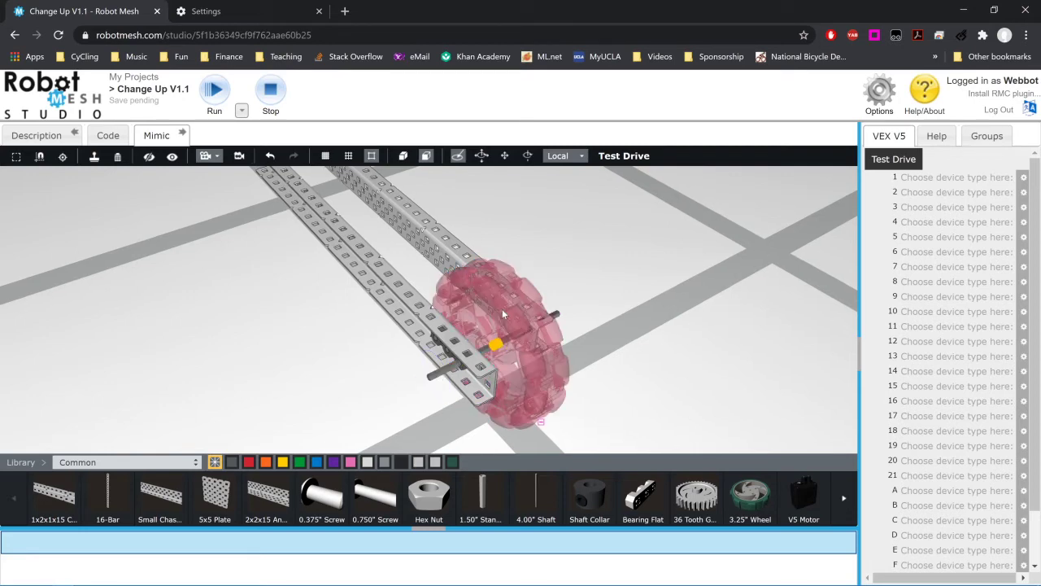
# - Duplicate the 3.25" wheel and offset the copy slightly from the original
pyautogui.click(93, 156)
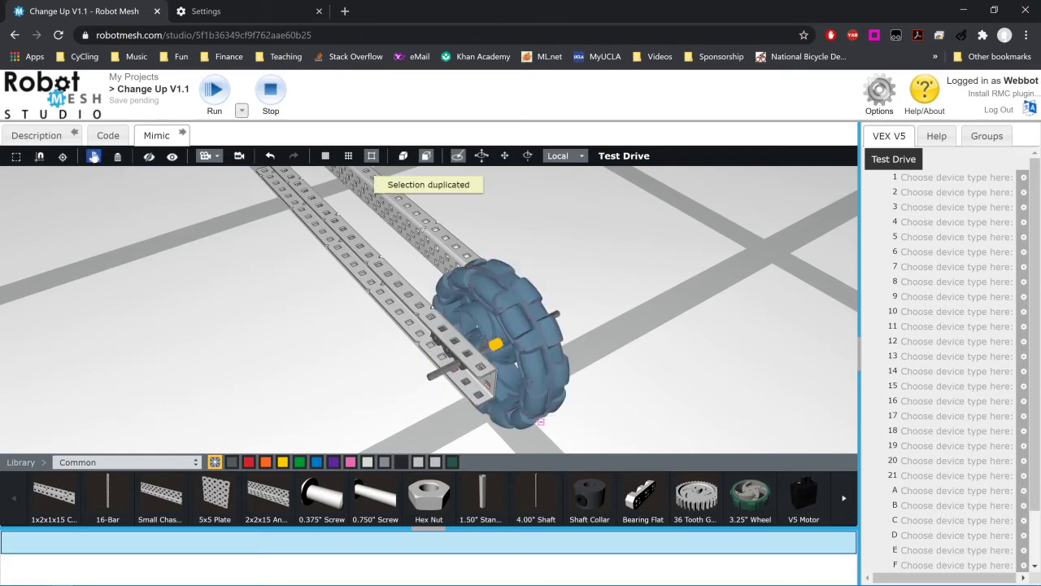
pyautogui.moveTo(218, 267); pyautogui.dragTo(146, 213)
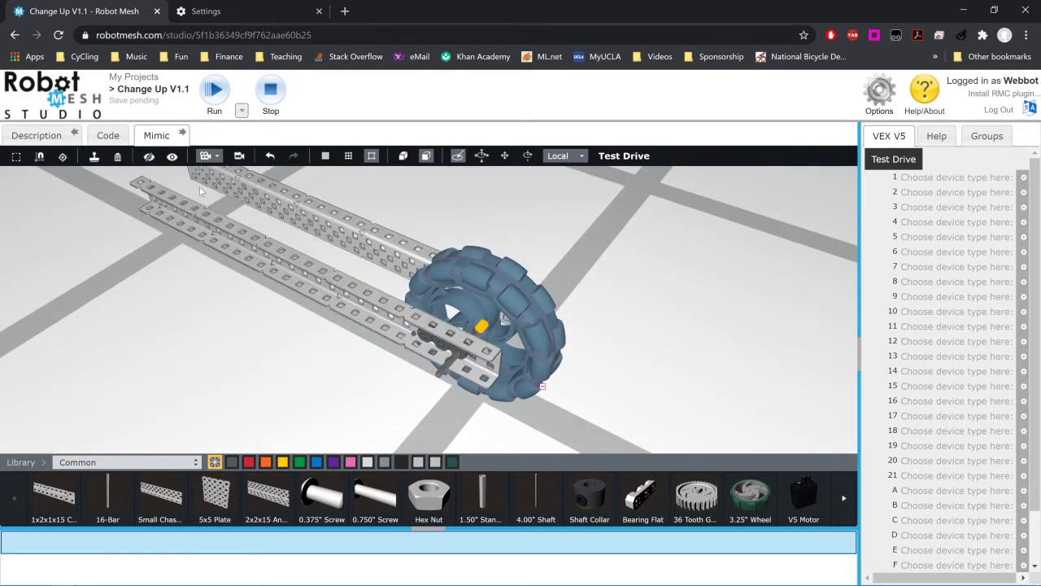
pyautogui.click(505, 318)
pyautogui.moveTo(481, 293); pyautogui.dragTo(451, 282)
pyautogui.click(452, 287)
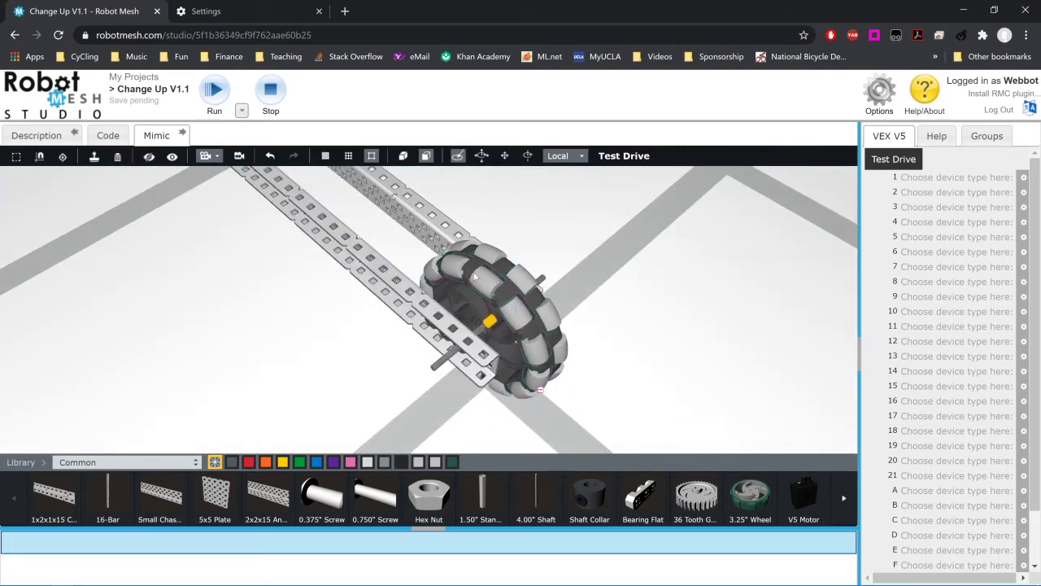
pyautogui.click(491, 324)
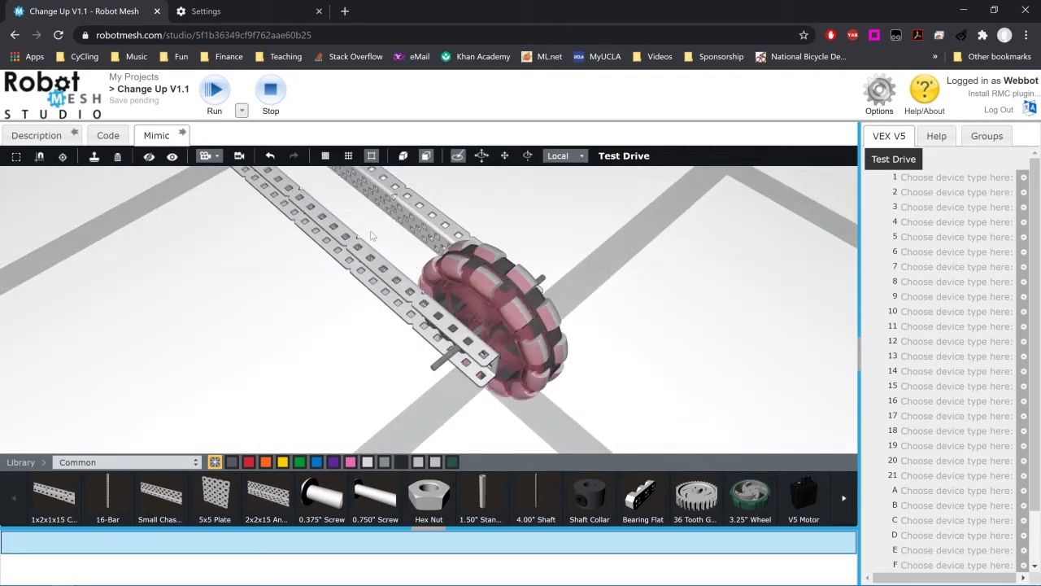
pyautogui.moveTo(462, 308); pyautogui.dragTo(499, 323)
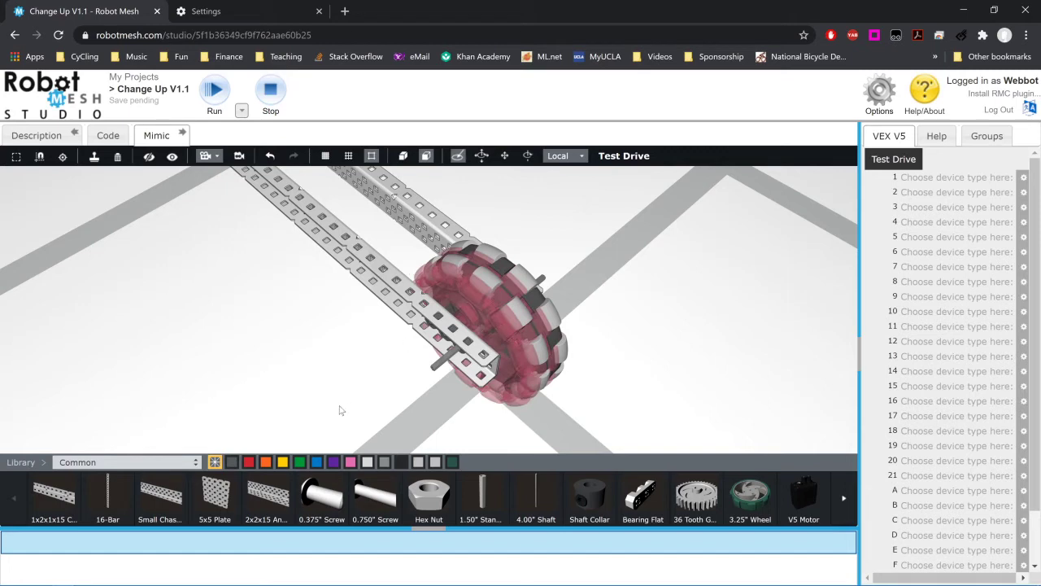
# - Move the duplicated wheel along the C-channels to their opposite end, near the last holes
pyautogui.click(505, 156)
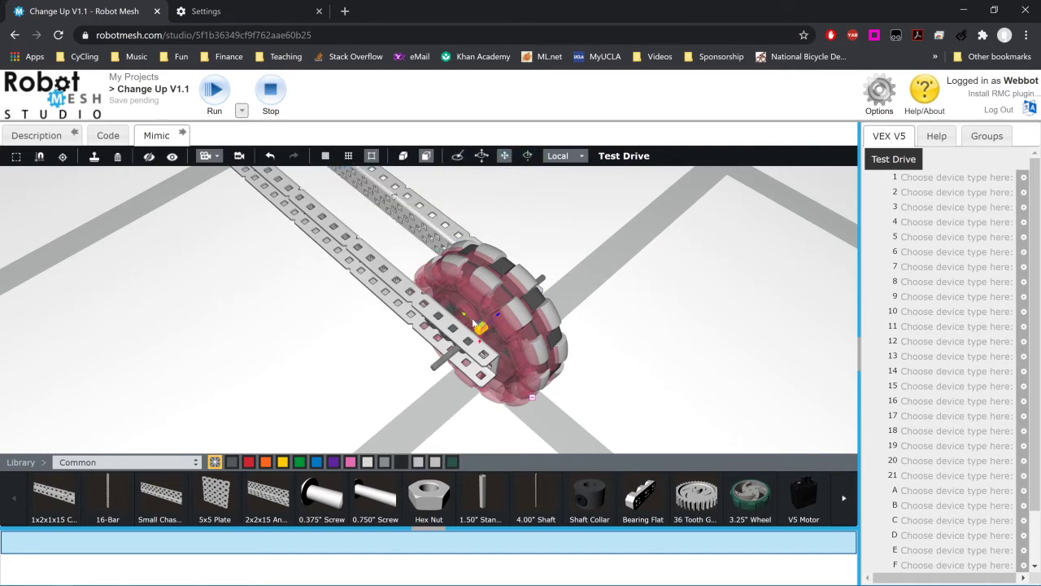
pyautogui.moveTo(475, 323); pyautogui.dragTo(220, 276)
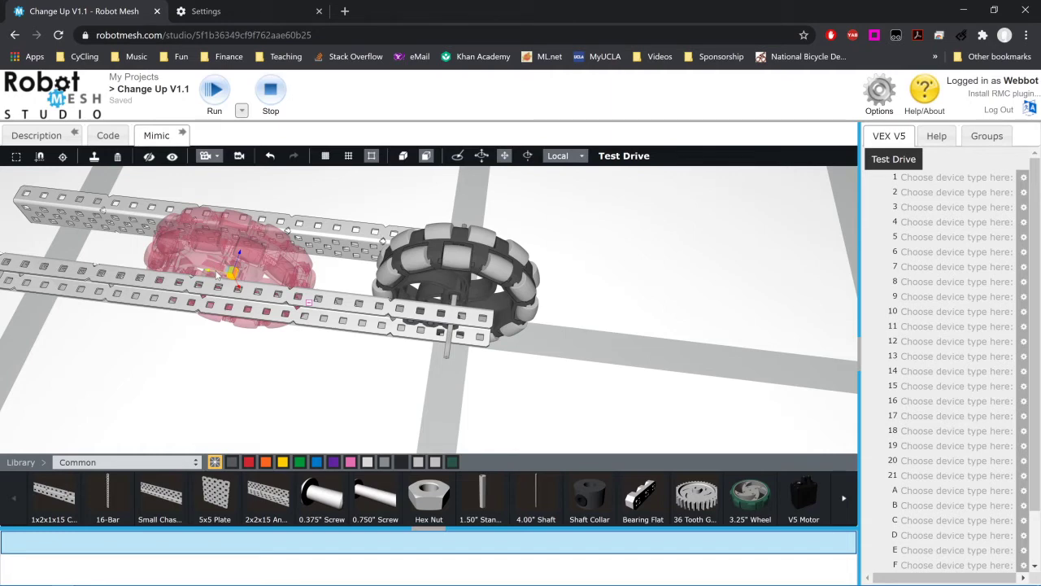
pyautogui.moveTo(217, 275); pyautogui.dragTo(23, 252)
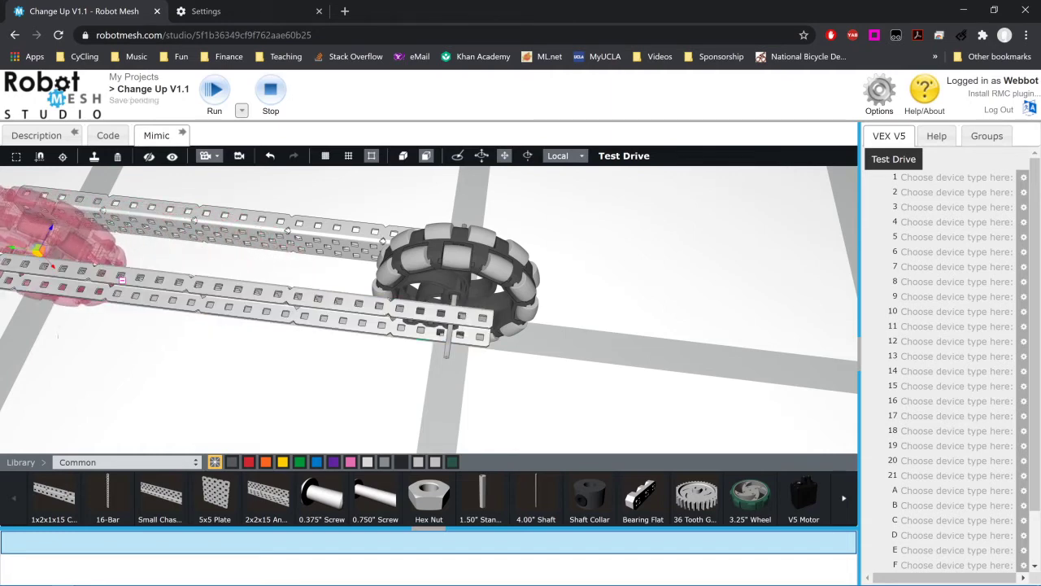
pyautogui.moveTo(58, 334); pyautogui.dragTo(525, 423, button='right')
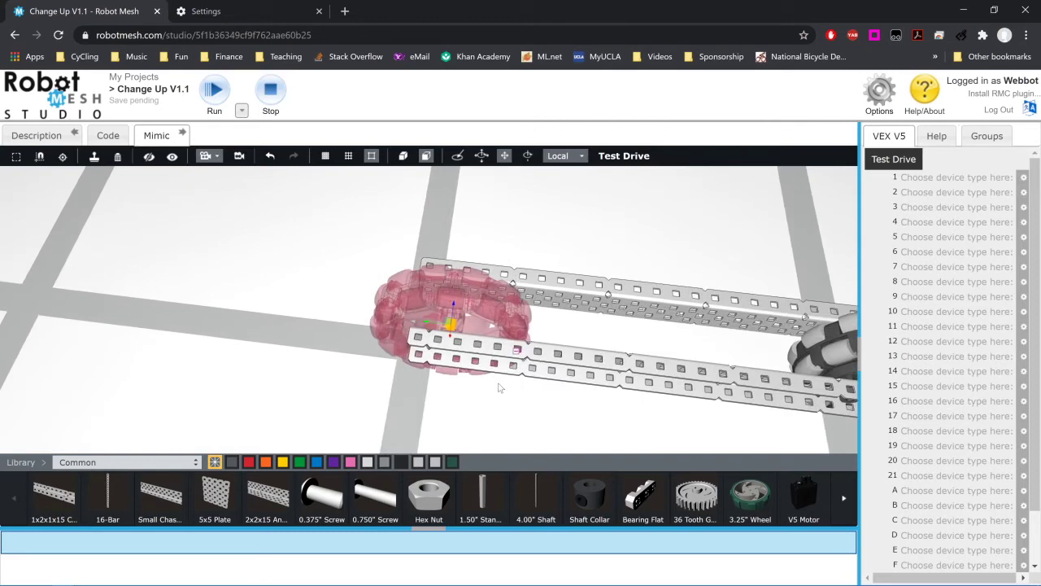
pyautogui.moveTo(461, 395); pyautogui.dragTo(476, 404)
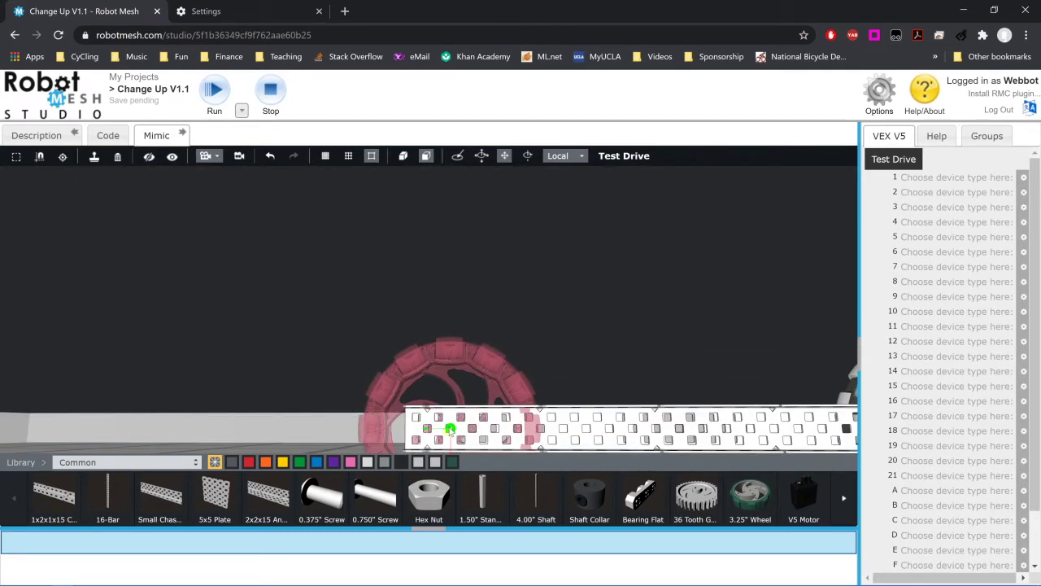
pyautogui.click(450, 429)
pyautogui.moveTo(443, 431); pyautogui.dragTo(424, 426)
pyautogui.moveTo(560, 367); pyautogui.dragTo(460, 404)
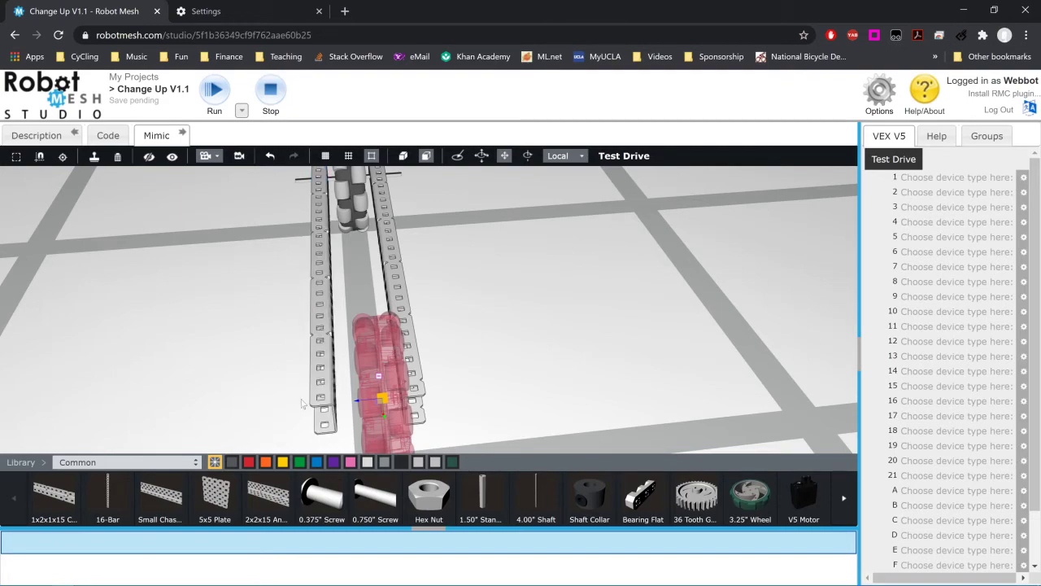
# - Deselect the wheel and enlarge the 3D view by shrinking the text area beneath the parts library
pyautogui.click(244, 425)
pyautogui.moveTo(244, 425); pyautogui.dragTo(380, 404)
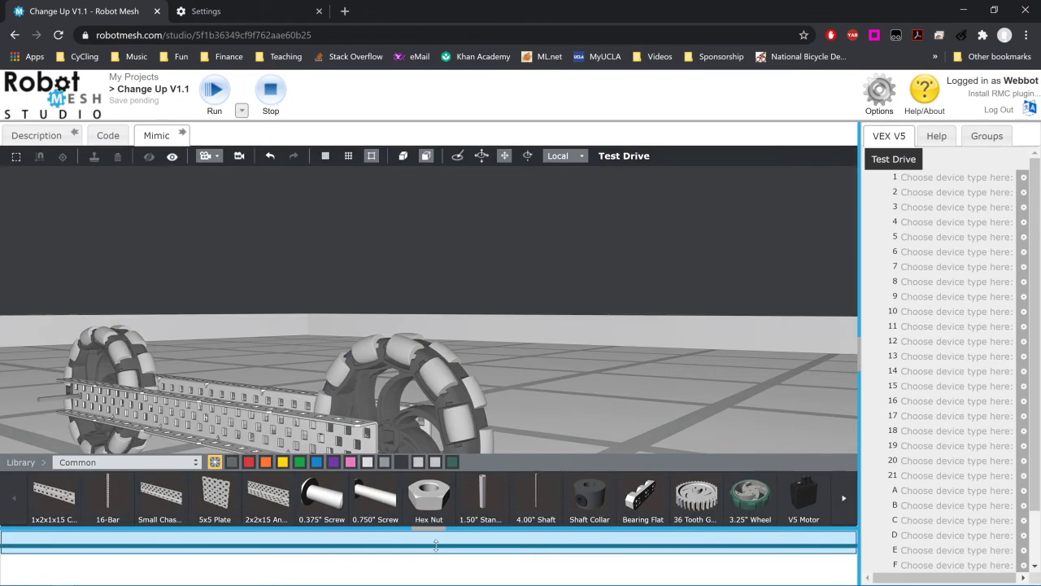
pyautogui.moveTo(436, 545); pyautogui.dragTo(436, 564)
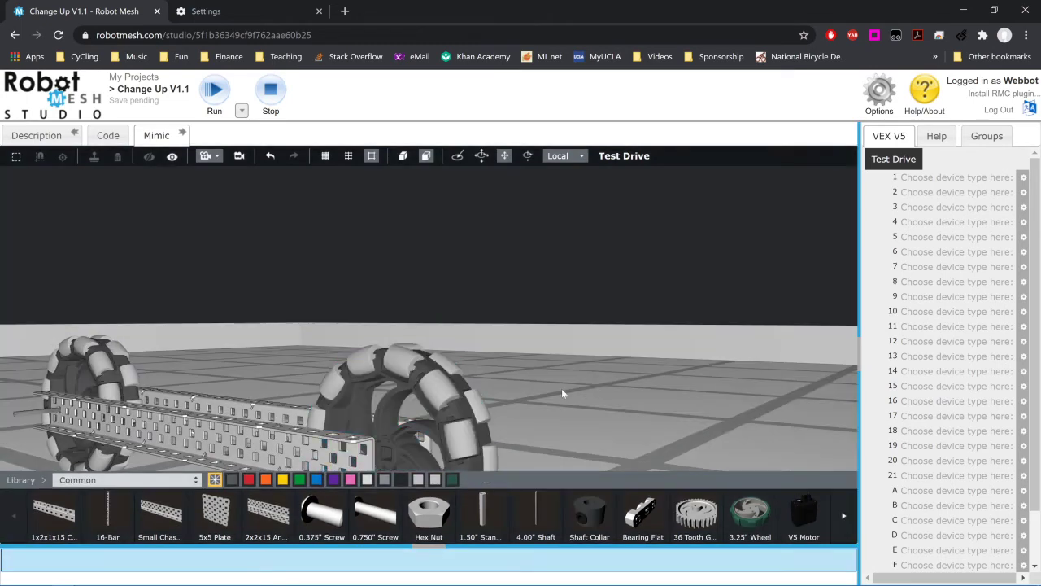
pyautogui.moveTo(505, 417); pyautogui.dragTo(472, 382)
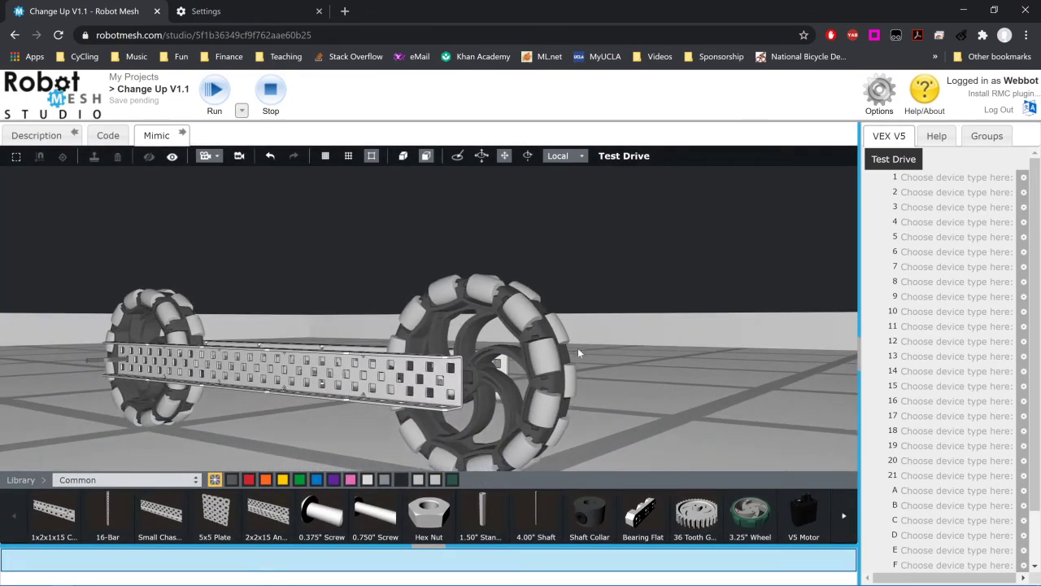
# - Add a 4.00" Shaft and fit it through the middle hole near the C-channel's end beside the duplicated wheel
pyautogui.click(439, 382)
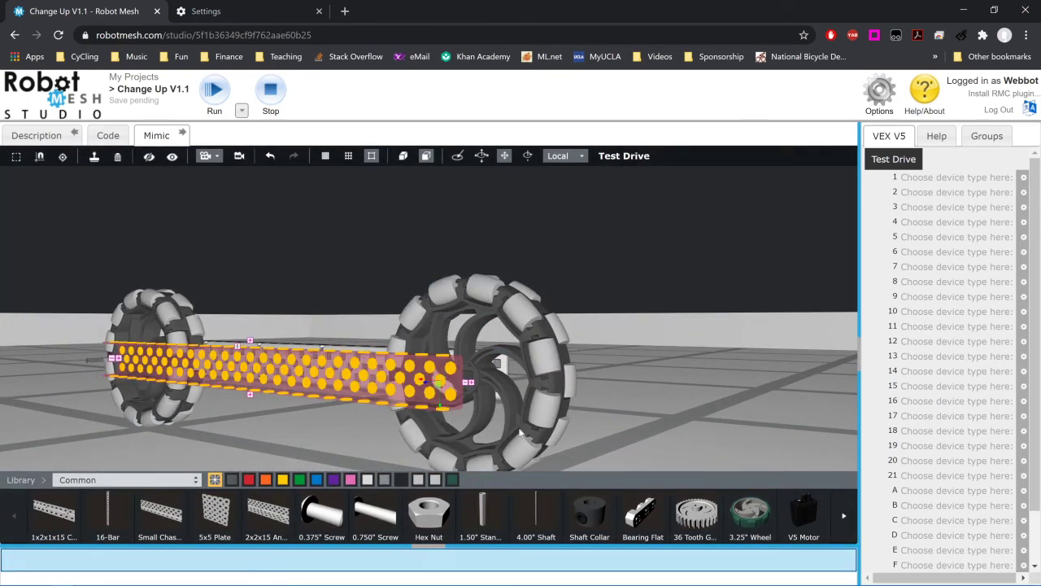
pyautogui.moveTo(536, 514); pyautogui.dragTo(439, 382)
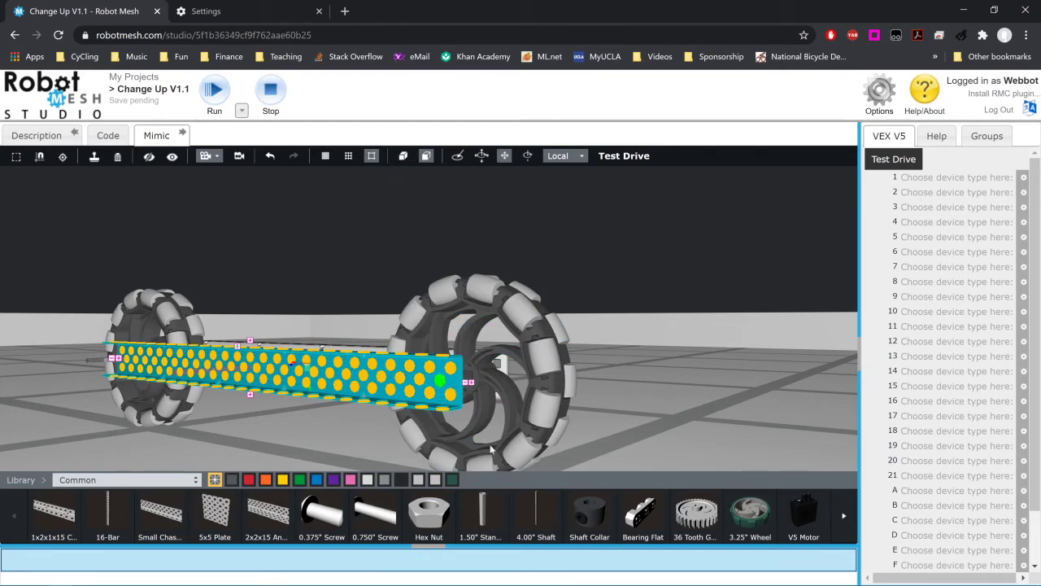
pyautogui.click(663, 393)
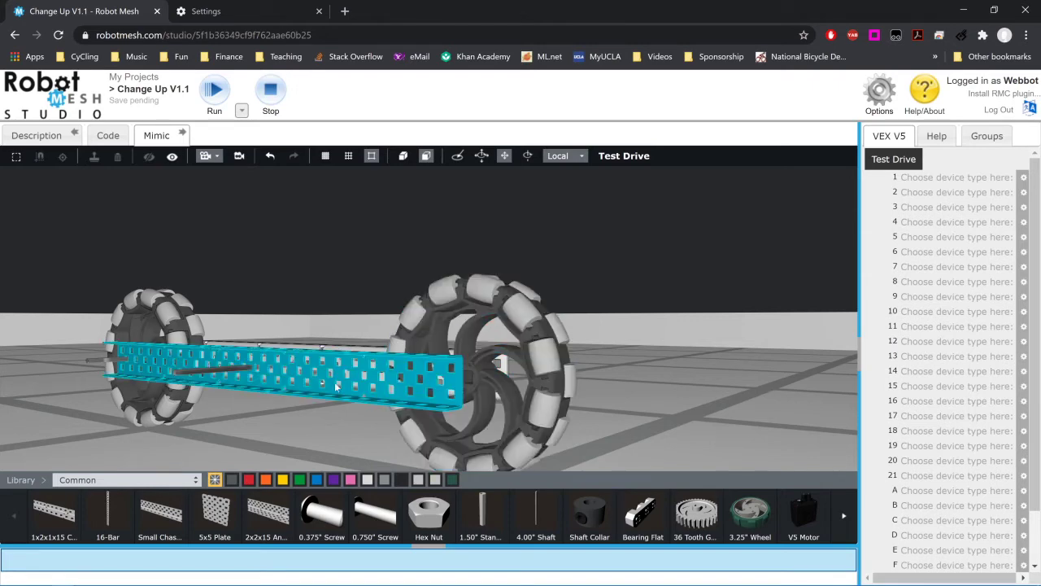
pyautogui.click(234, 366)
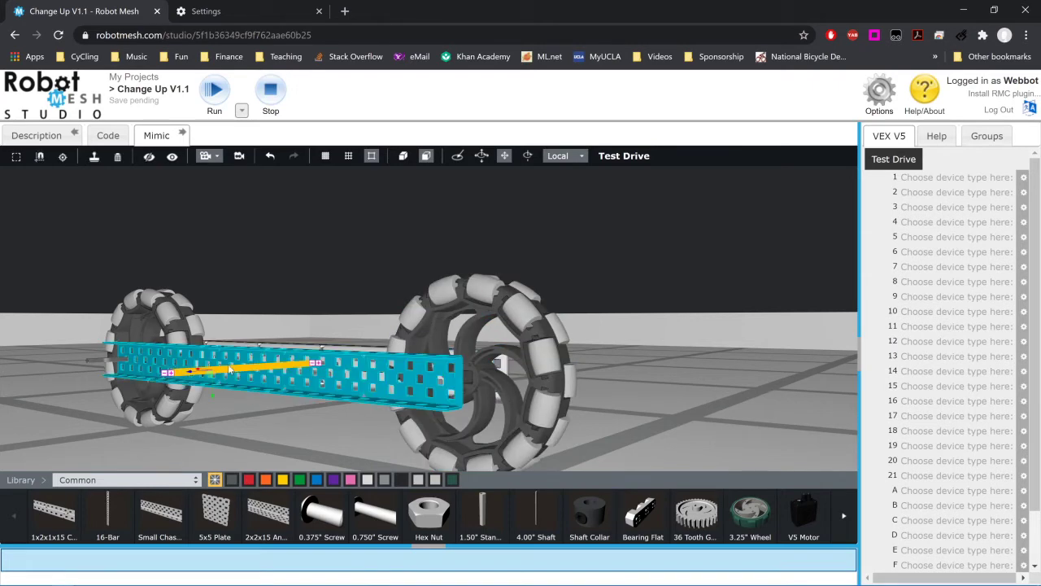
pyautogui.click(458, 155)
pyautogui.moveTo(232, 370); pyautogui.dragTo(444, 382)
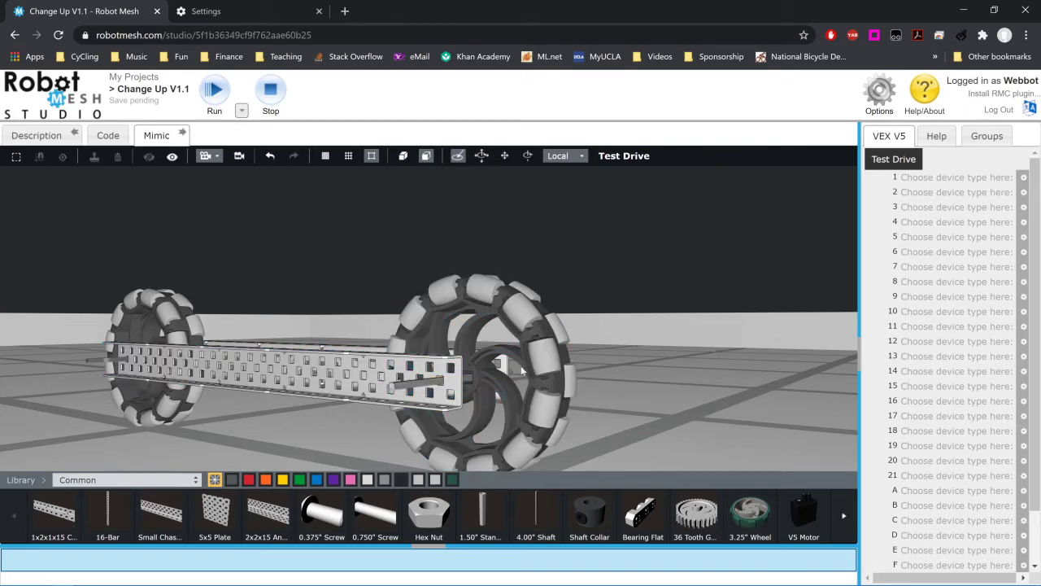
# - Mount the duplicated wheel on the new shaft and slide it between the two C-channels
pyautogui.click(476, 383)
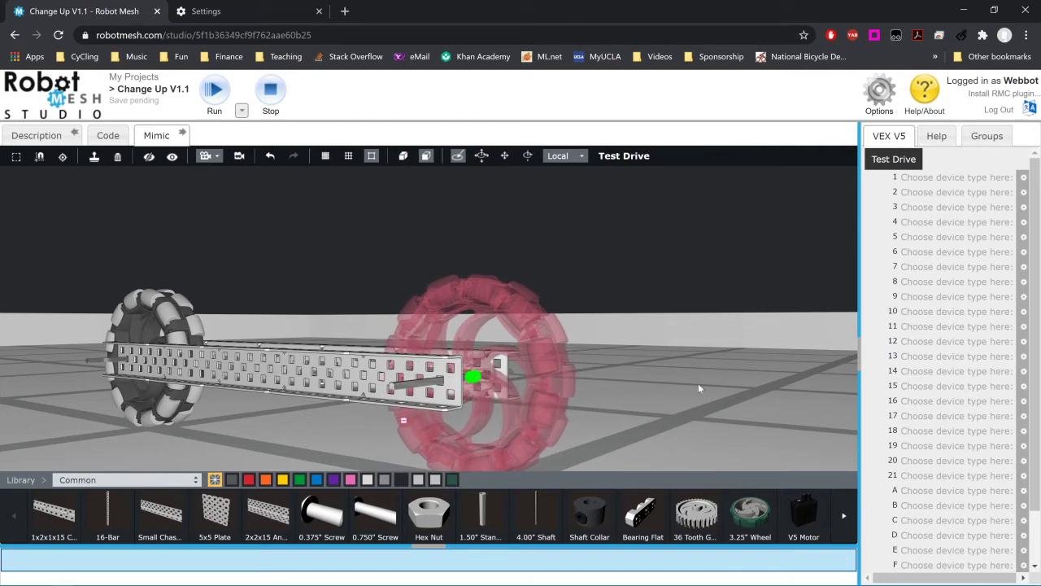
pyautogui.click(477, 374)
pyautogui.moveTo(476, 375); pyautogui.dragTo(574, 389)
pyautogui.click(453, 412)
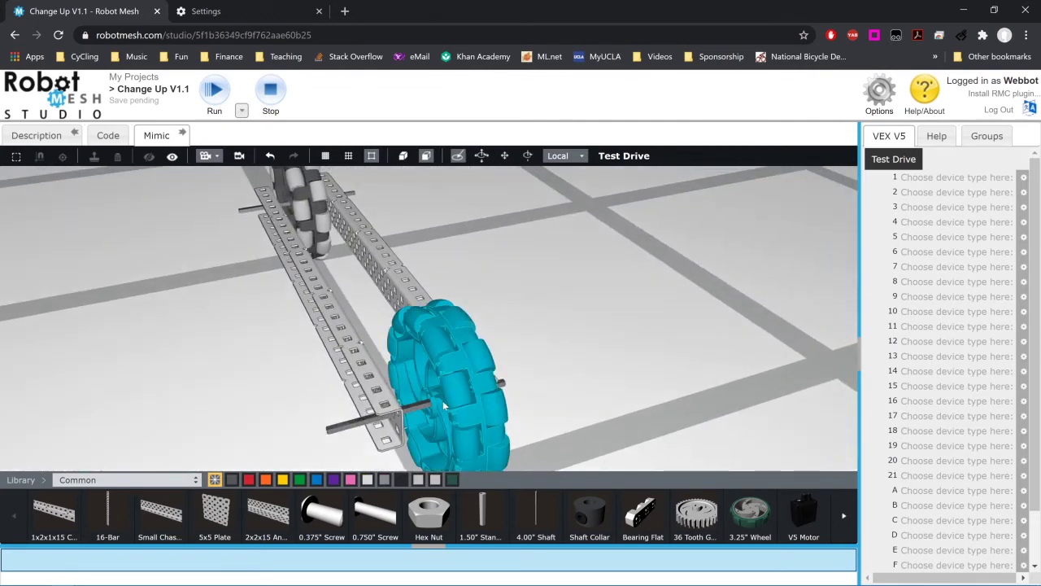
pyautogui.click(443, 404)
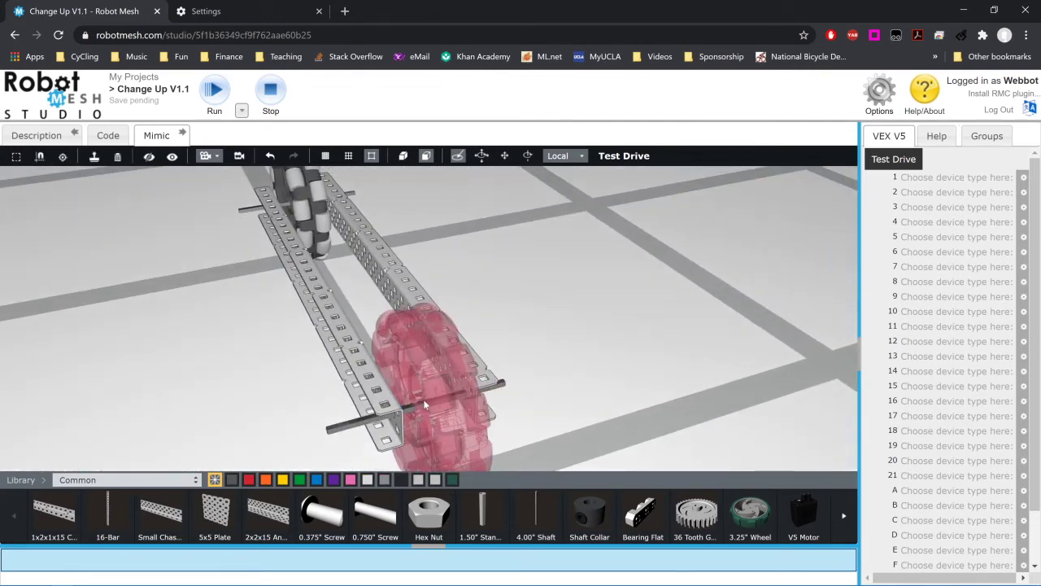
# - Test drive the two-wheel assembly and stop the simulation
pyautogui.moveTo(616, 361); pyautogui.dragTo(466, 351)
pyautogui.click(466, 351)
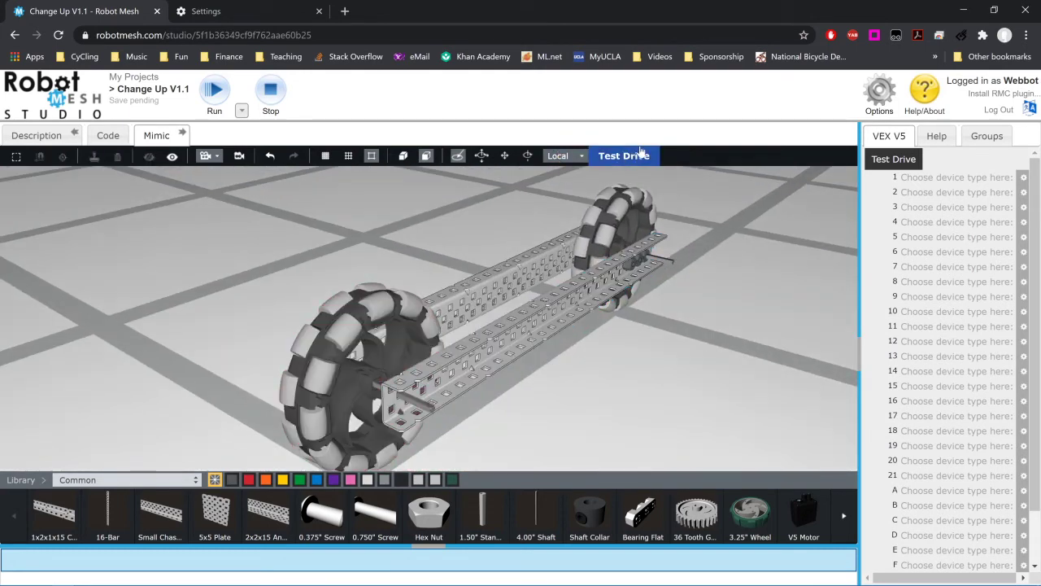
pyautogui.click(640, 155)
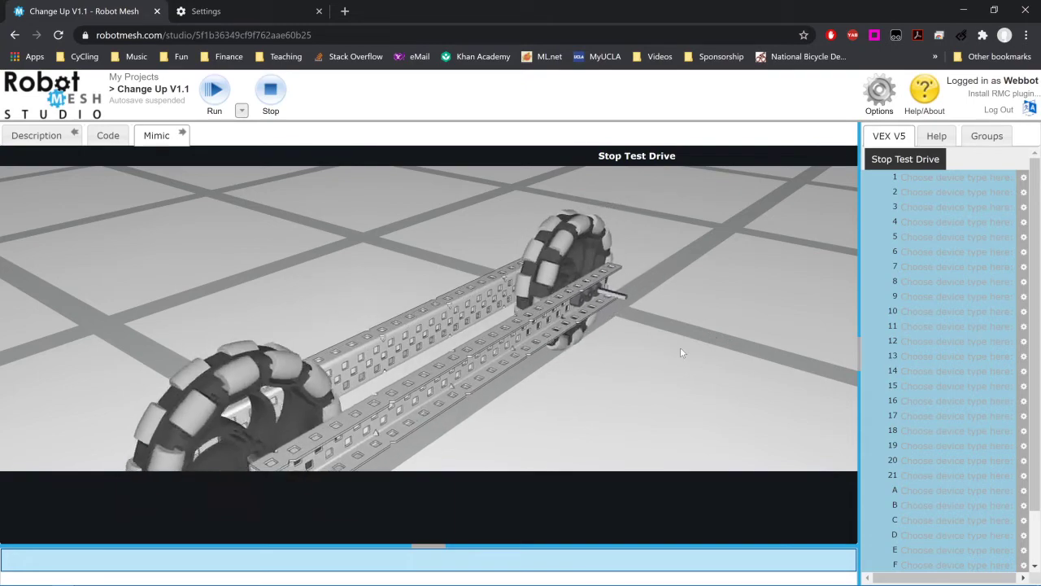
pyautogui.click(636, 157)
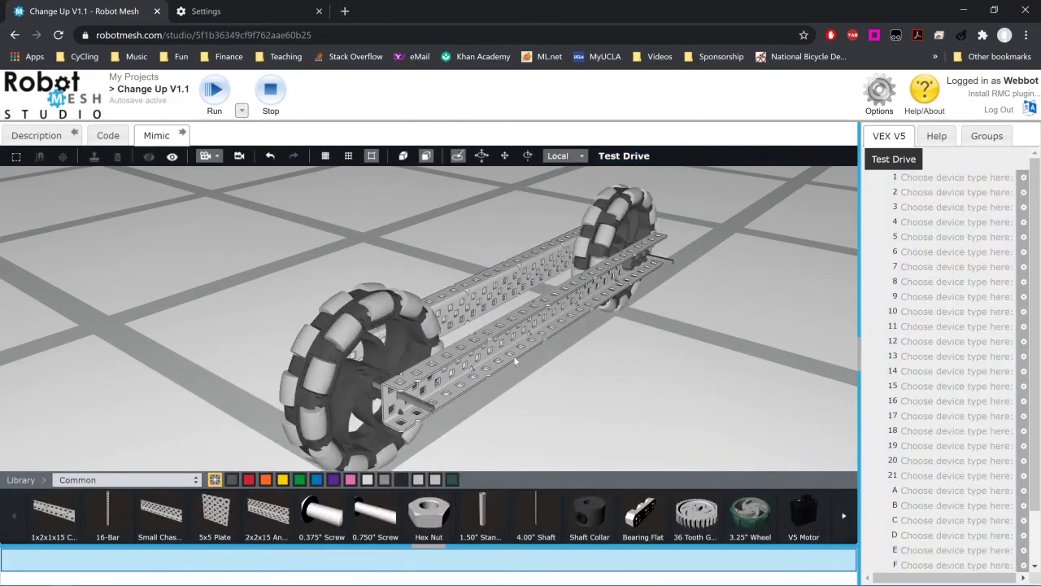
# - Add a V5 Motor and attach it to the outer face of the C-channel at the duplicated wheel's shaft
pyautogui.moveTo(171, 303); pyautogui.dragTo(383, 294)
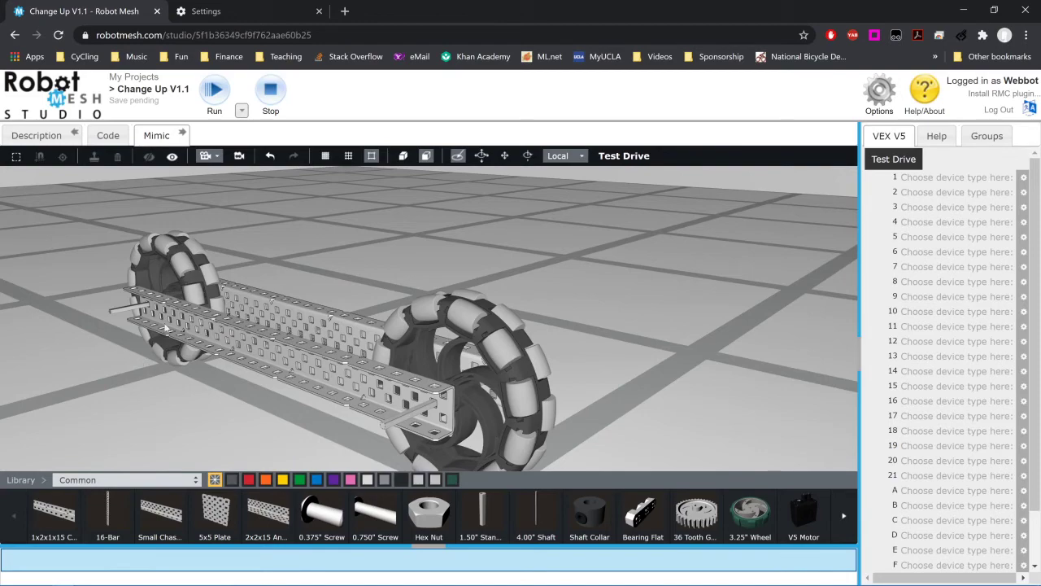
pyautogui.moveTo(144, 363); pyautogui.dragTo(174, 379)
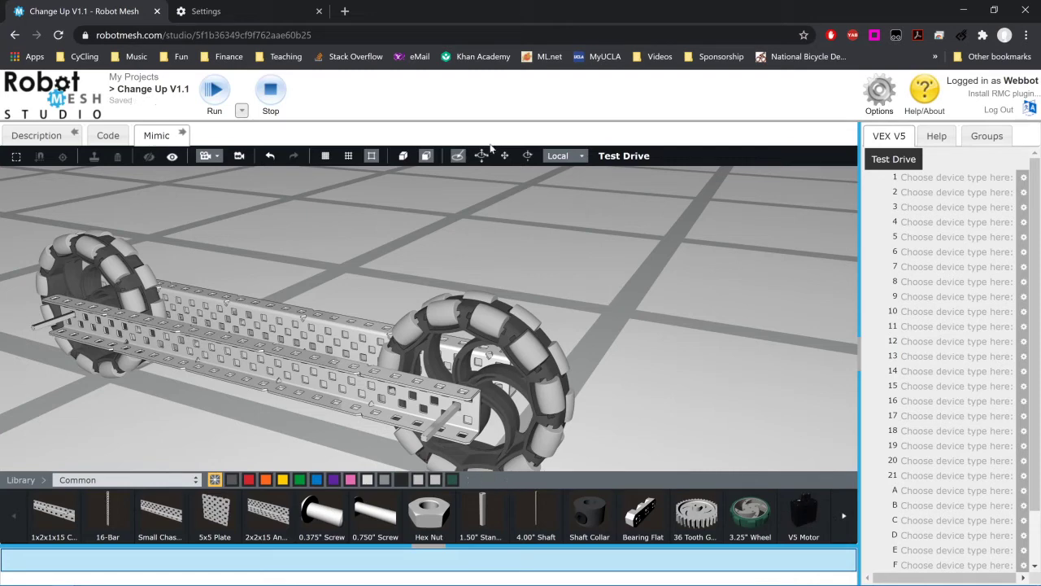
pyautogui.click(452, 159)
pyautogui.moveTo(803, 512); pyautogui.dragTo(556, 472)
pyautogui.moveTo(463, 440); pyautogui.dragTo(505, 414)
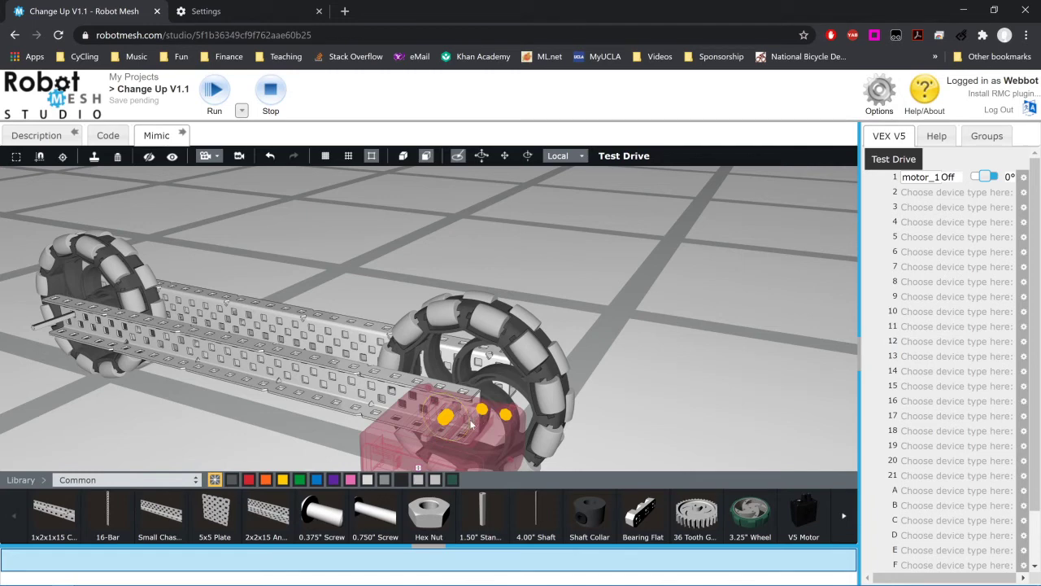
pyautogui.moveTo(467, 410); pyautogui.dragTo(384, 401)
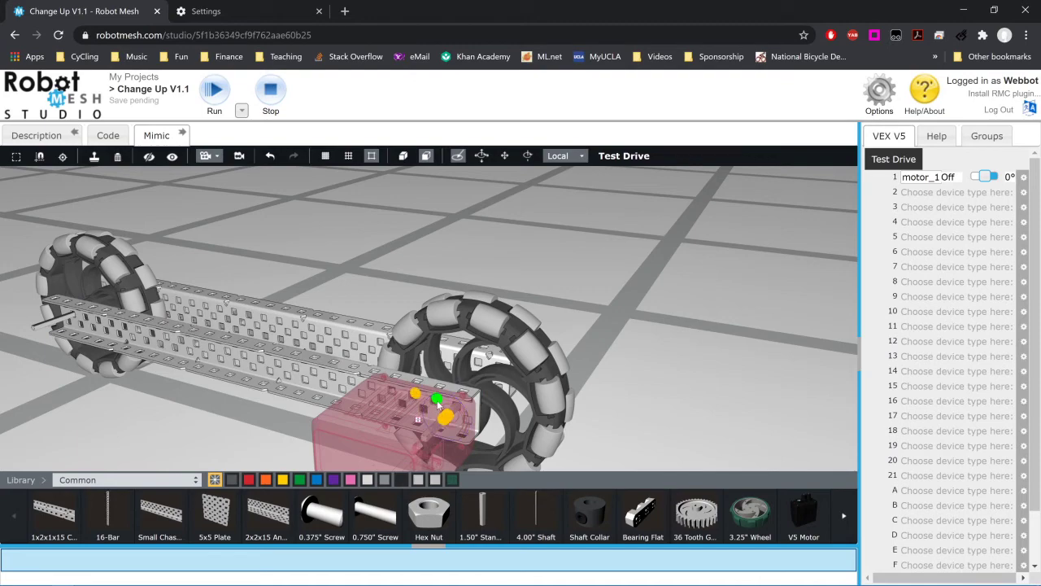
pyautogui.moveTo(437, 407); pyautogui.dragTo(376, 413, button='right')
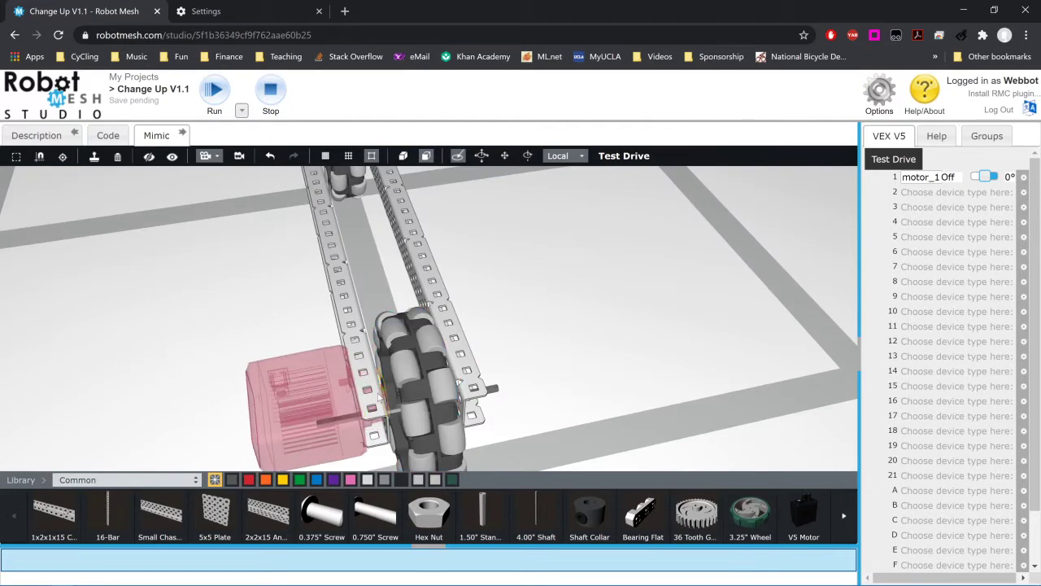
# - Hide the wheel beside the motor to expose the shaft and the motor's mounting holes
pyautogui.click(271, 401)
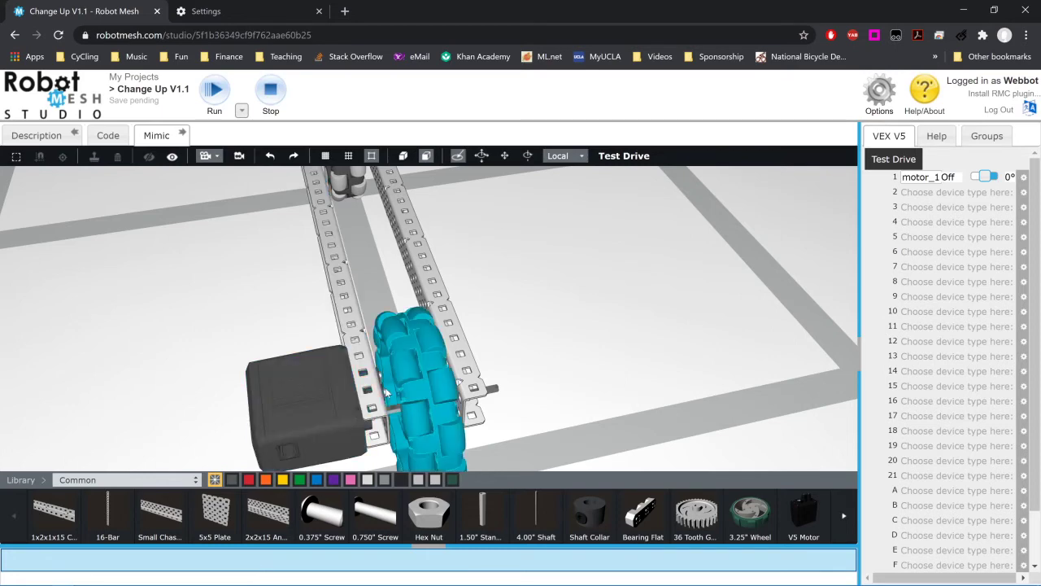
pyautogui.click(370, 397)
pyautogui.click(381, 387)
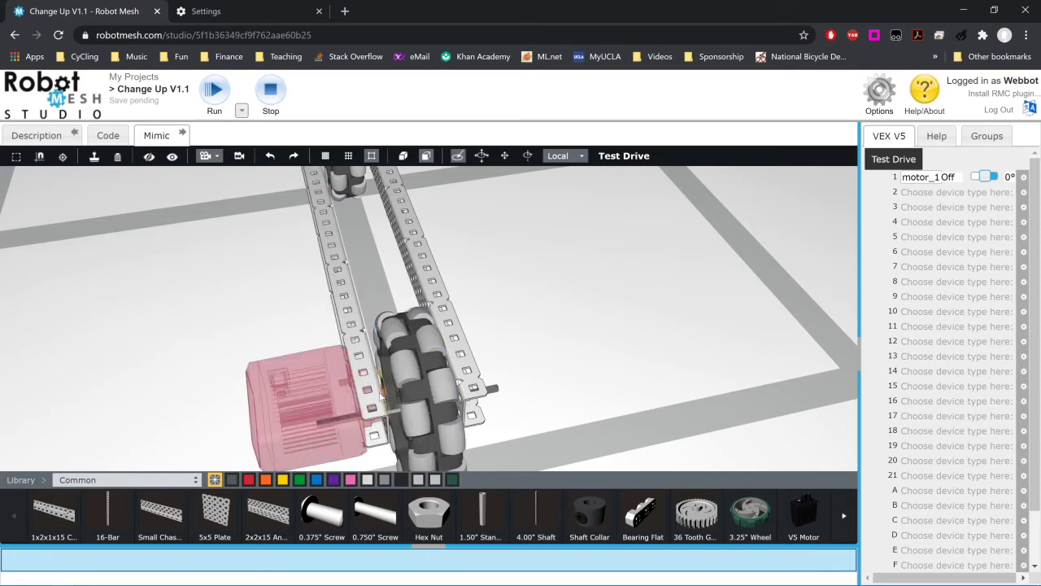
pyautogui.click(379, 388)
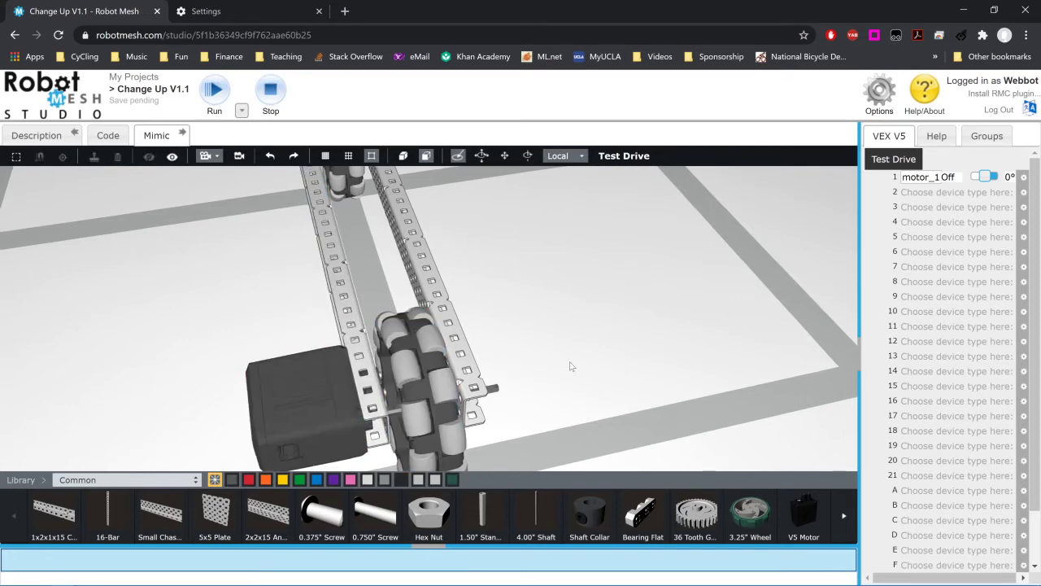
pyautogui.scroll(2, 569, 366)
pyautogui.click(389, 399)
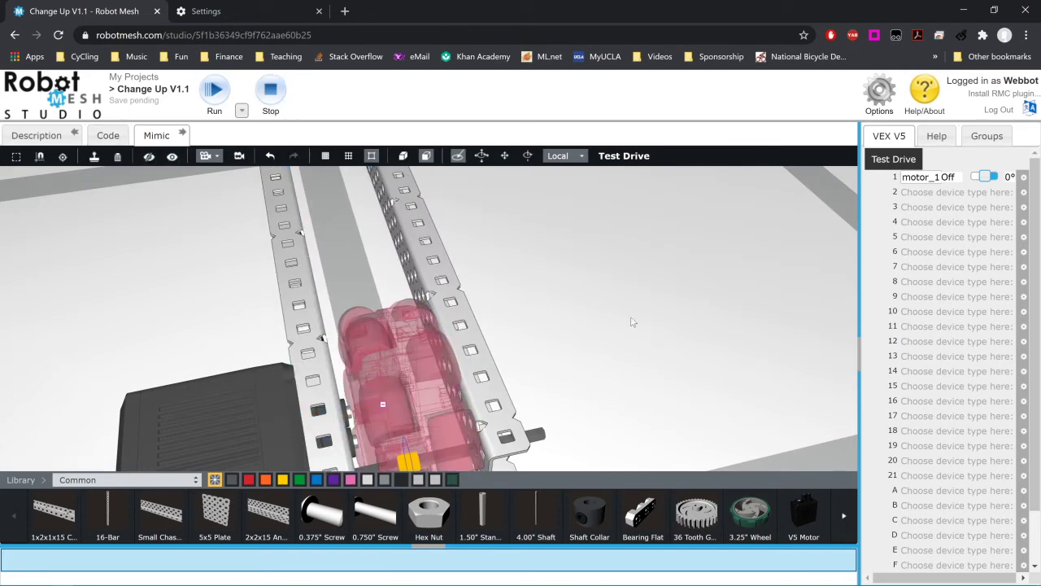
pyautogui.moveTo(633, 322); pyautogui.dragTo(205, 246)
pyautogui.click(149, 156)
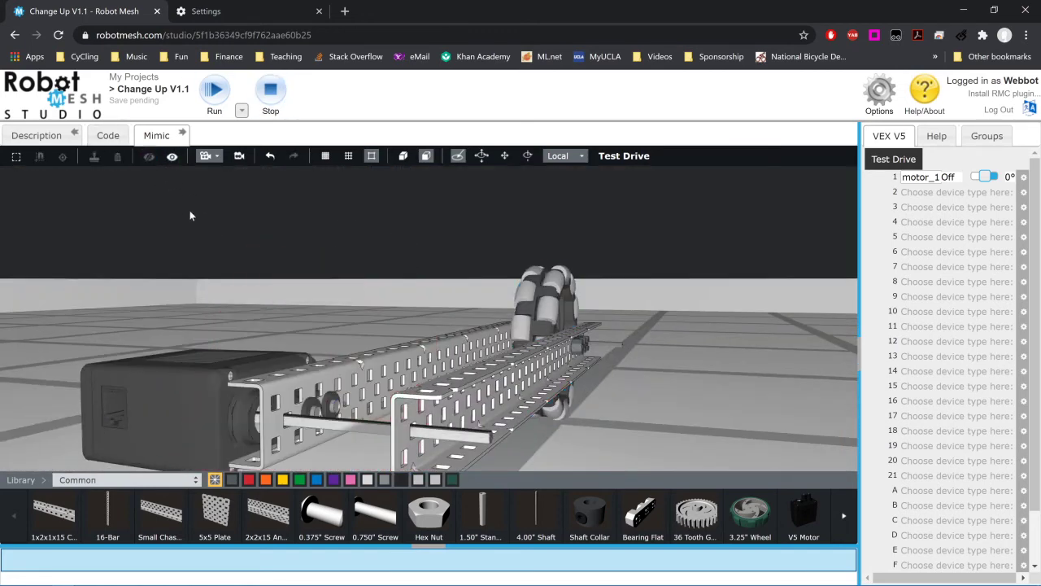
# - Fasten the V5 Motor to the C-channel with two 0.375" screws through its mounting holes beside the shaft
pyautogui.moveTo(317, 413); pyautogui.dragTo(343, 427)
pyautogui.click(315, 431)
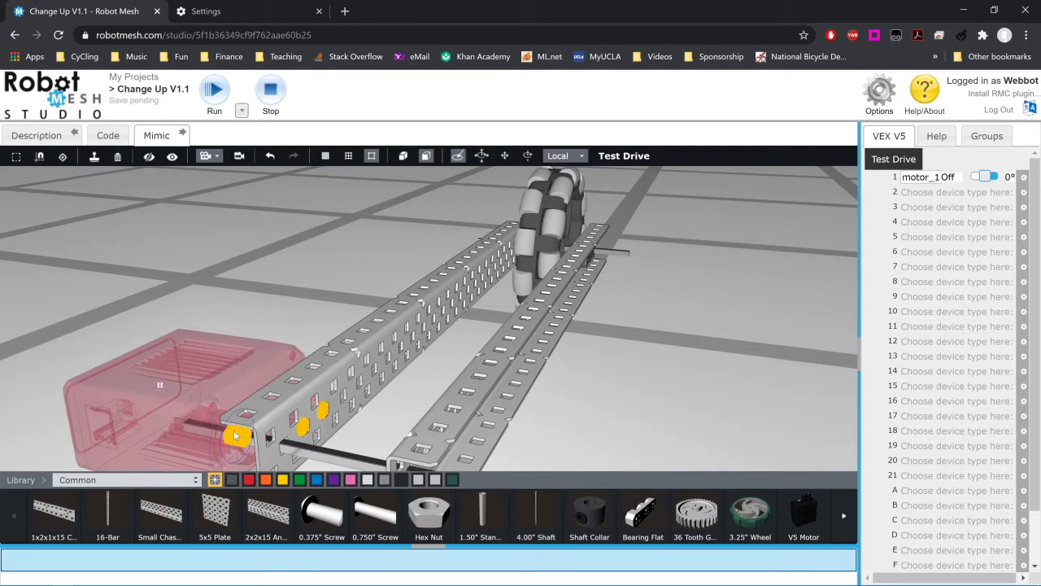
pyautogui.moveTo(45, 382); pyautogui.dragTo(211, 439)
pyautogui.moveTo(325, 270); pyautogui.dragTo(263, 428)
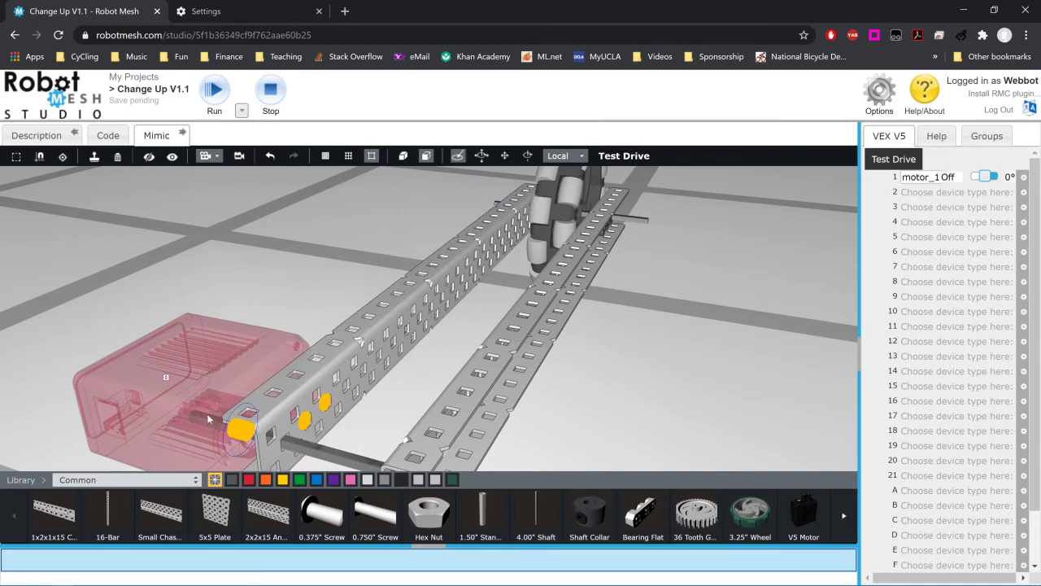
pyautogui.click(317, 456)
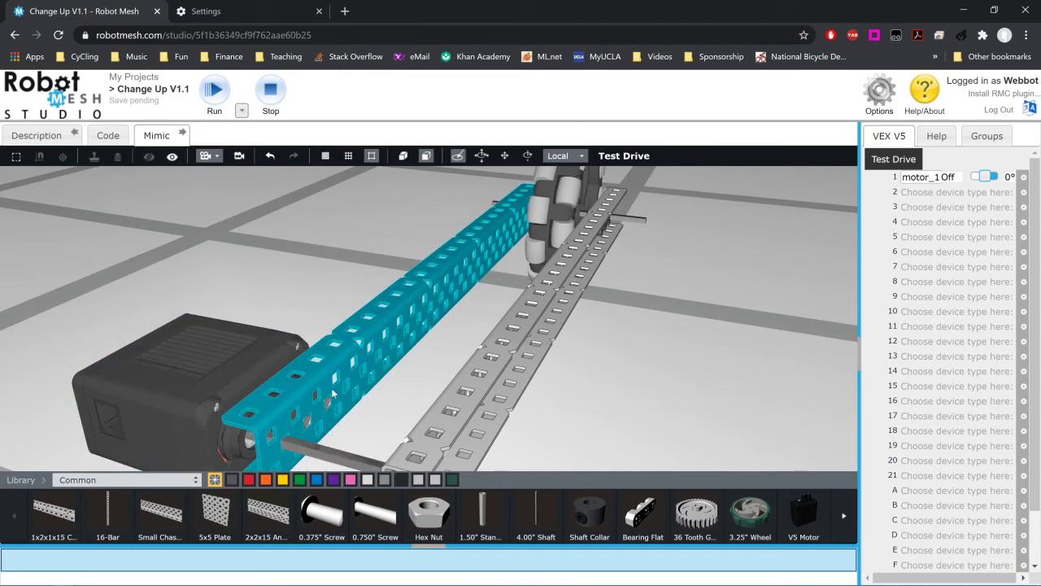
pyautogui.click(320, 514)
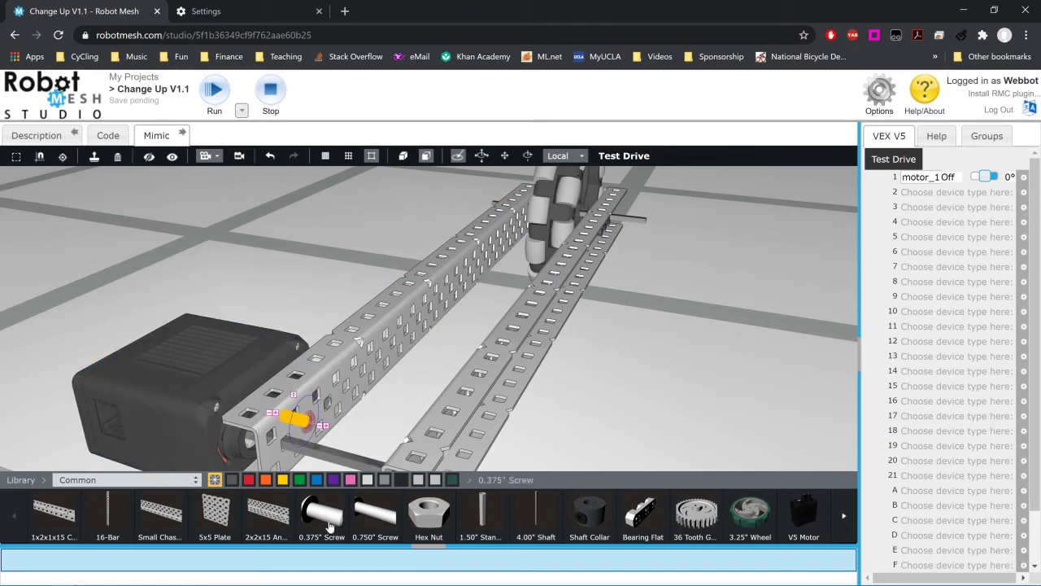
pyautogui.click(309, 419)
pyautogui.click(316, 398)
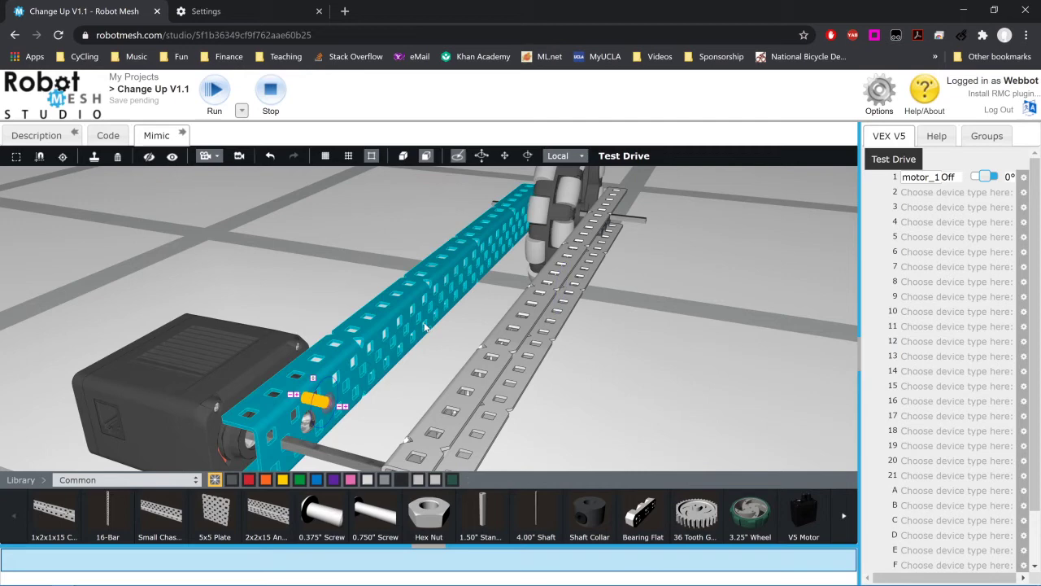
pyautogui.click(455, 158)
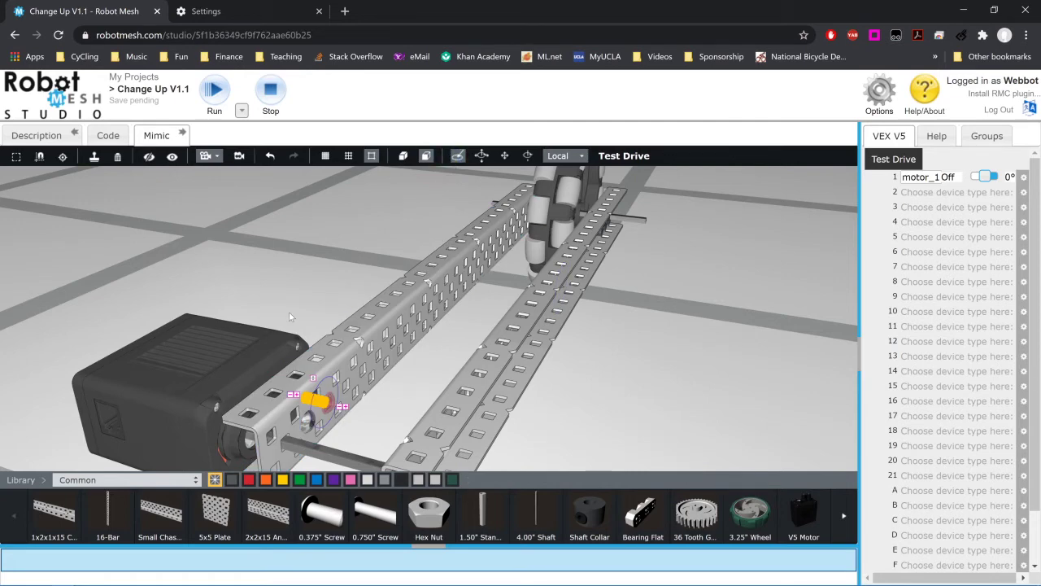
pyautogui.click(390, 407)
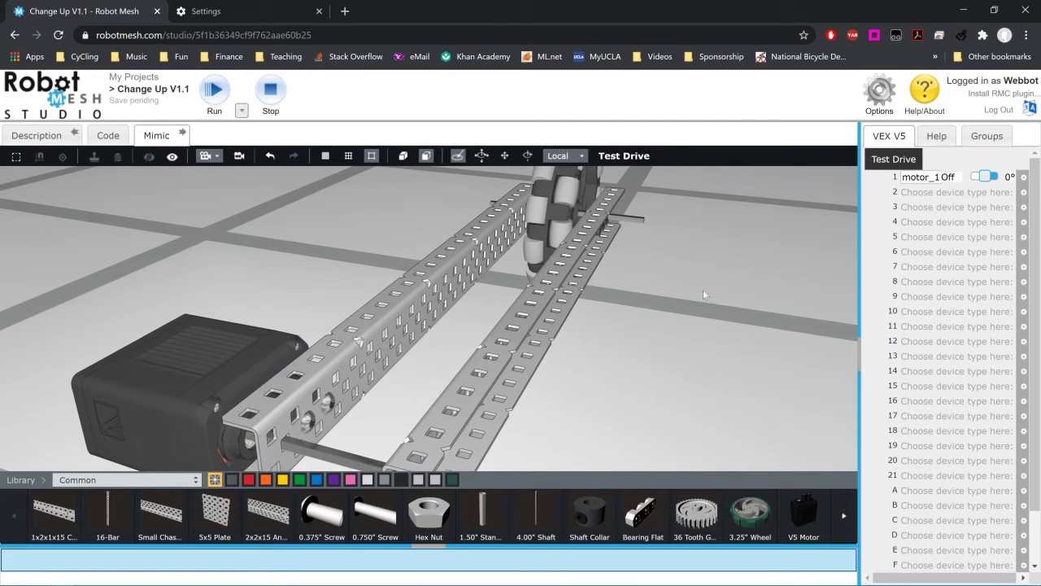
# - Hide the wheel at the far end and mount a second V5 Motor on the C-channel's outer face at that wheel's shaft
pyautogui.moveTo(445, 210); pyautogui.dragTo(478, 324)
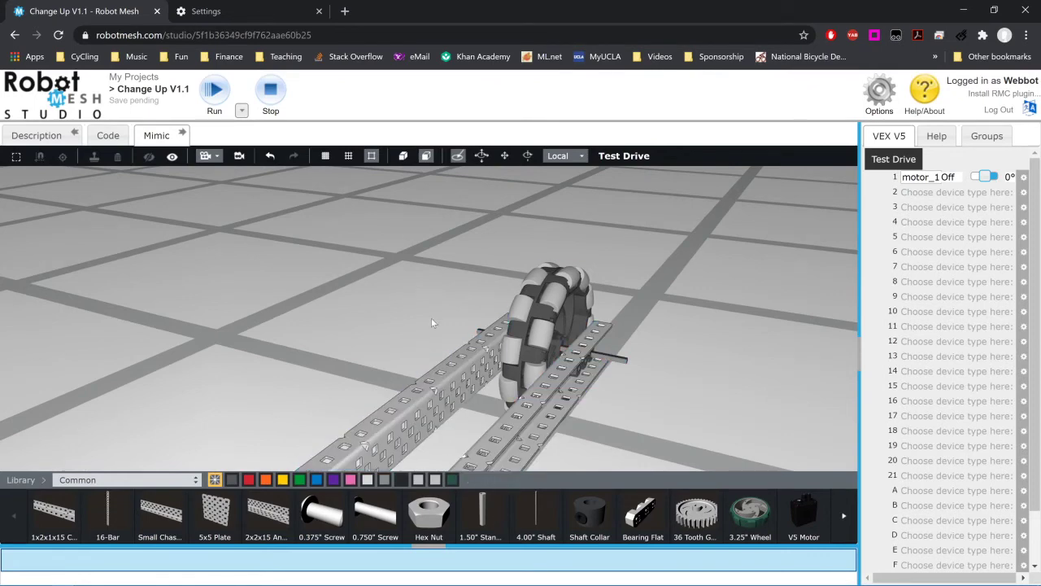
pyautogui.moveTo(499, 342); pyautogui.dragTo(445, 359)
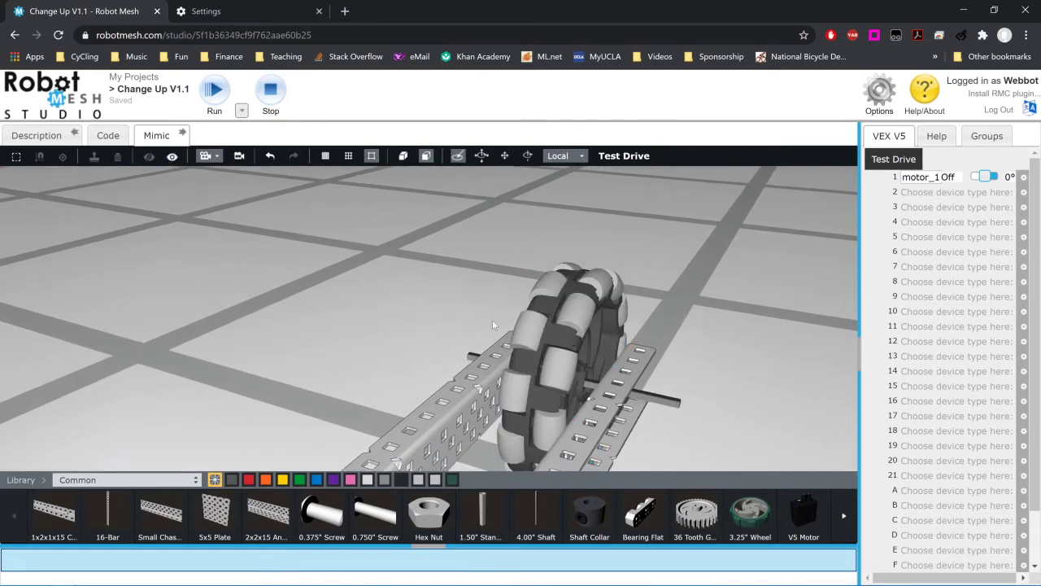
pyautogui.click(622, 344)
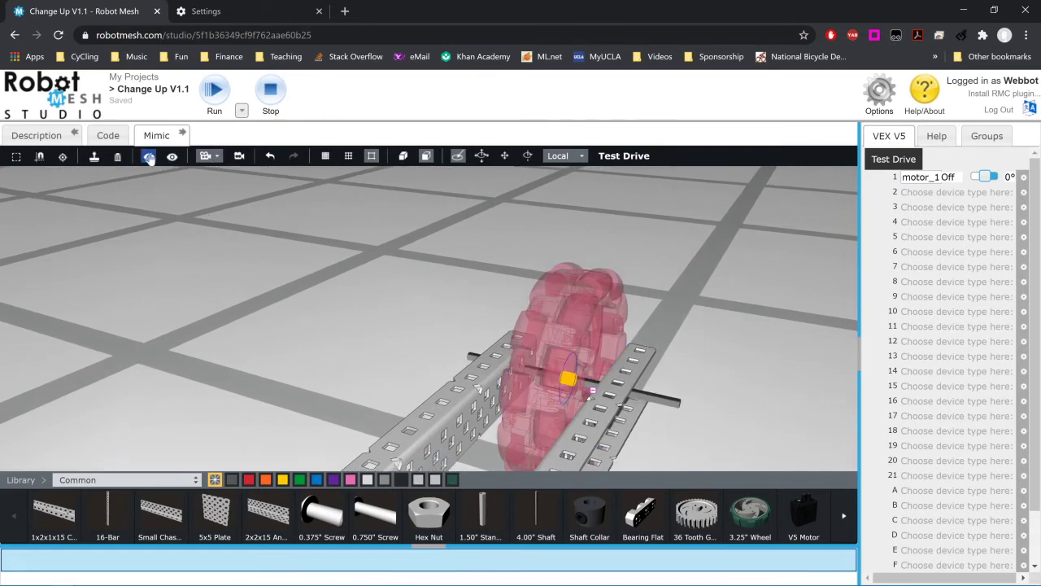
pyautogui.click(148, 155)
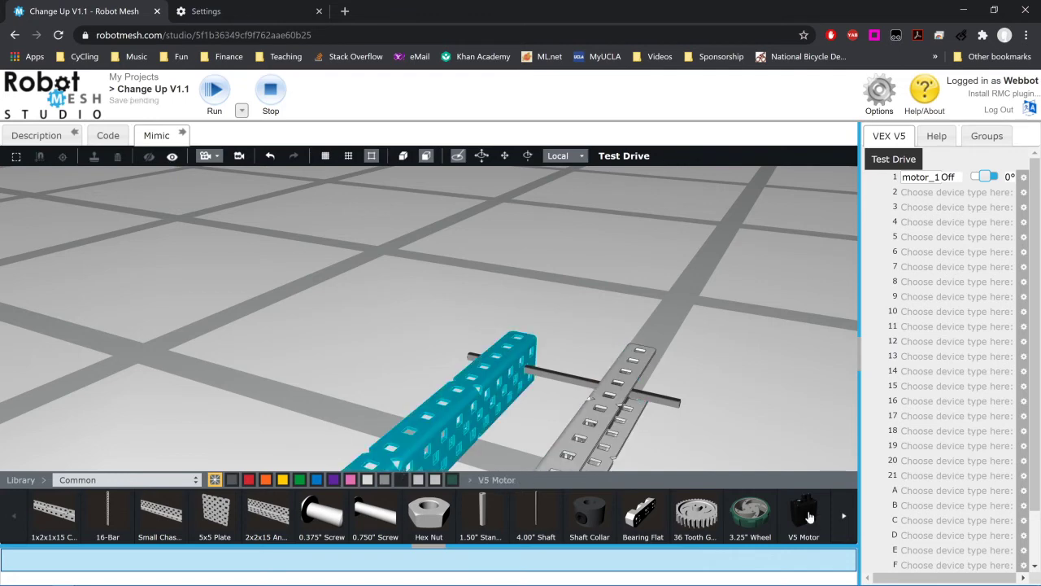
pyautogui.moveTo(808, 517)
pyautogui.mouseDown()
pyautogui.moveTo(502, 365)
pyautogui.moveTo(496, 376)
pyautogui.moveTo(476, 357)
pyautogui.moveTo(550, 338)
pyautogui.moveTo(480, 360)
pyautogui.moveTo(470, 349)
pyautogui.moveTo(499, 379)
pyautogui.mouseUp()
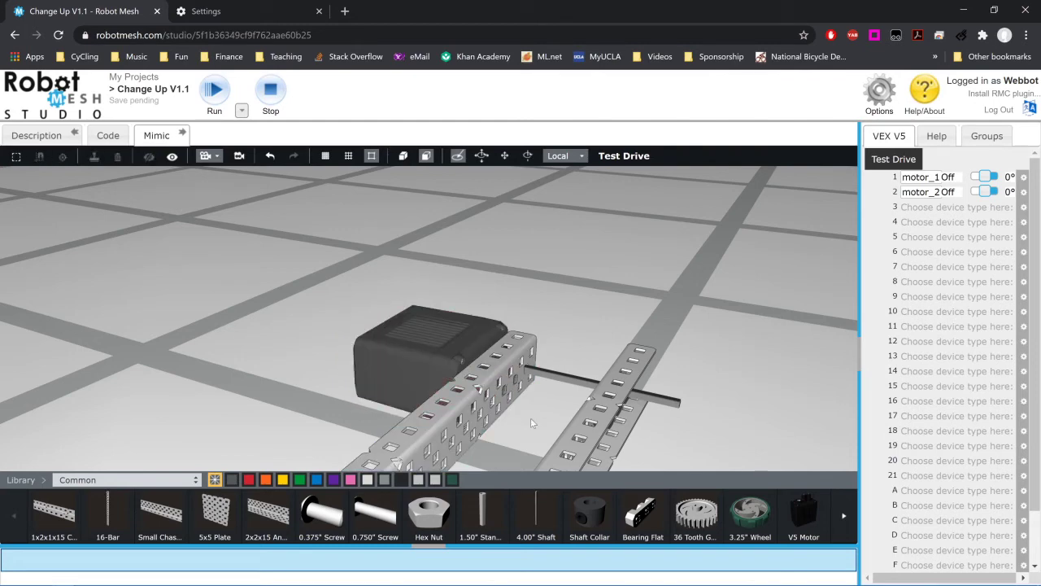
# - Fasten the second V5 Motor to the C-channel with two 0.375" screws through its mounting holes
pyautogui.click(482, 414)
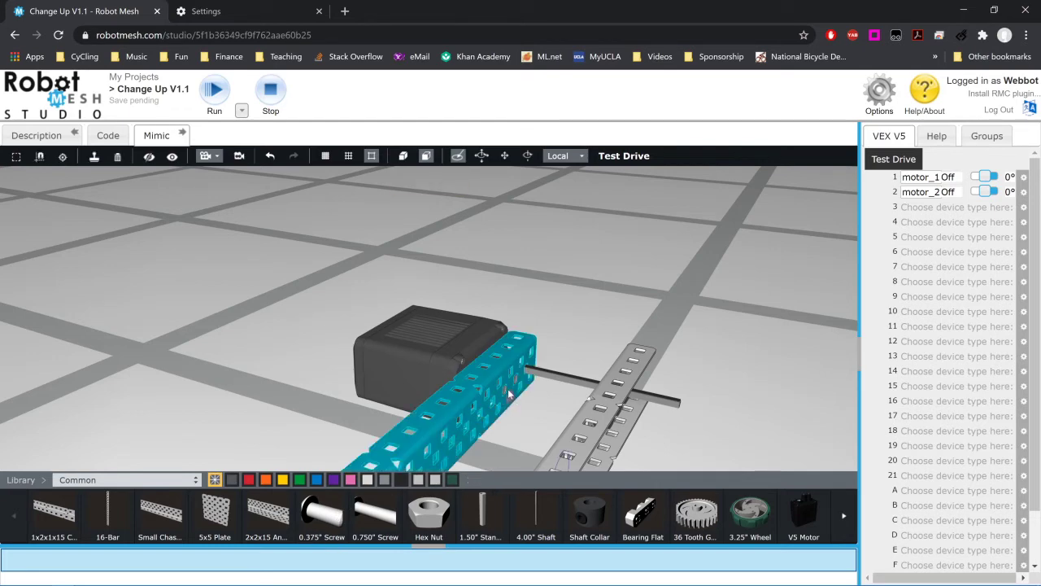
pyautogui.click(503, 388)
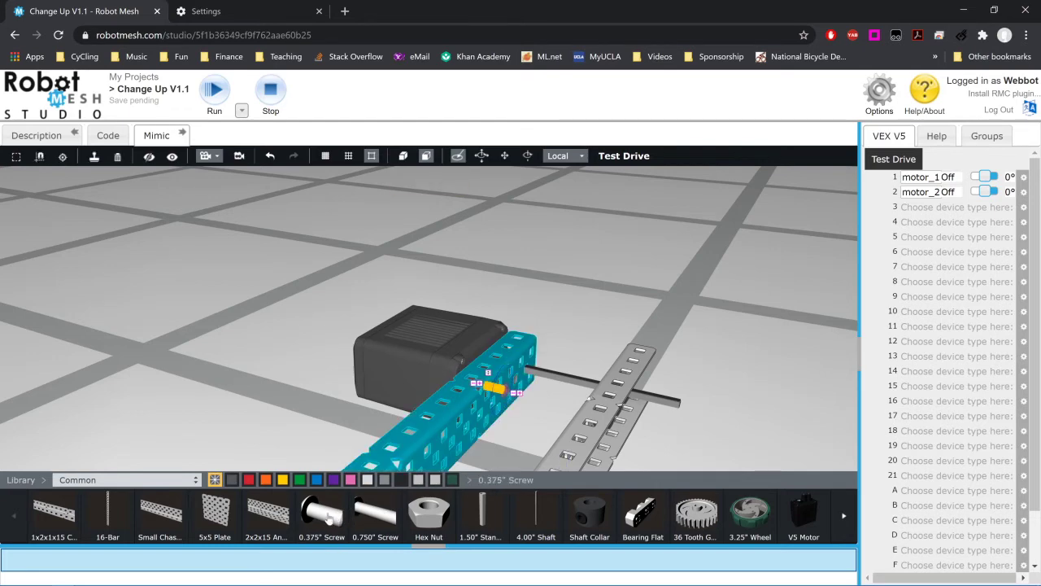
pyautogui.click(275, 419)
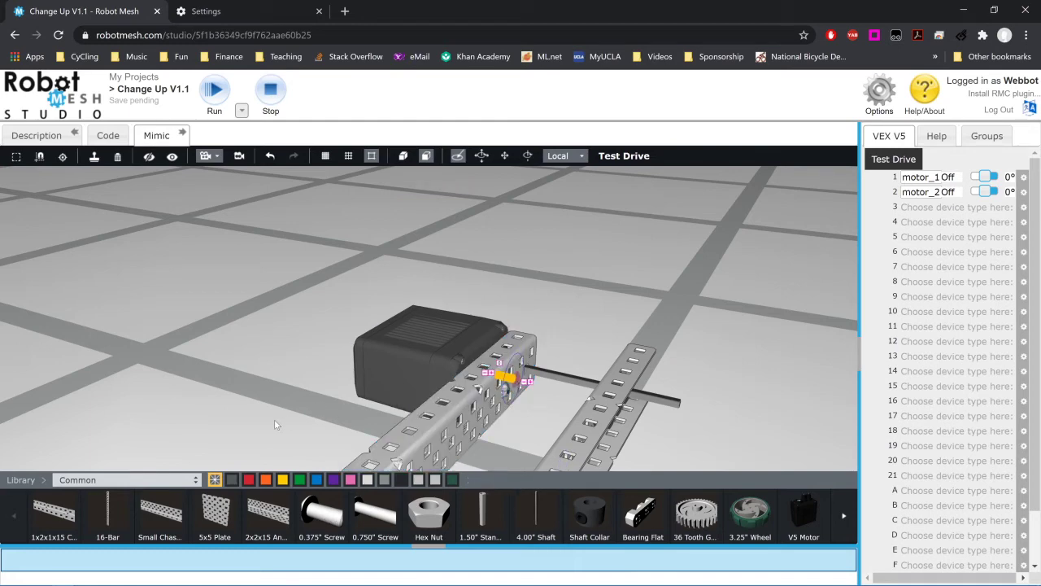
pyautogui.moveTo(328, 424); pyautogui.dragTo(627, 406)
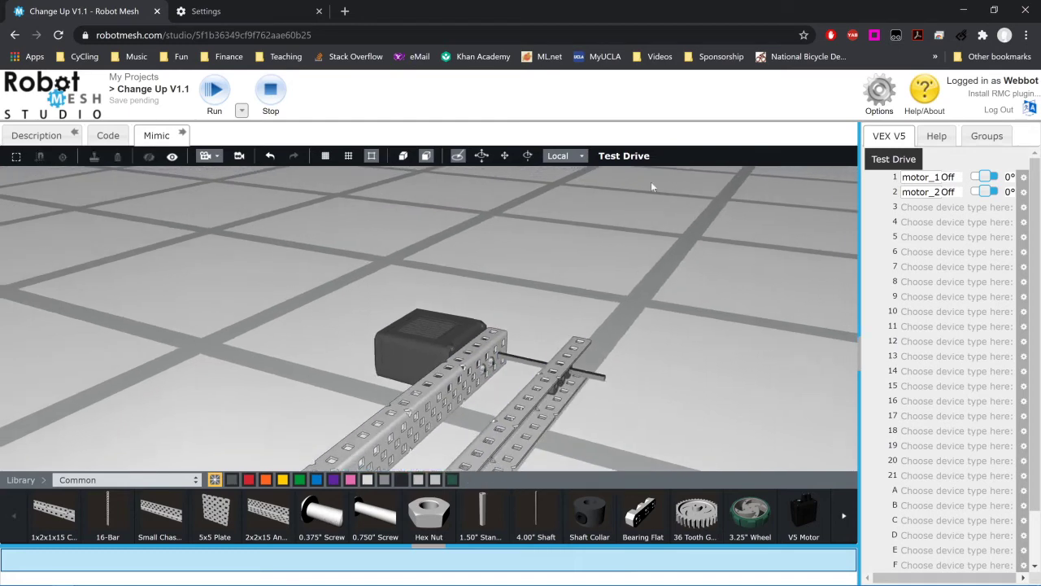
# - Test drive the assembly with motor_1 and motor_2 running in reverse, and stop the simulation
pyautogui.click(624, 157)
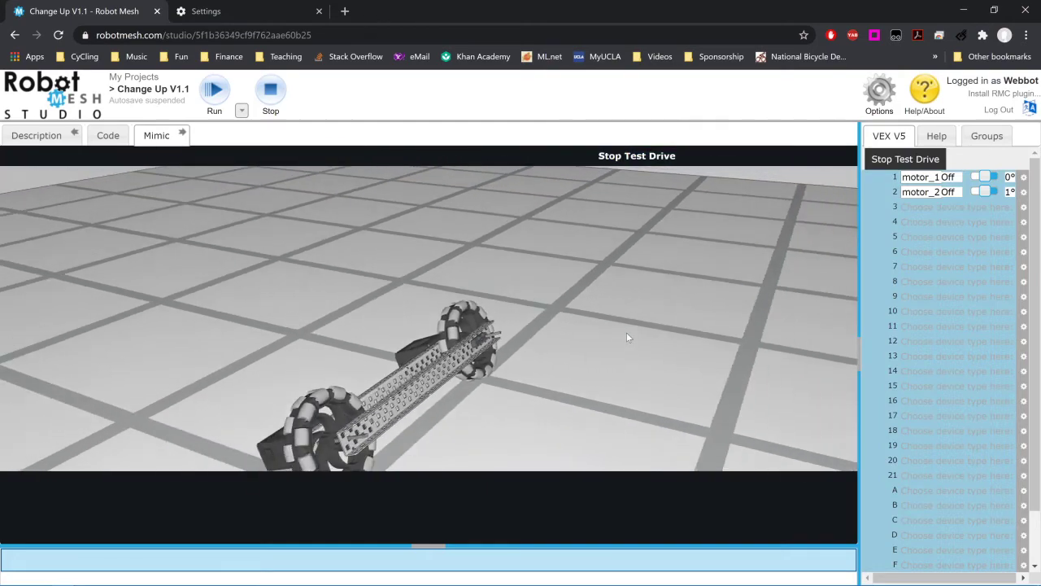
pyautogui.moveTo(550, 408); pyautogui.dragTo(472, 421)
pyautogui.moveTo(986, 177); pyautogui.dragTo(979, 192)
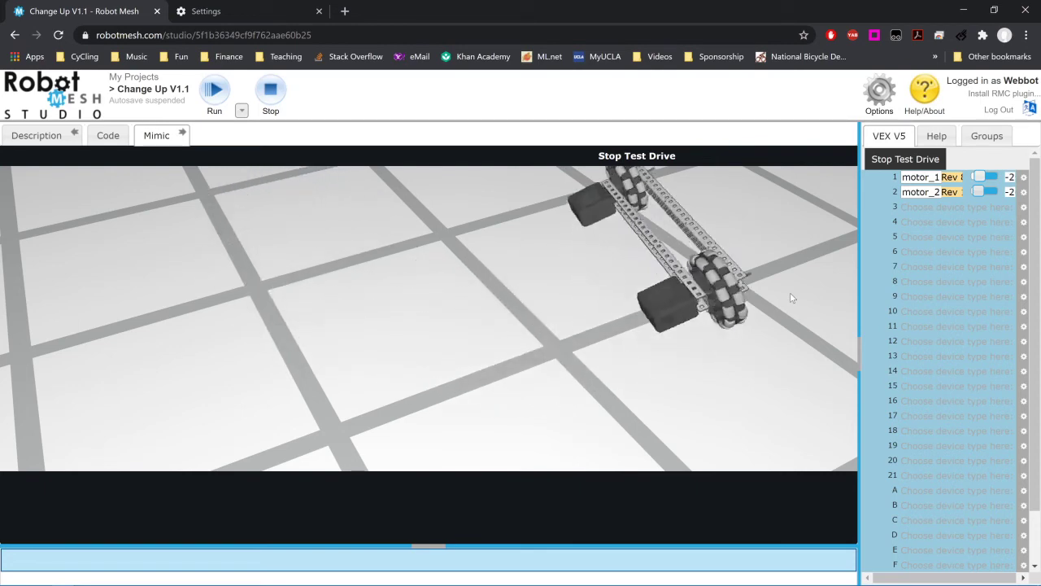
pyautogui.click(634, 157)
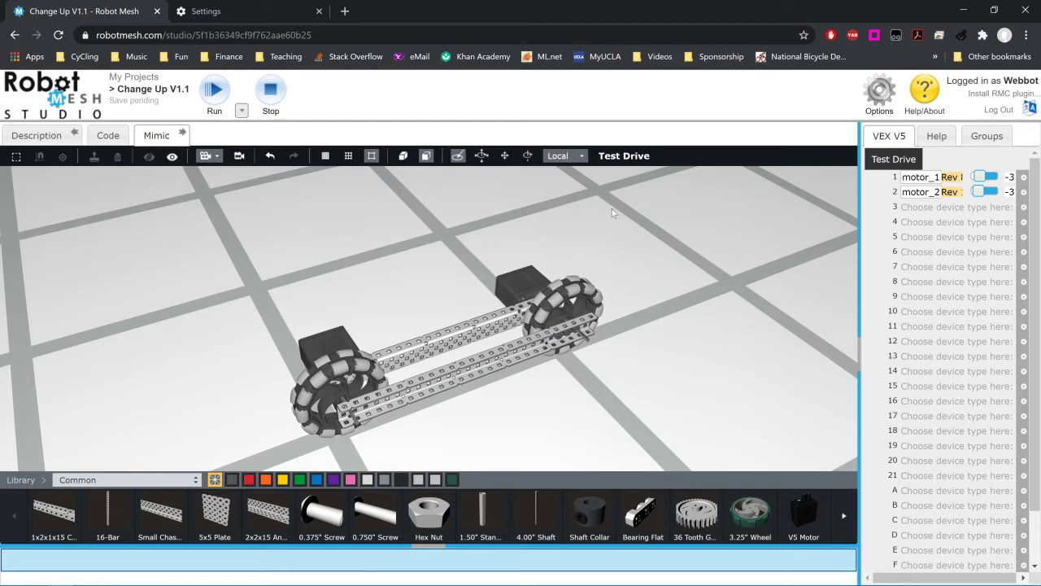
# - Fasten the bearing flats to the C-channel opposite the motors with 0.375" screws
pyautogui.click(331, 526)
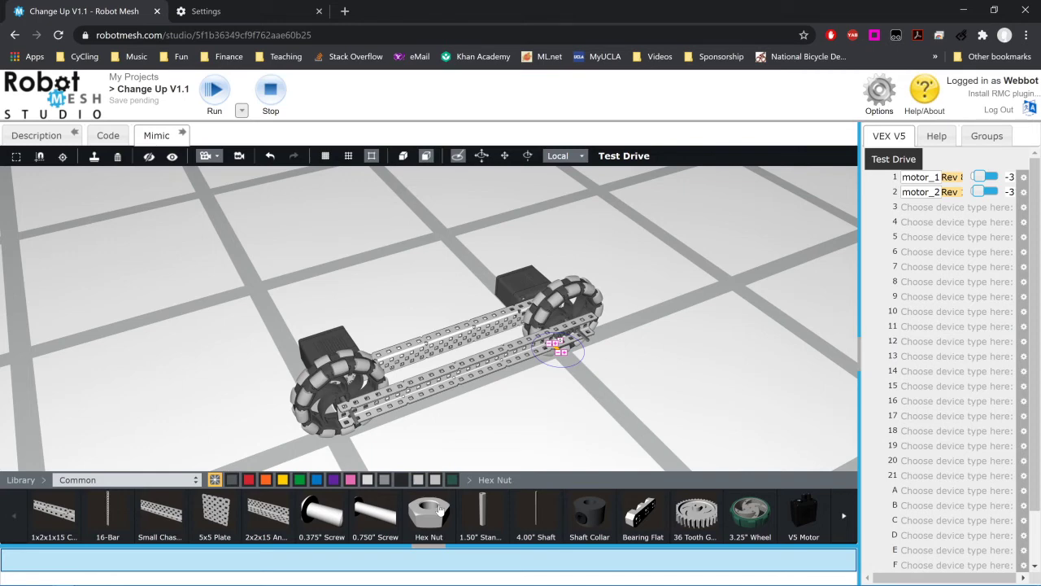
pyautogui.click(445, 410)
pyautogui.moveTo(480, 417); pyautogui.dragTo(531, 358)
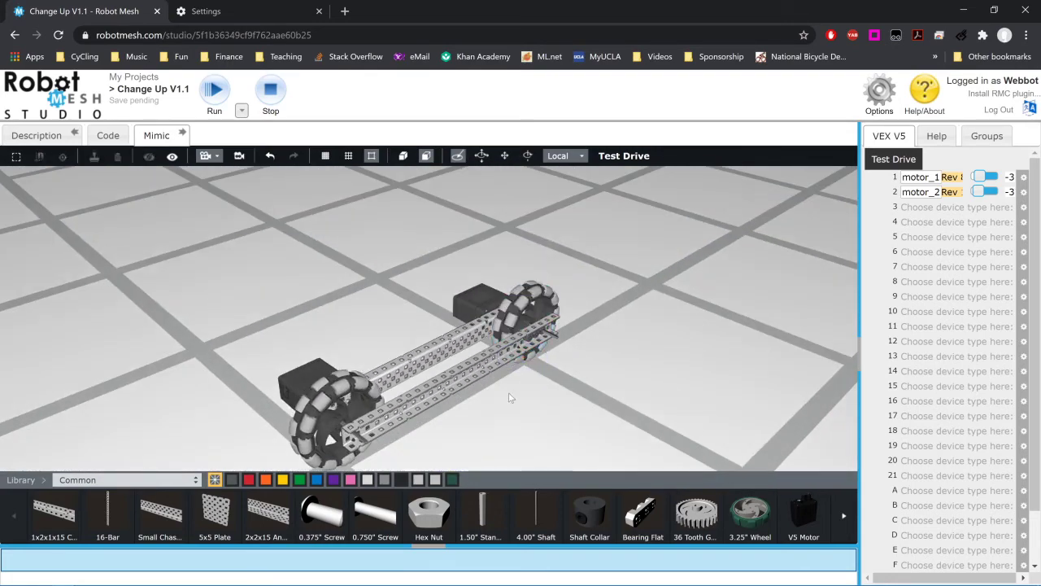
pyautogui.moveTo(541, 371); pyautogui.dragTo(564, 389)
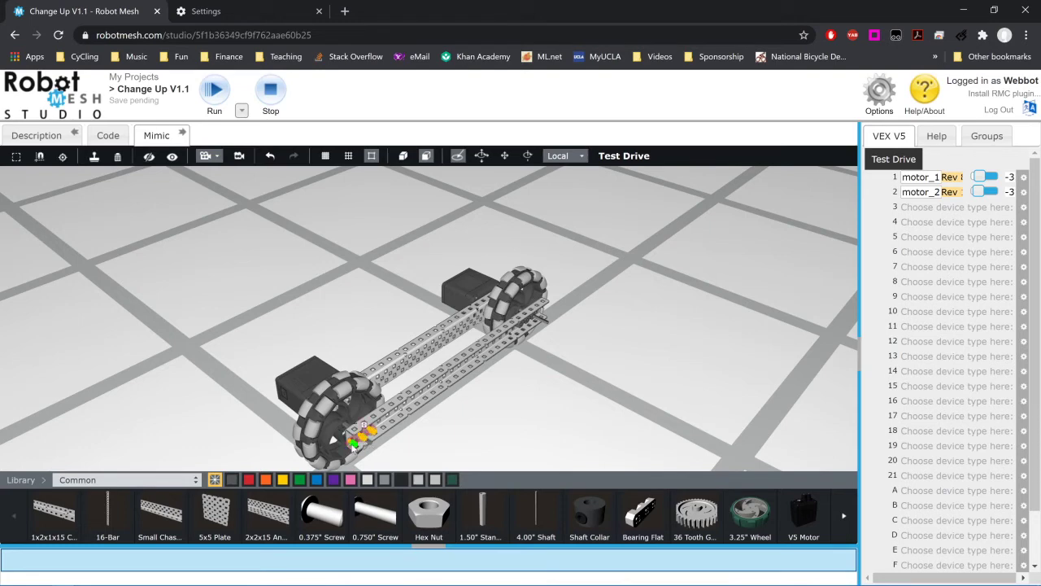
pyautogui.click(355, 443)
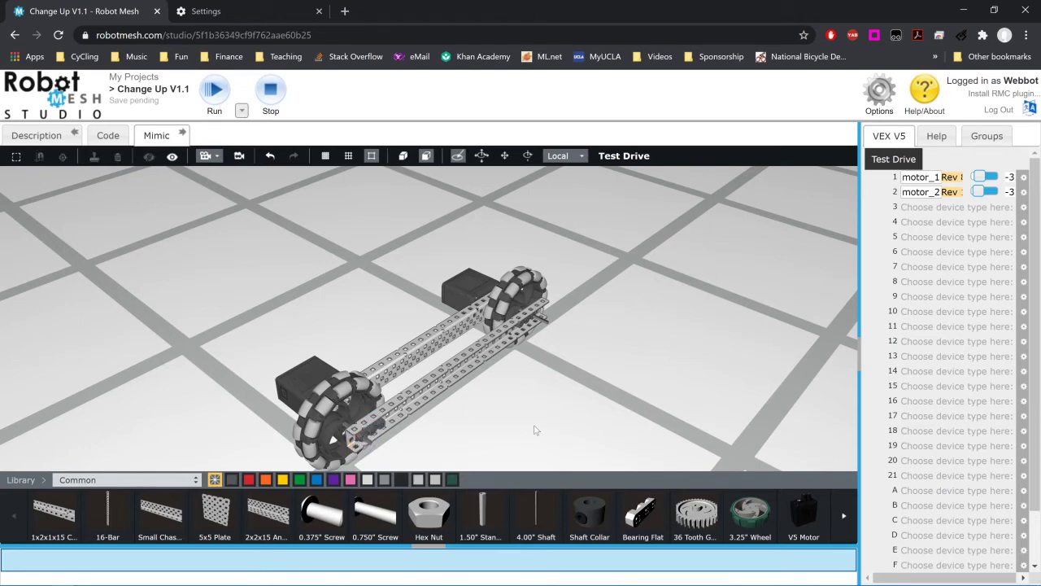
pyautogui.moveTo(536, 429); pyautogui.dragTo(497, 453)
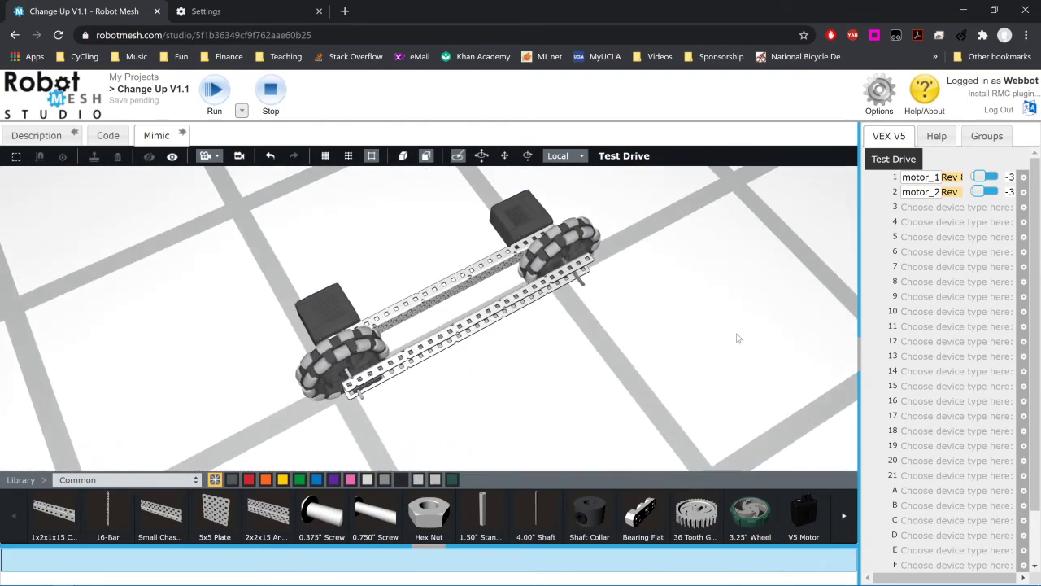
# - Create a group from the far 4.00" Omni Wheel and name it Right Chassis
pyautogui.click(996, 137)
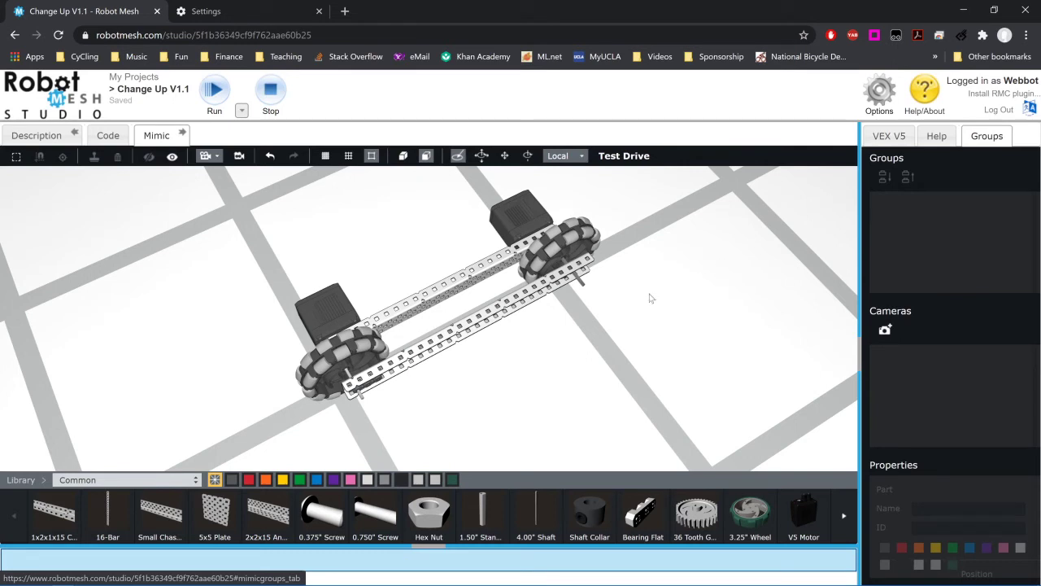
pyautogui.click(551, 259)
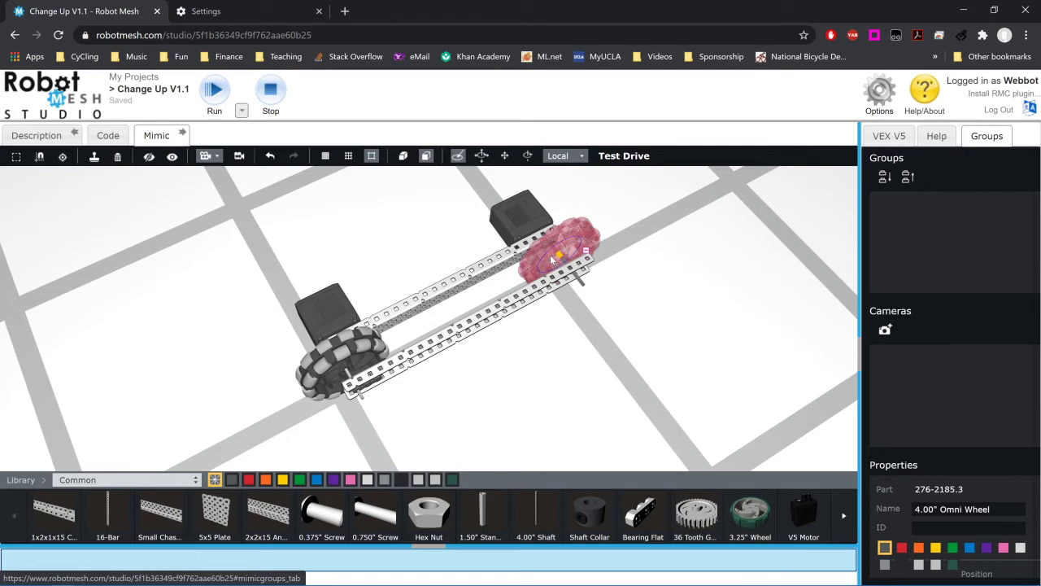
pyautogui.click(885, 177)
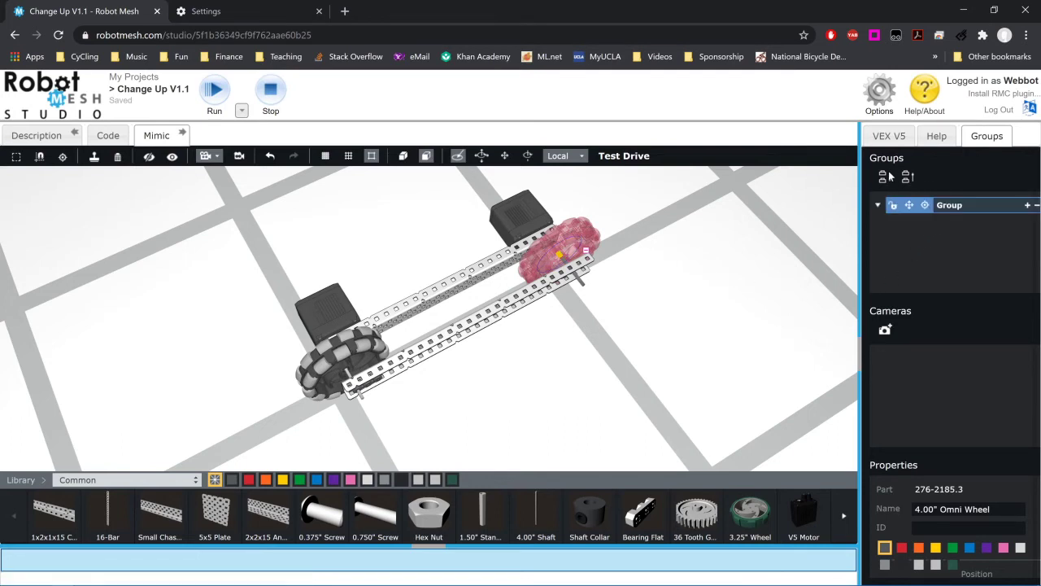
pyautogui.doubleClick(969, 207)
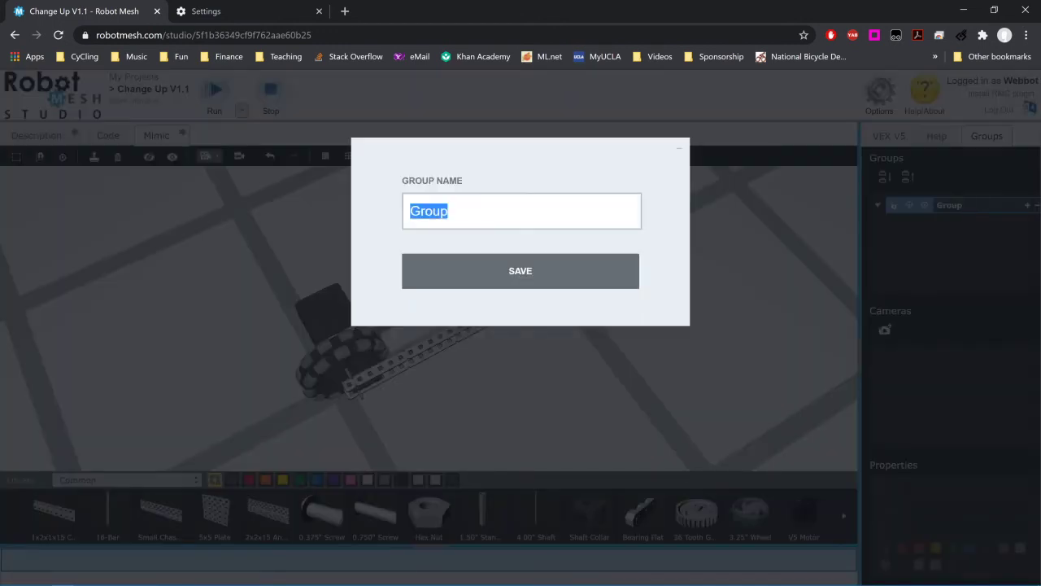
pyautogui.write('Right Chassis')
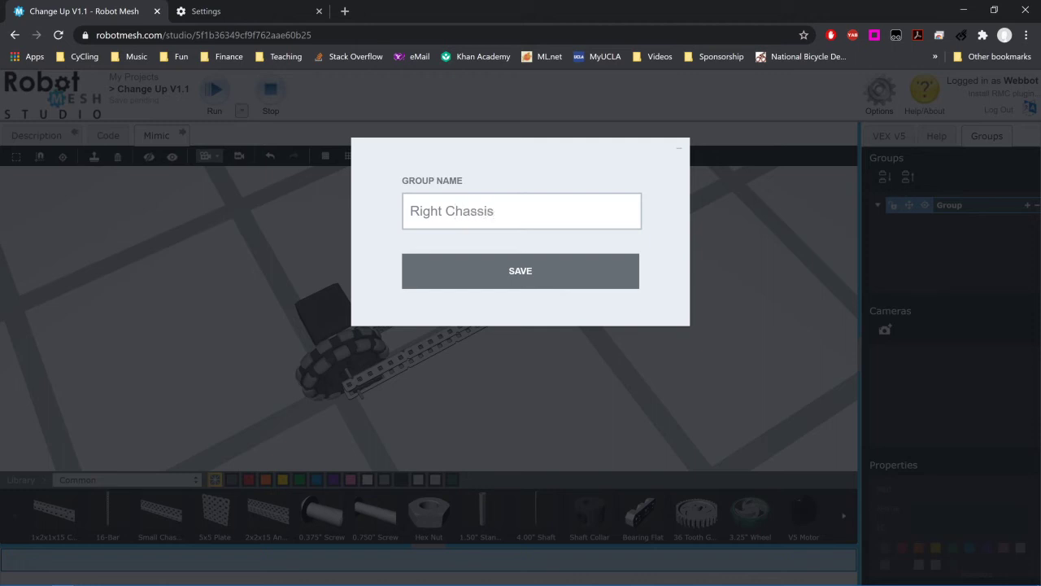
pyautogui.click(536, 270)
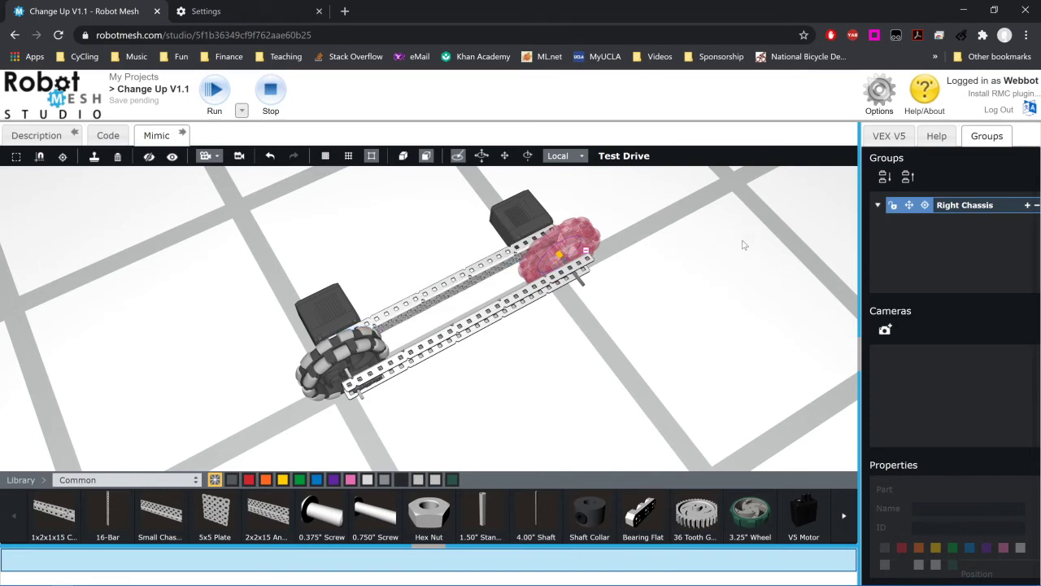
# - Add every part of the two-wheel assembly to the Right Chassis group and lock the group
pyautogui.click(15, 155)
pyautogui.moveTo(236, 241); pyautogui.dragTo(576, 343)
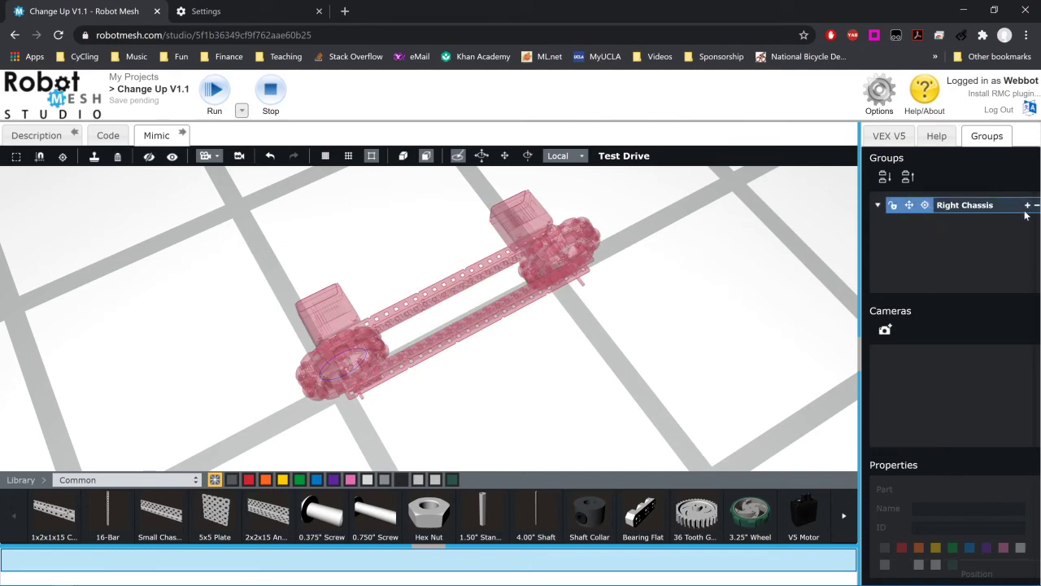
pyautogui.click(488, 396)
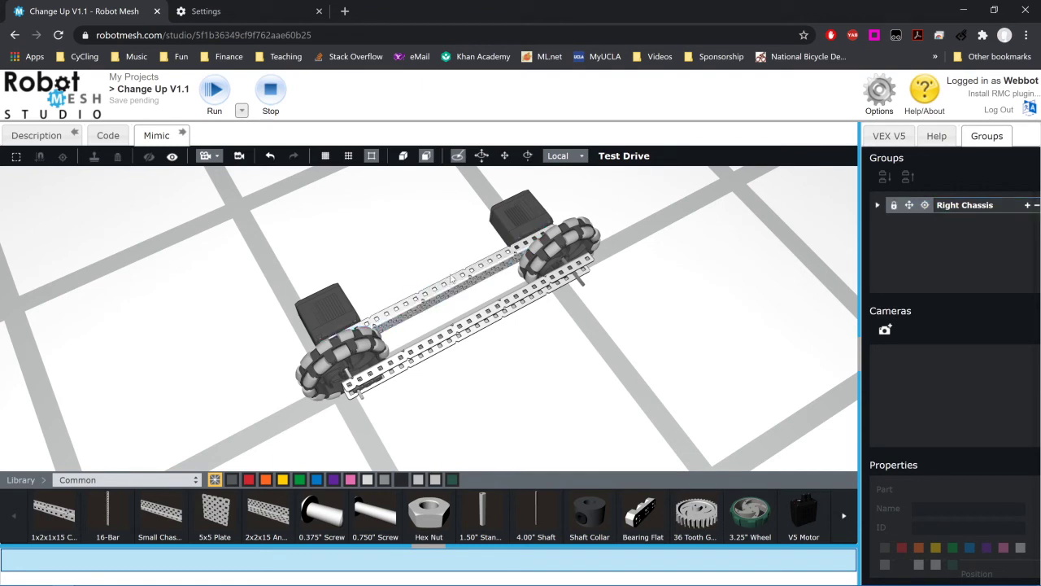
# - Select the locked Right Chassis group through its parts and duplicate the whole group
pyautogui.click(454, 281)
pyautogui.click(336, 313)
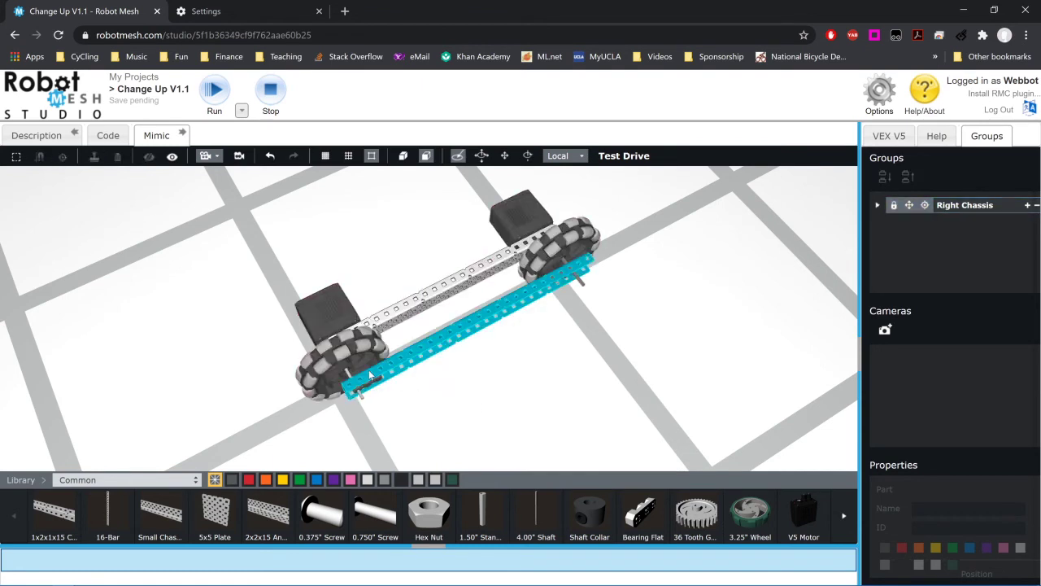
pyautogui.click(368, 376)
pyautogui.click(545, 236)
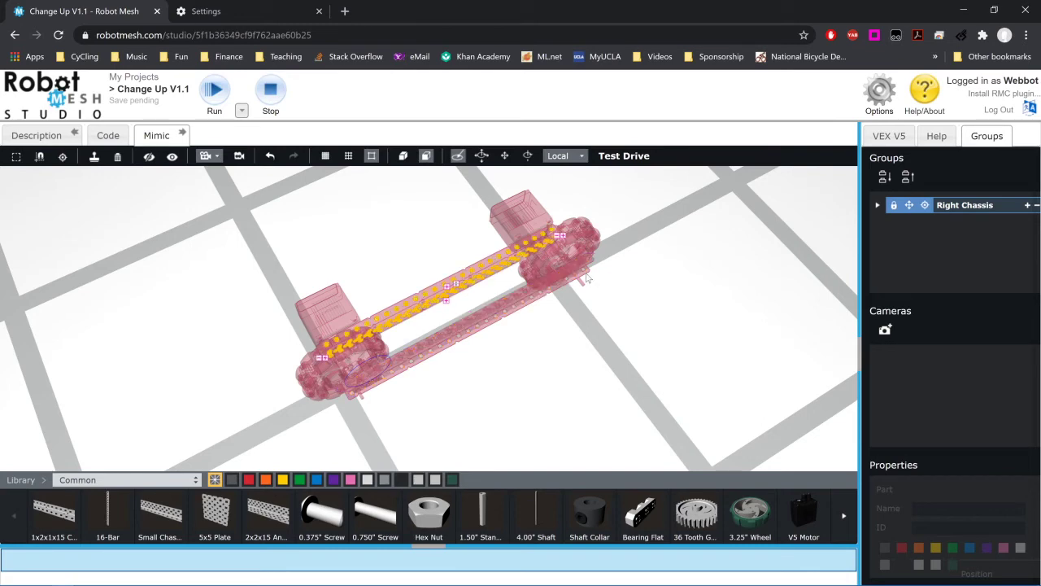
pyautogui.click(96, 157)
pyautogui.moveTo(489, 317); pyautogui.dragTo(431, 306)
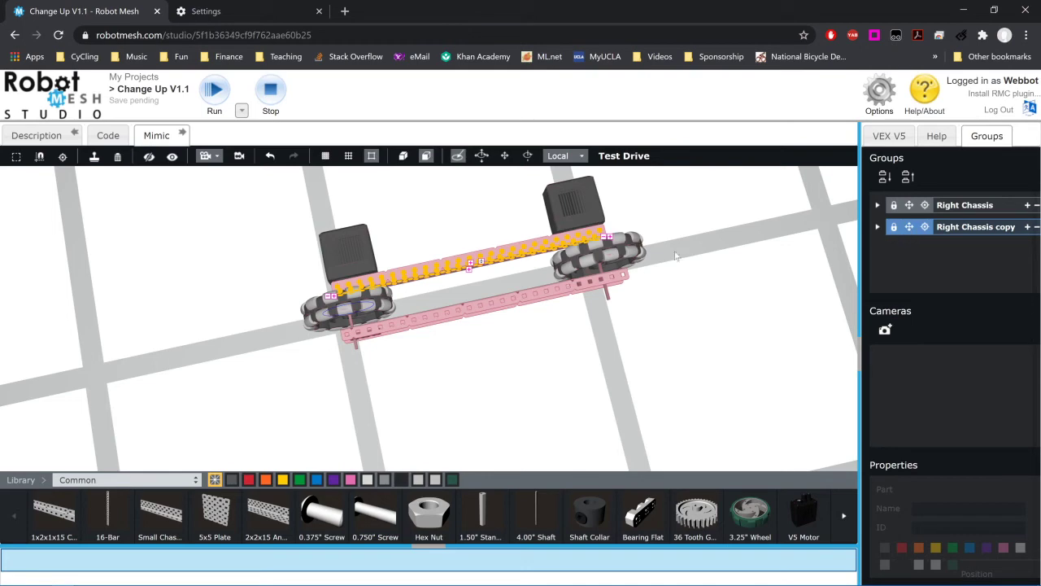
# - Move the Right Chassis copy away from the original chassis so the two assemblies stand parallel with a gap between them
pyautogui.click(431, 270)
pyautogui.moveTo(431, 270); pyautogui.dragTo(431, 250)
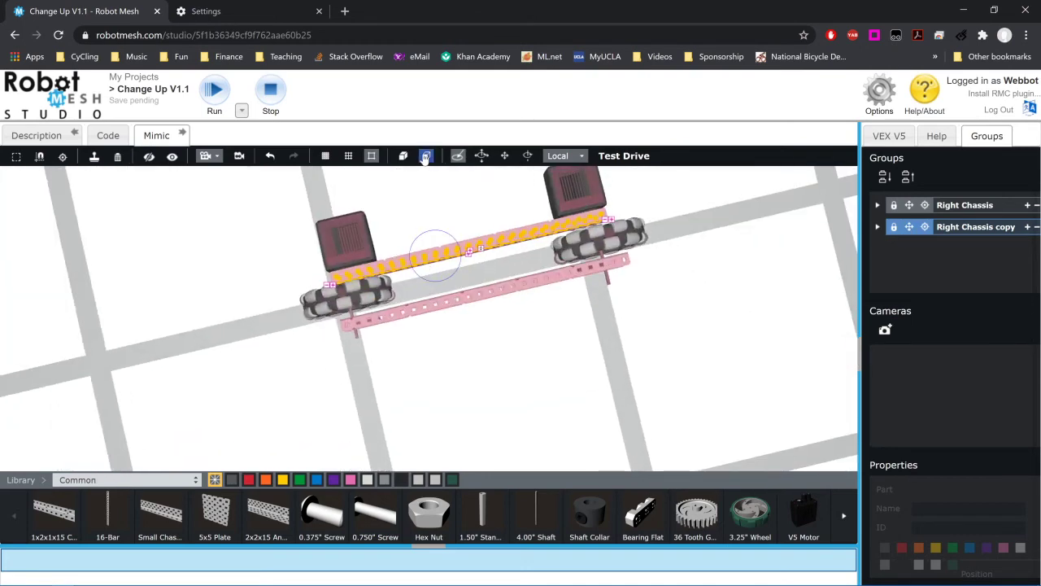
pyautogui.click(505, 156)
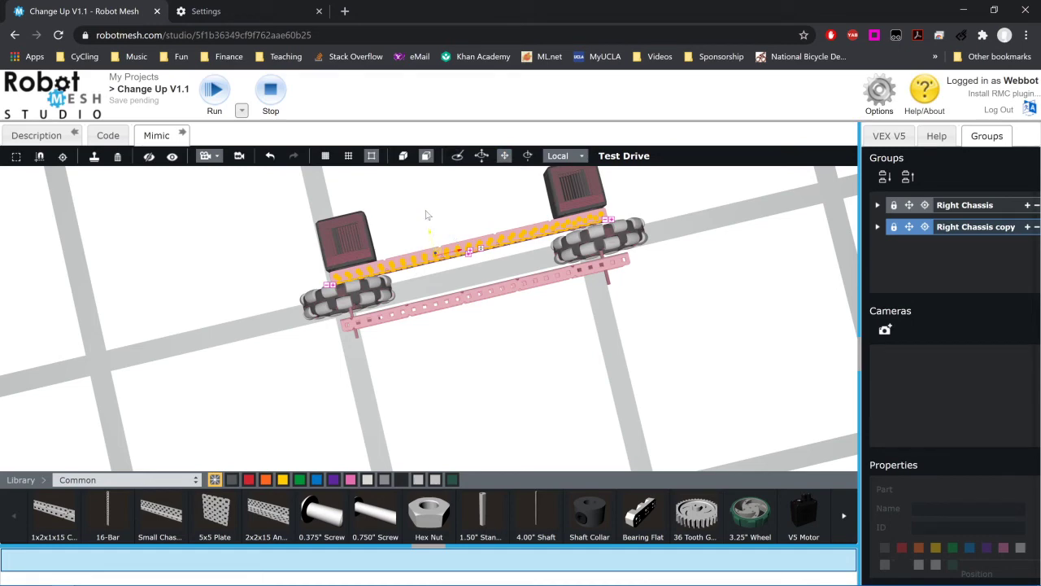
pyautogui.moveTo(426, 210); pyautogui.dragTo(444, 232)
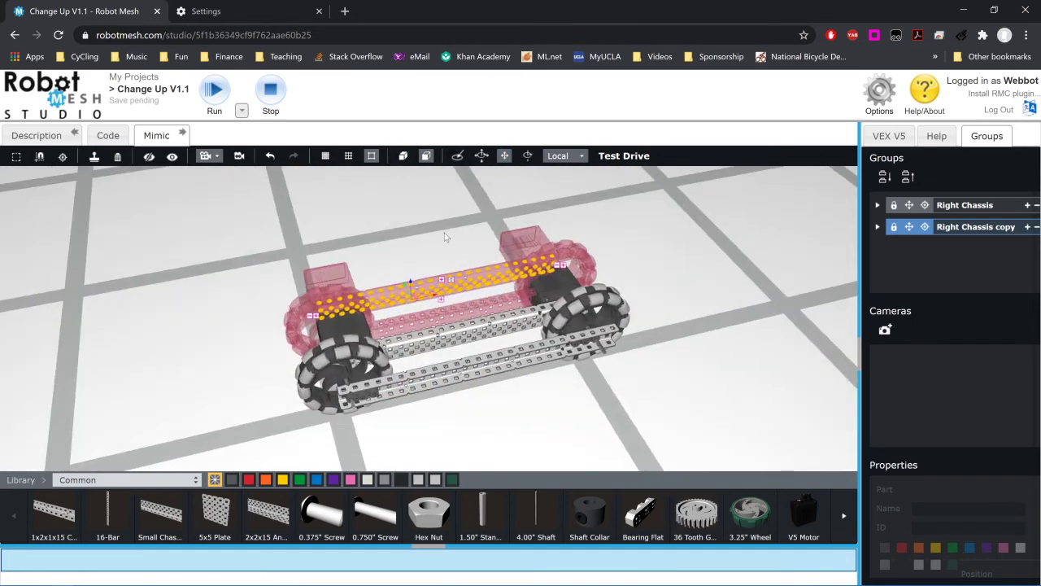
pyautogui.moveTo(409, 284); pyautogui.dragTo(376, 210)
pyautogui.moveTo(225, 320); pyautogui.dragTo(372, 320)
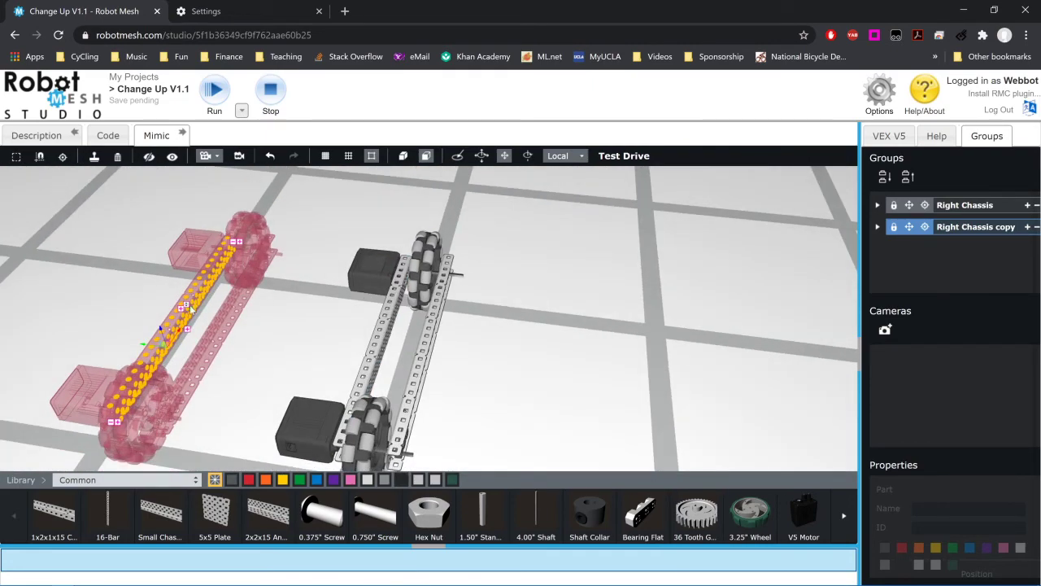
pyautogui.moveTo(186, 307); pyautogui.dragTo(192, 322)
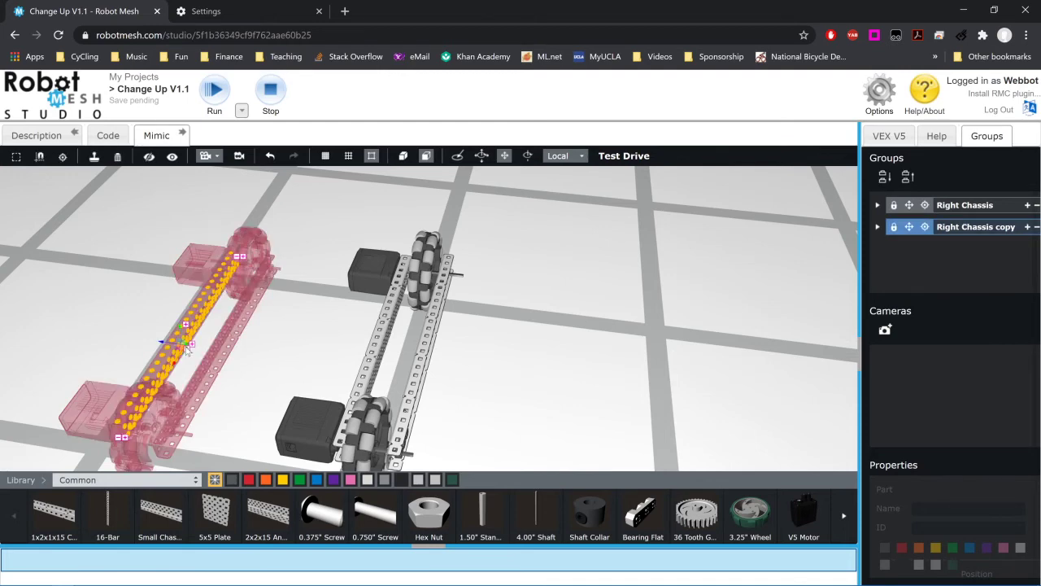
pyautogui.moveTo(247, 370); pyautogui.dragTo(172, 373)
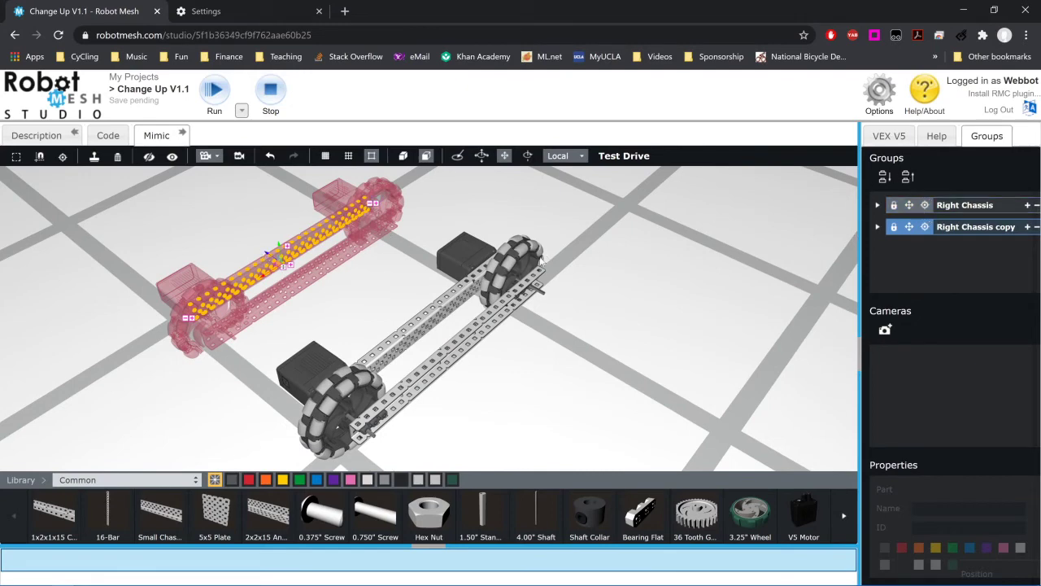
# - Turn the Right Chassis copy around so its motors face the original's motors, and reposition it opposite the original chassis
pyautogui.click(527, 156)
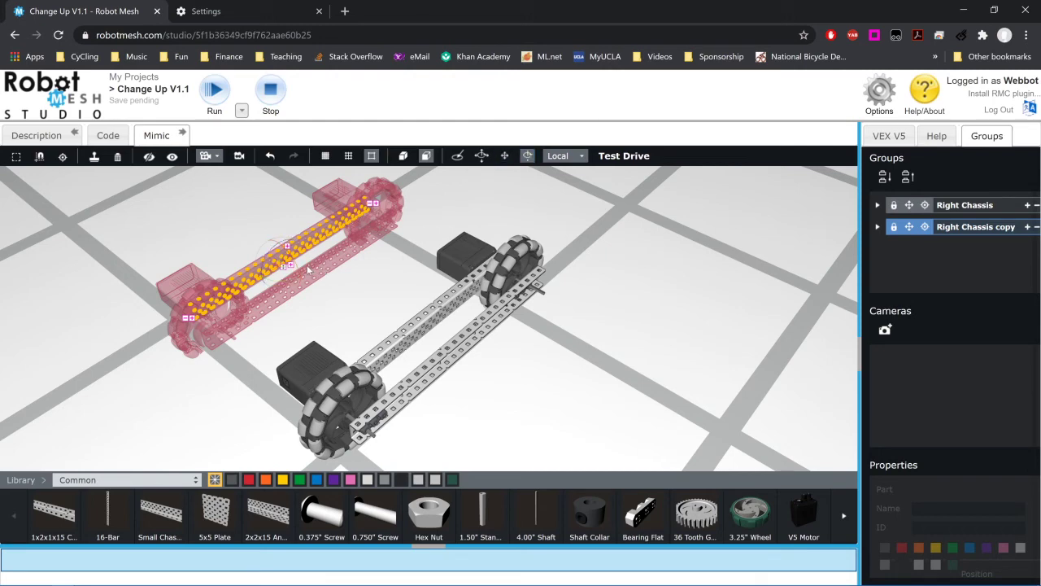
pyautogui.moveTo(308, 270); pyautogui.dragTo(239, 282)
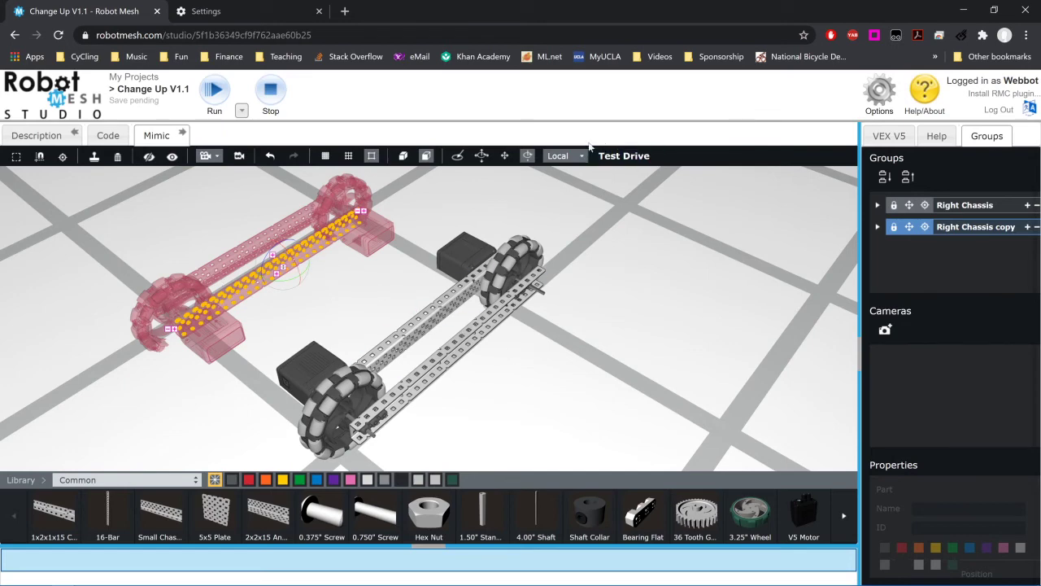
pyautogui.click(484, 160)
pyautogui.click(505, 155)
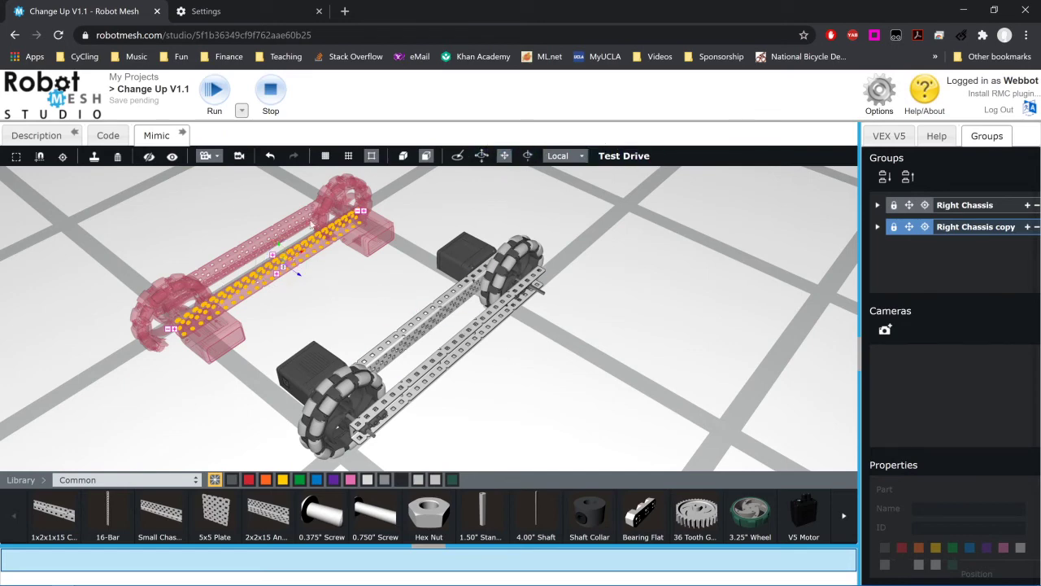
pyautogui.moveTo(277, 259); pyautogui.dragTo(316, 290)
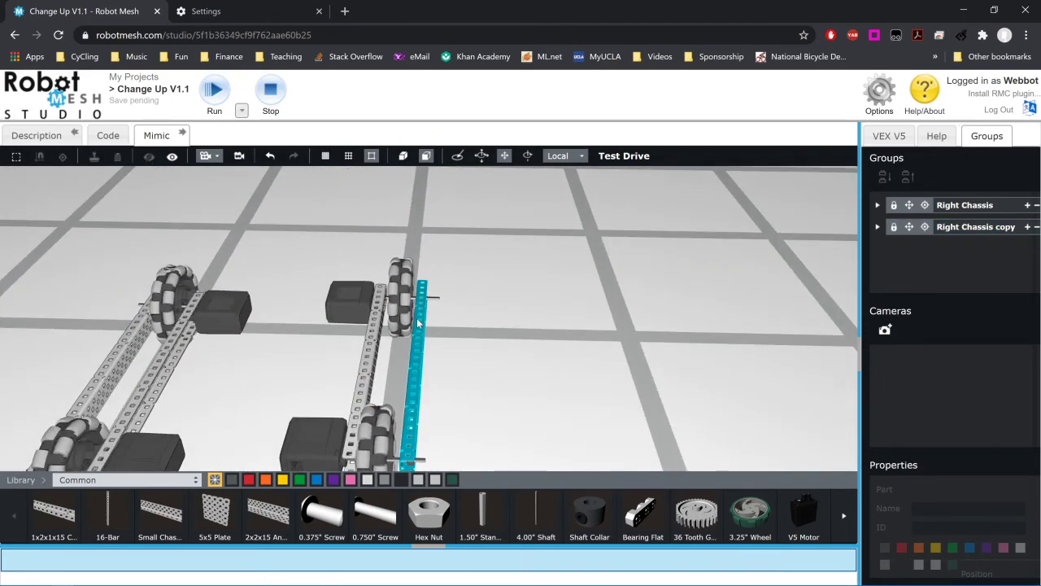
pyautogui.moveTo(417, 323); pyautogui.dragTo(810, 240, button='right')
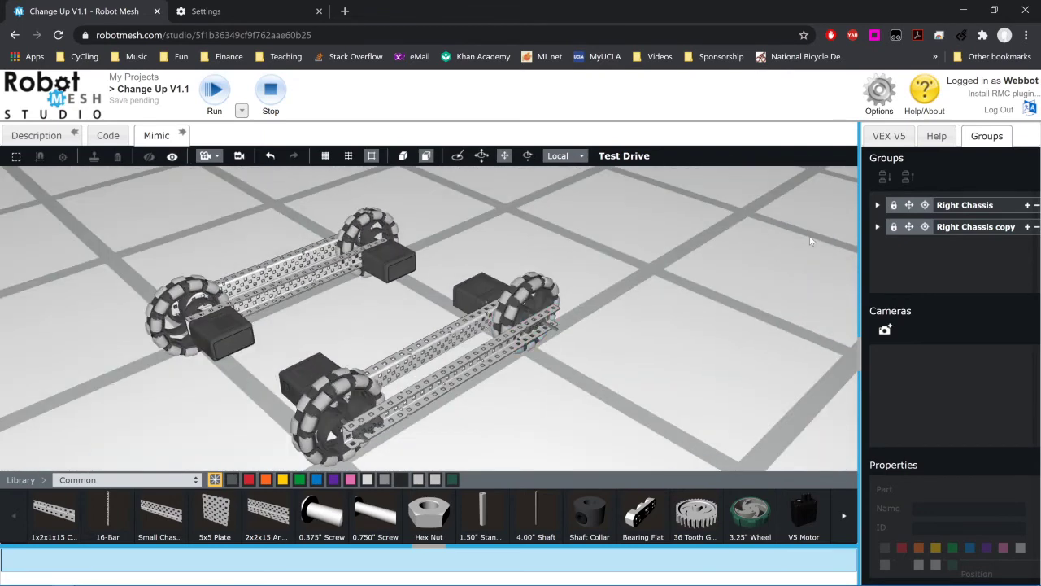
# - Select the Right Chassis copy and create a parent group around it
pyautogui.click(972, 232)
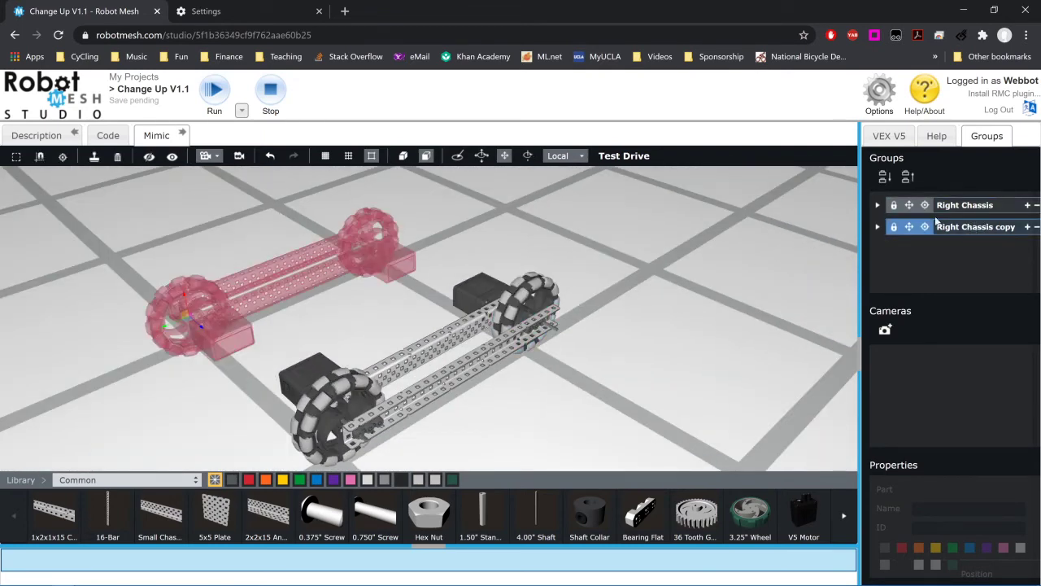
pyautogui.click(943, 207)
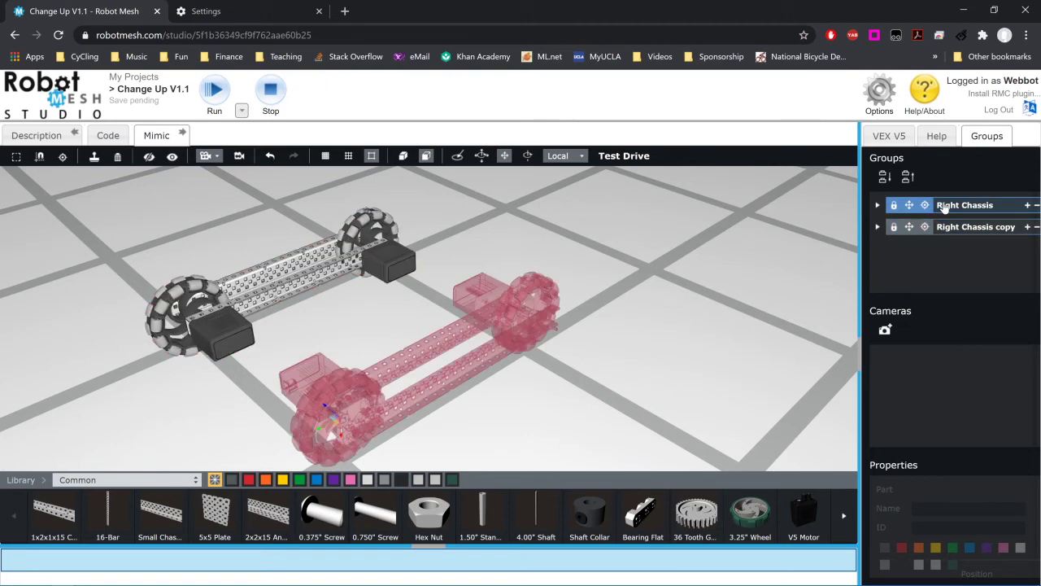
pyautogui.click(311, 286)
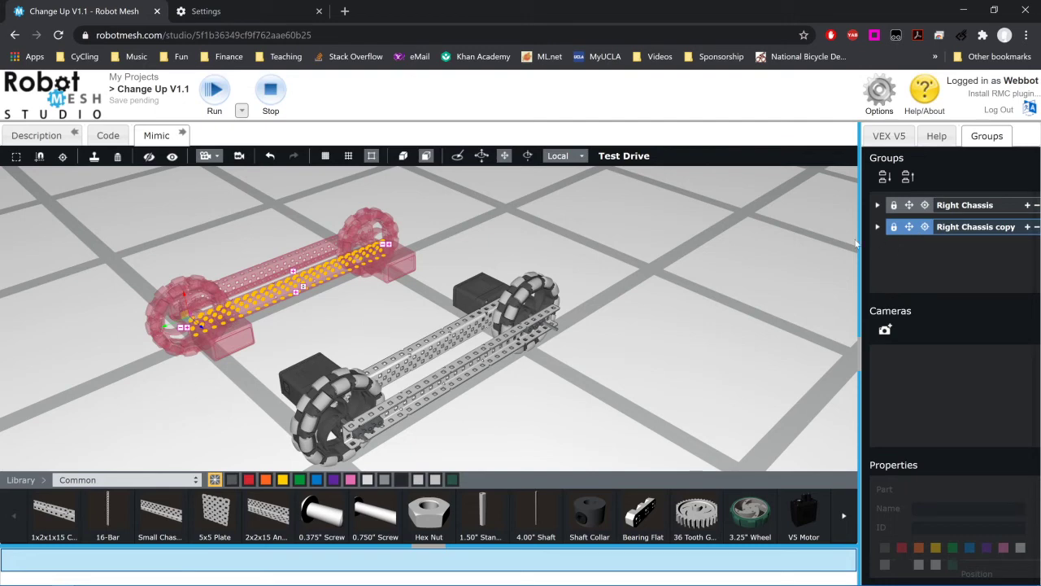
pyautogui.click(884, 178)
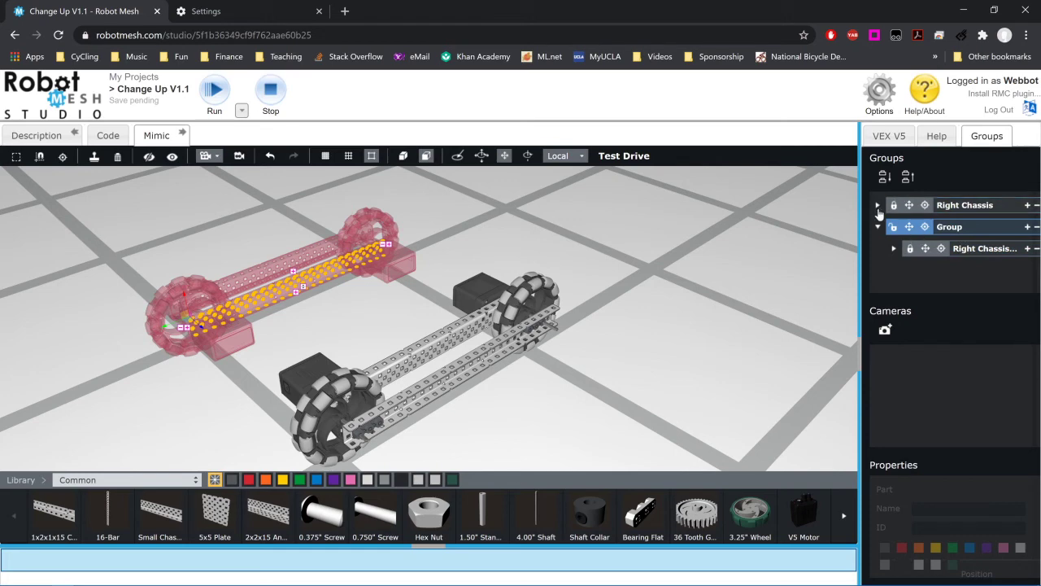
# - Add the original Right Chassis group to the new parent group beside the Right Chassis copy
pyautogui.click(990, 209)
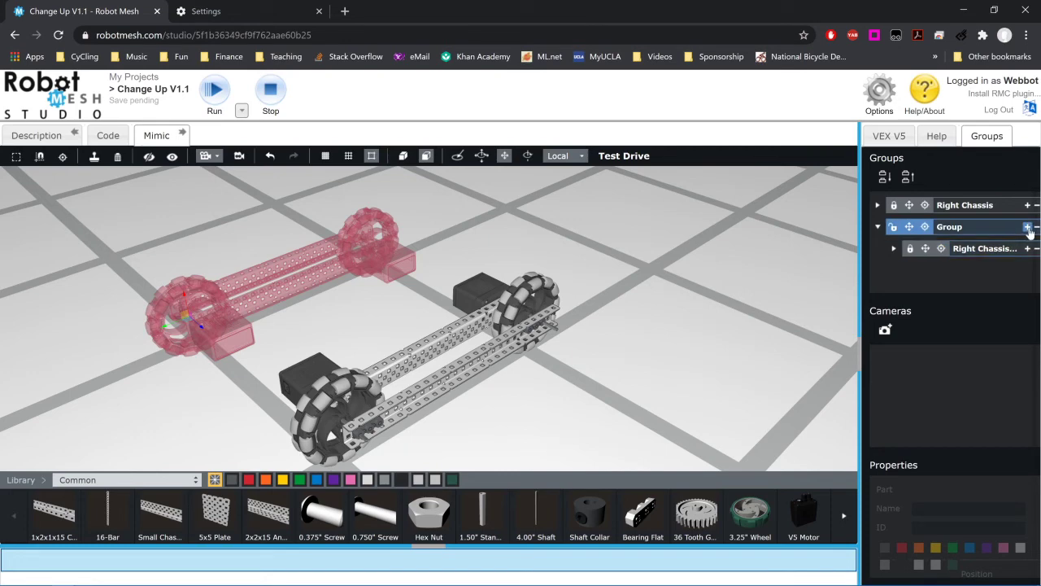
pyautogui.click(993, 213)
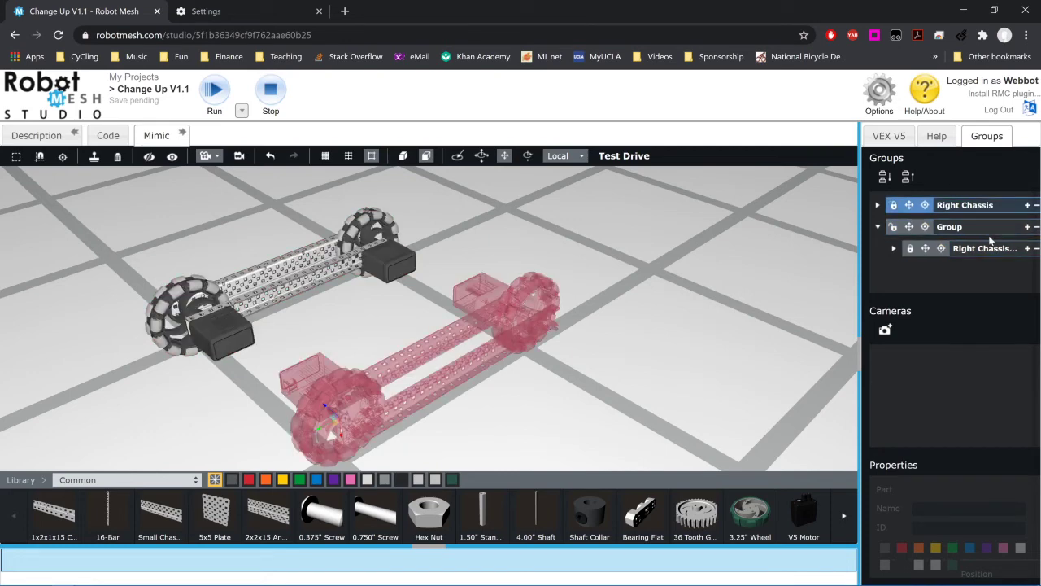
pyautogui.click(989, 229)
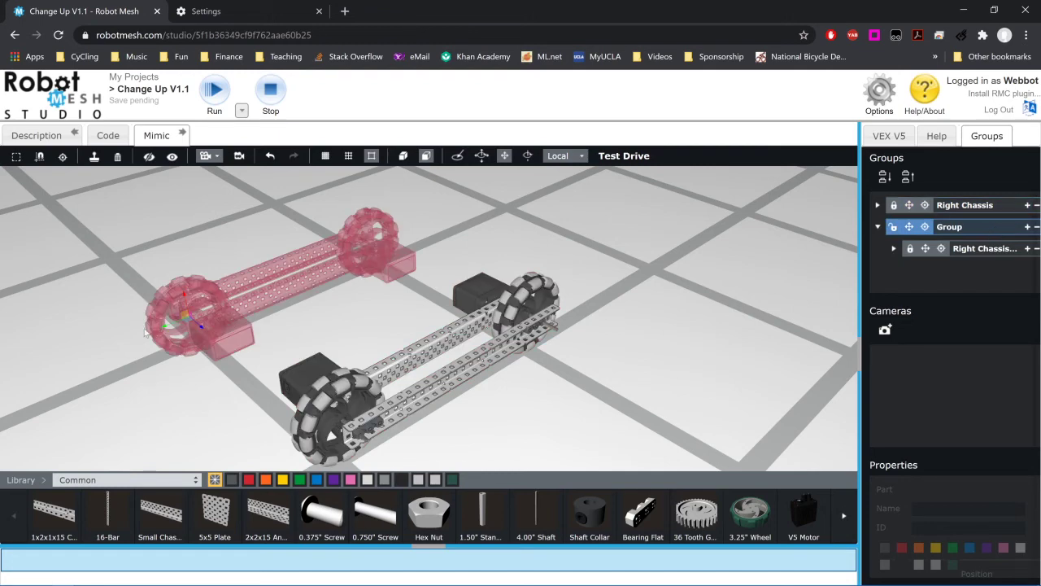
pyautogui.click(880, 225)
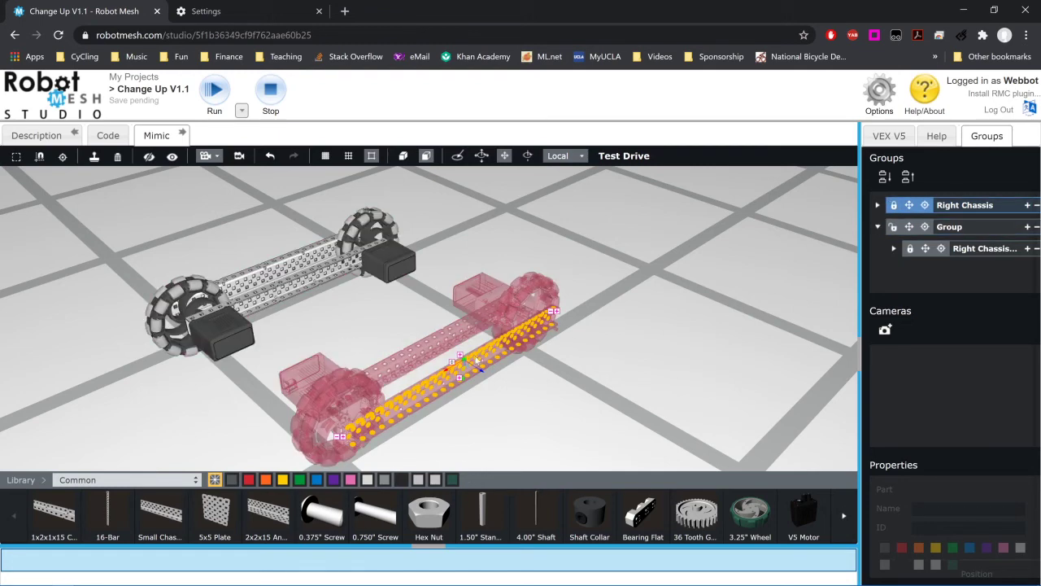
pyautogui.click(1027, 228)
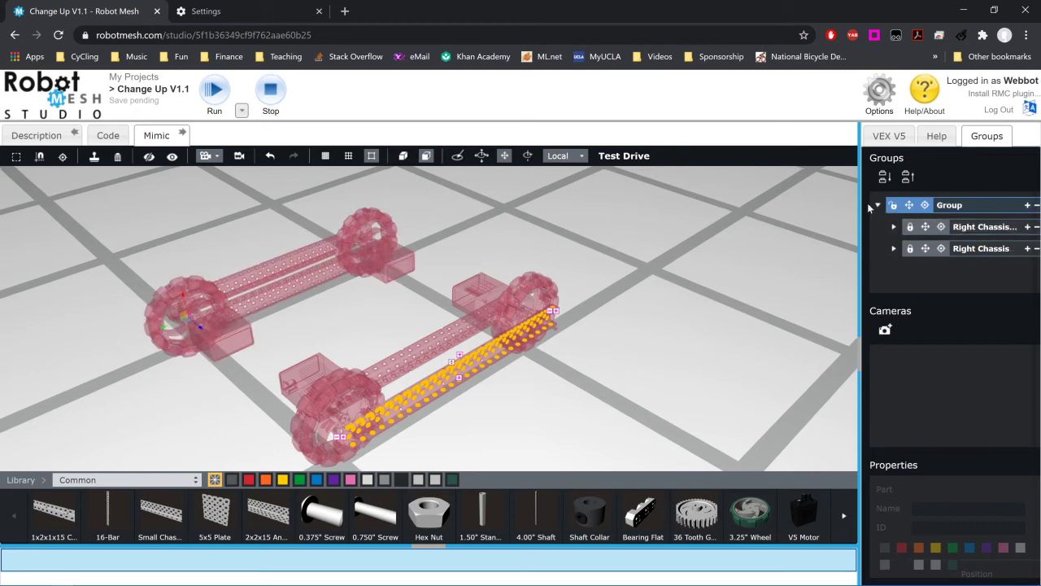
# - Rename the parent group as Chassis
pyautogui.doubleClick(953, 205)
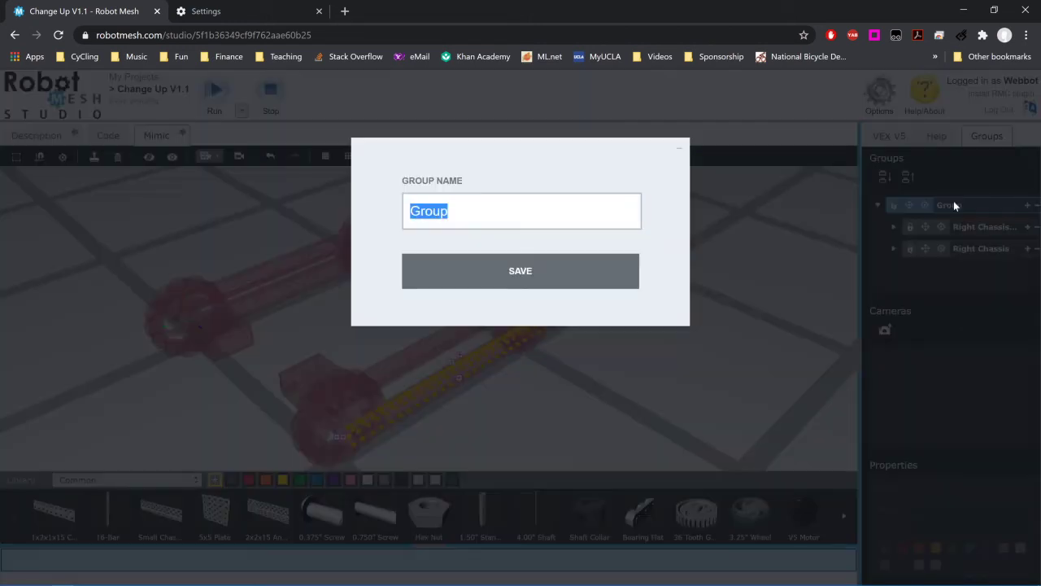
pyautogui.write('Chassis')
pyautogui.click(553, 275)
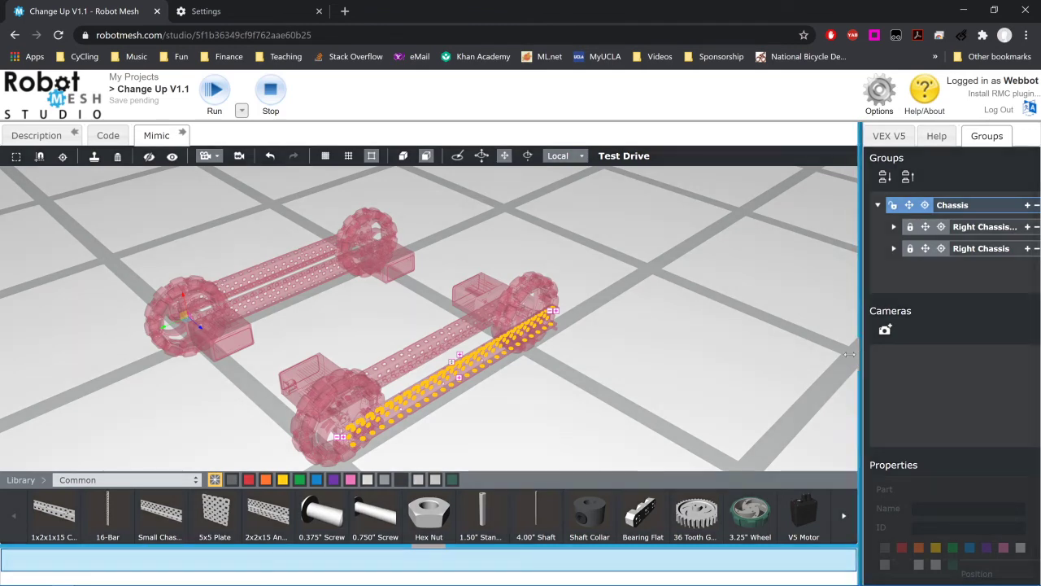
# - Widen the groups area to show the full names, and unlock the Right Chassis copy subgroup
pyautogui.moveTo(856, 358); pyautogui.dragTo(840, 366)
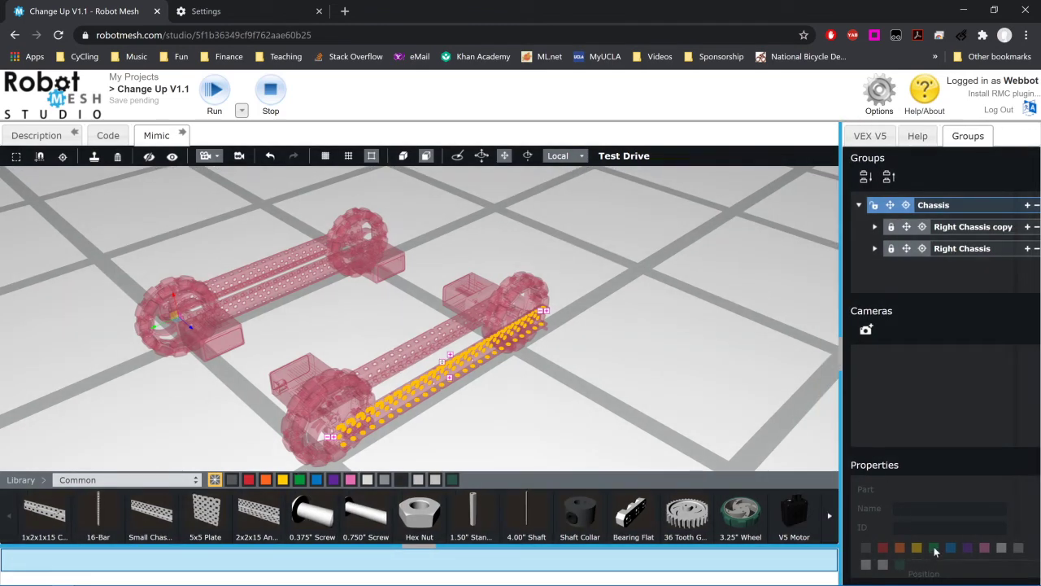
pyautogui.click(440, 403)
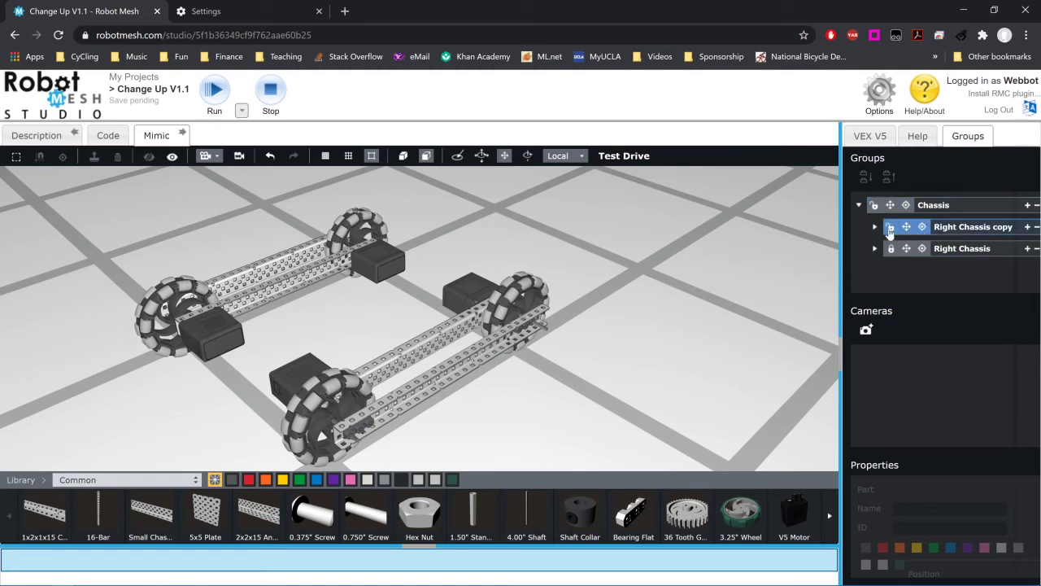
pyautogui.click(949, 226)
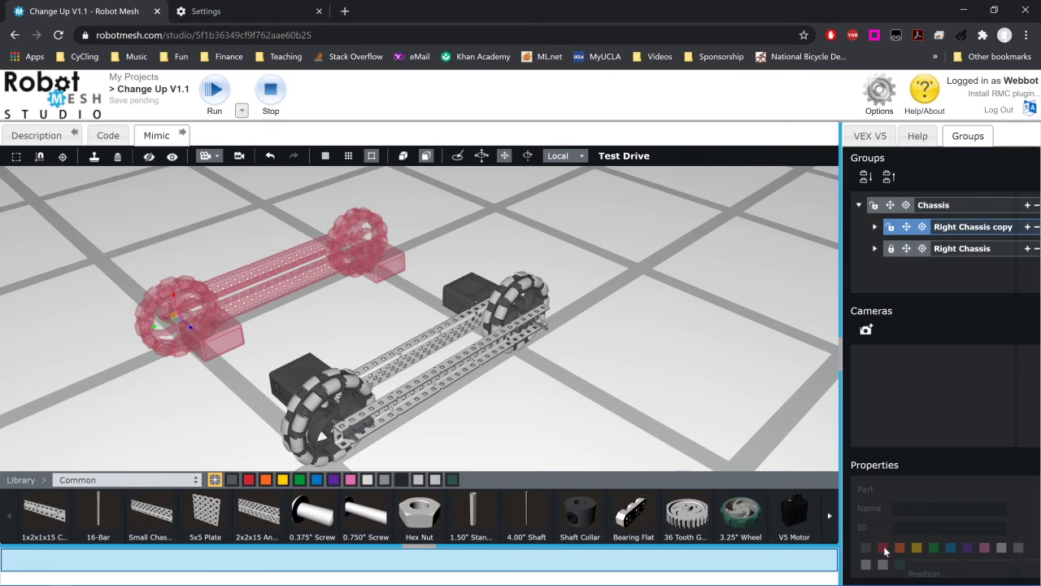
# - Colour the near 4.00" Omni Wheel of the Right Chassis copy blue, and clear the selection
pyautogui.click(257, 300)
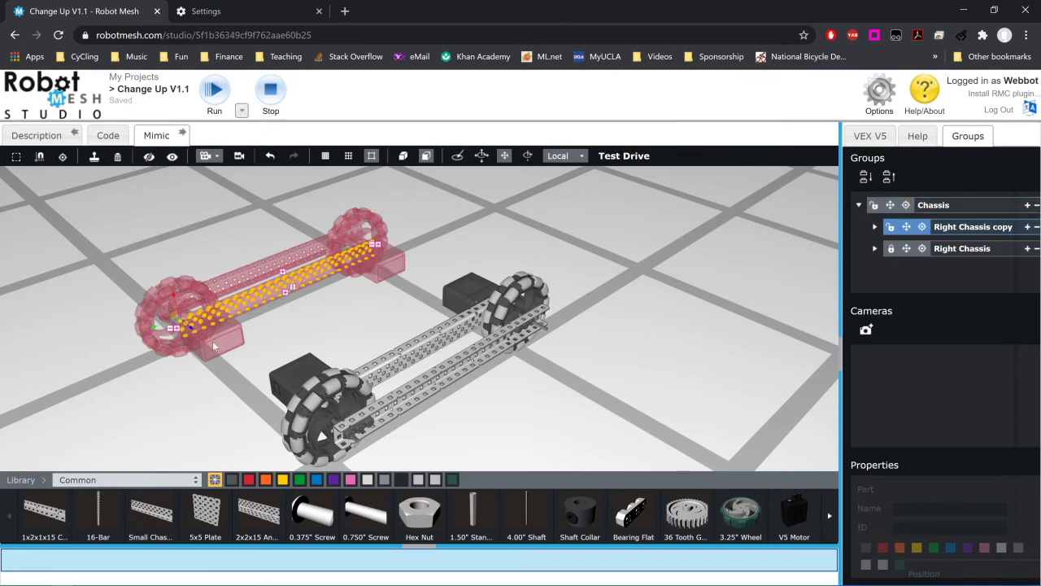
pyautogui.click(177, 307)
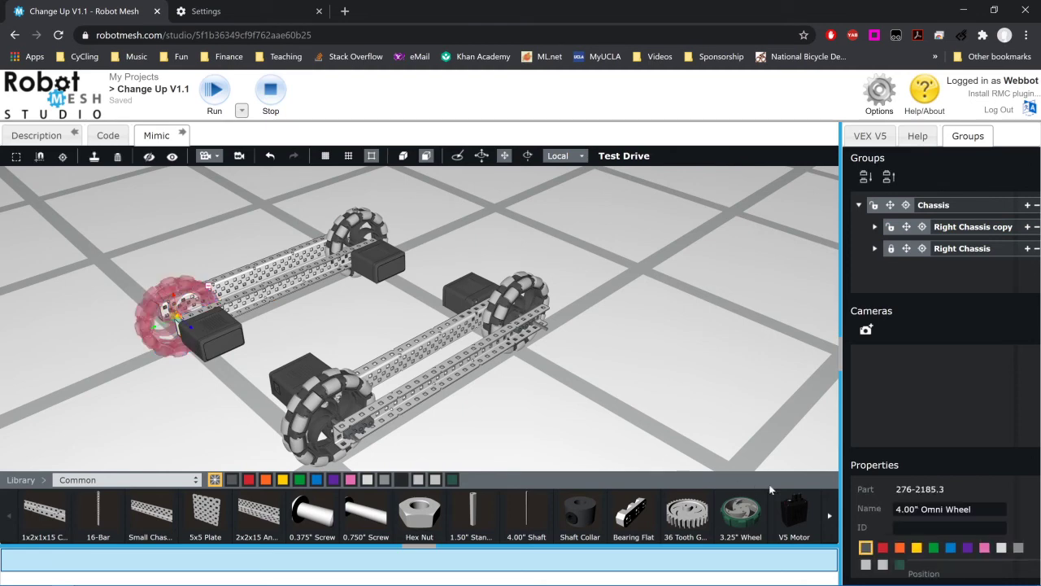
pyautogui.click(949, 548)
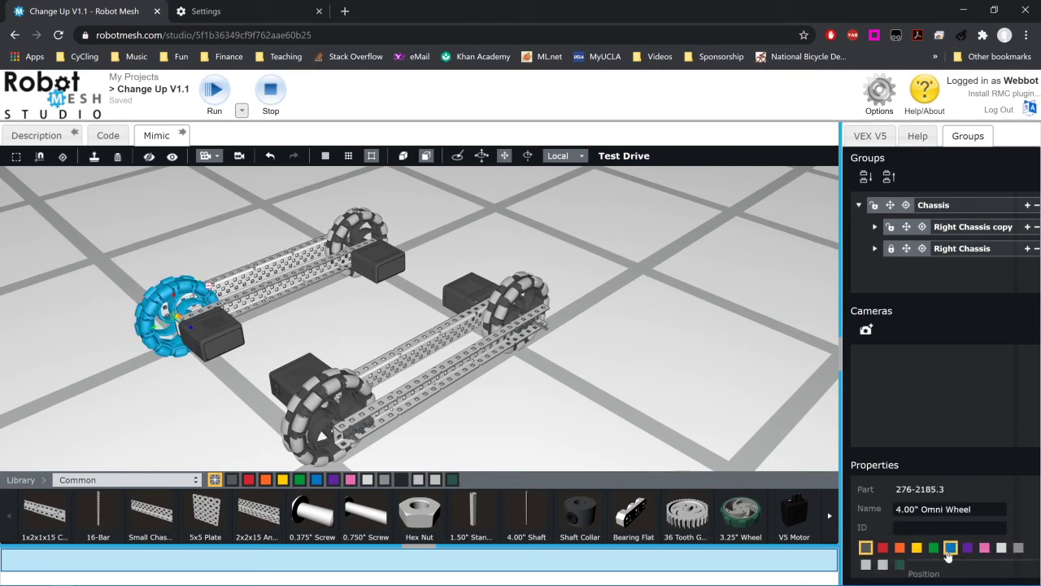
pyautogui.click(253, 356)
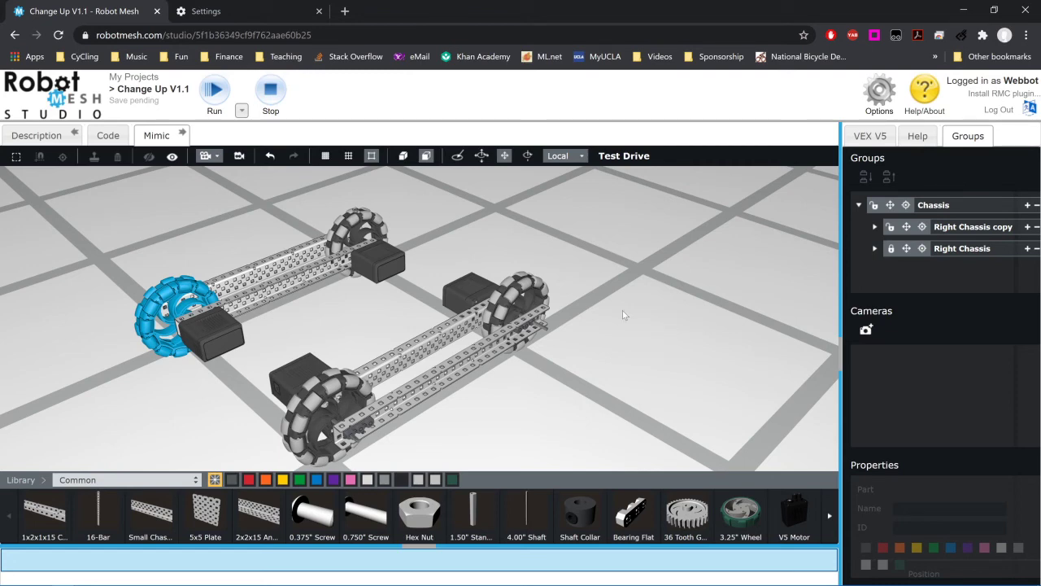
# - Look at August 2020 in the system calendar, close it, and narrow the groups area again
pyautogui.click(236, 155)
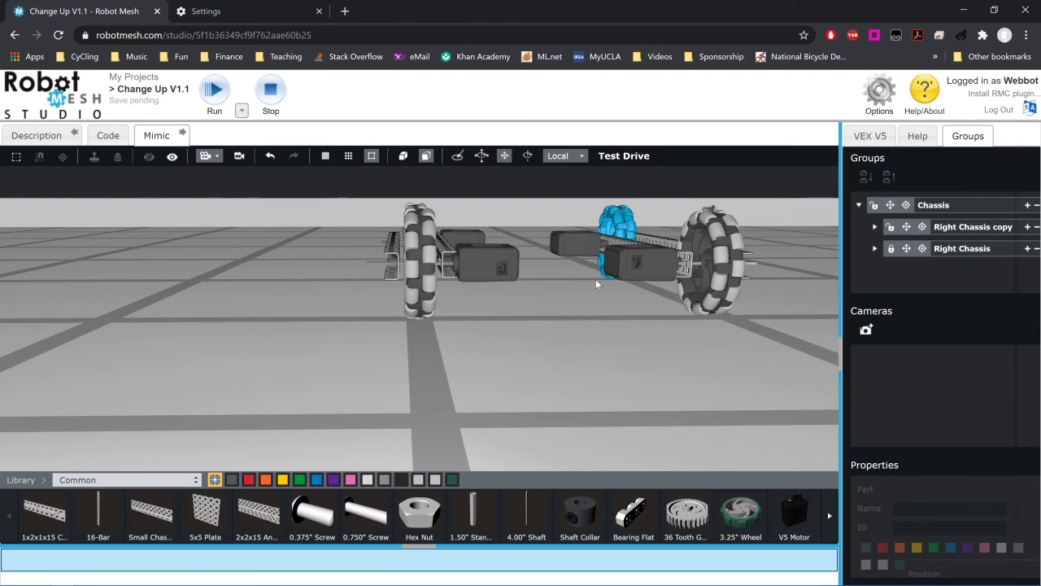
pyautogui.moveTo(980, 575)
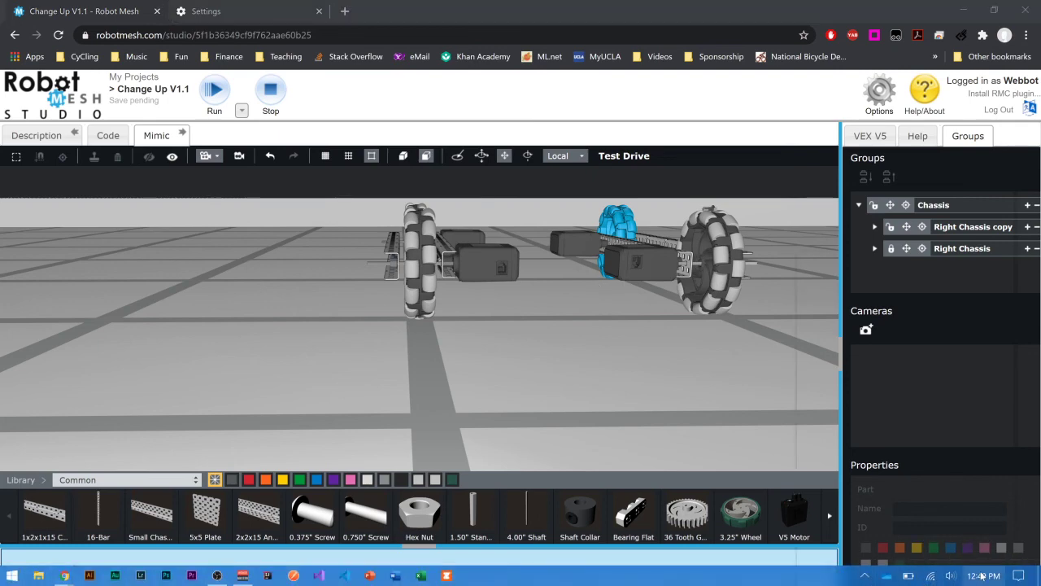
pyautogui.click(980, 575)
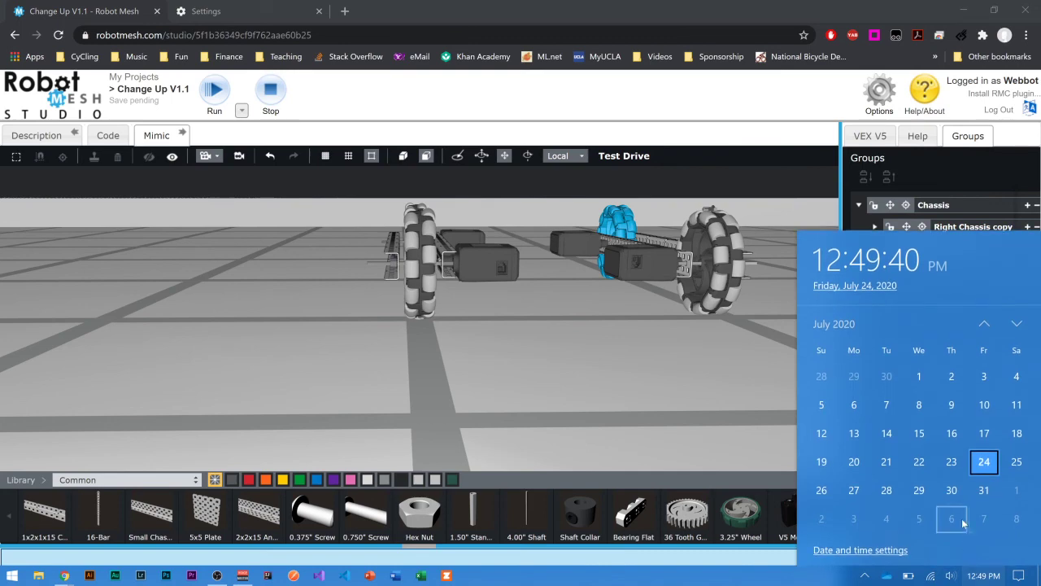
pyautogui.click(1016, 324)
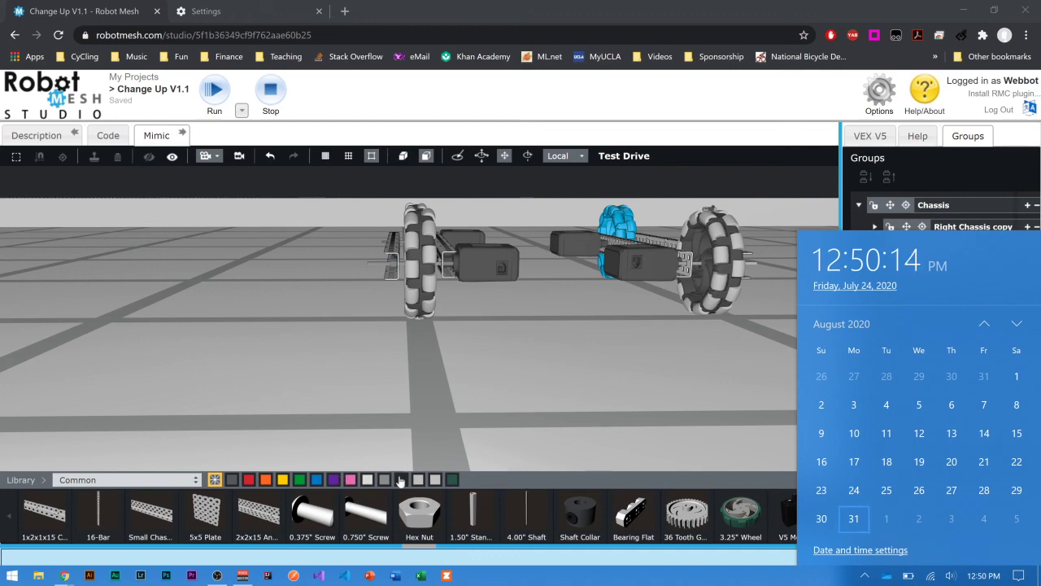
pyautogui.click(547, 485)
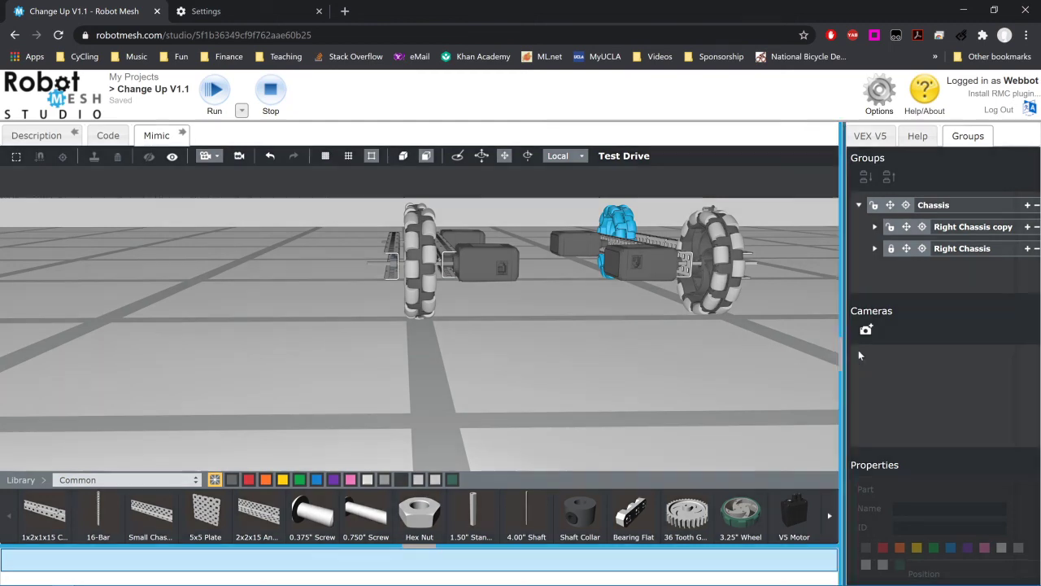
pyautogui.moveTo(841, 358); pyautogui.dragTo(892, 358)
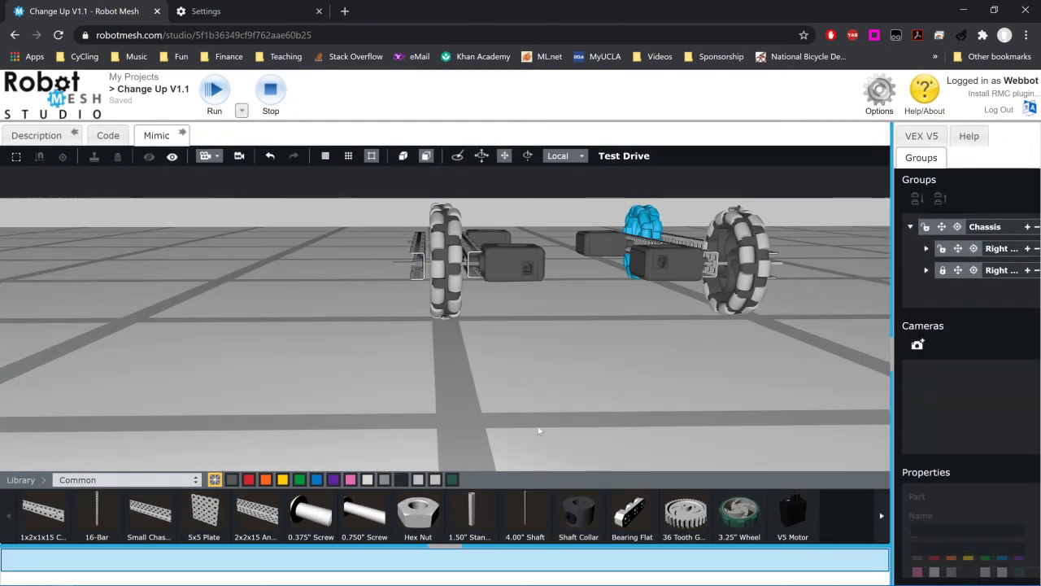
# - Add a Game Ball from the Misc parts category and move it outside the chassis beside the near wheel
pyautogui.click(196, 480)
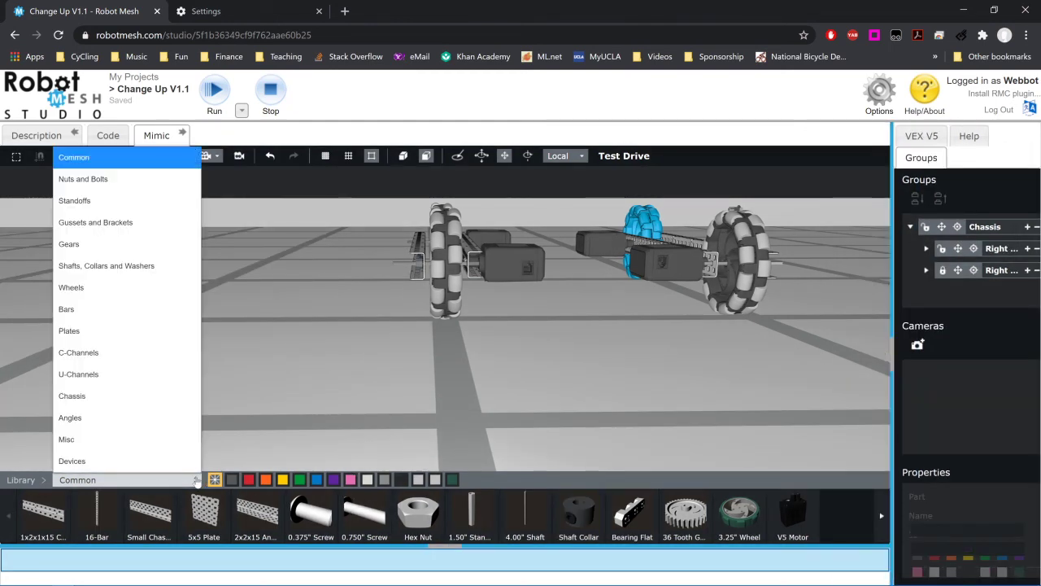
pyautogui.click(153, 436)
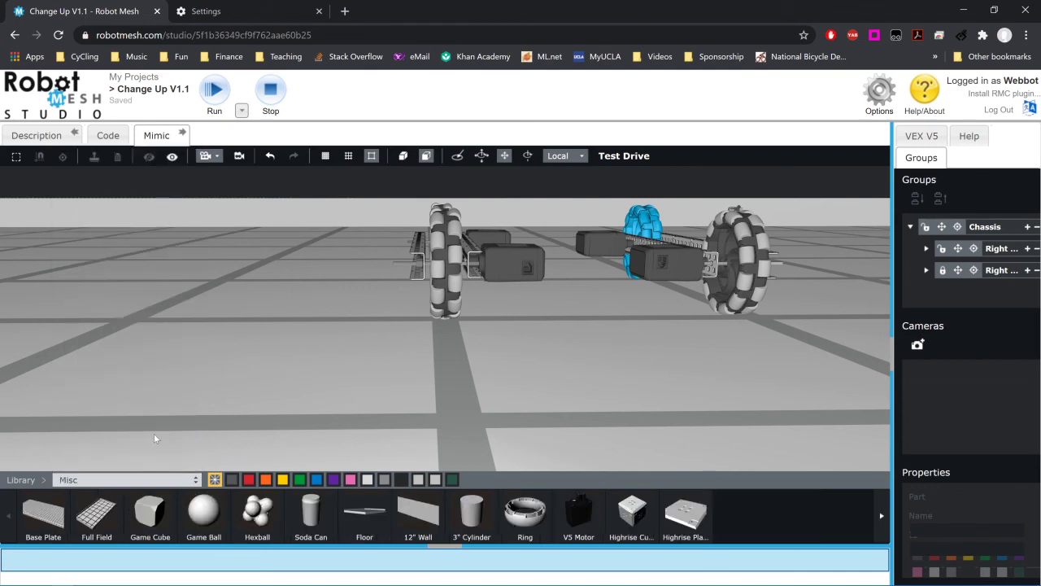
pyautogui.click(203, 512)
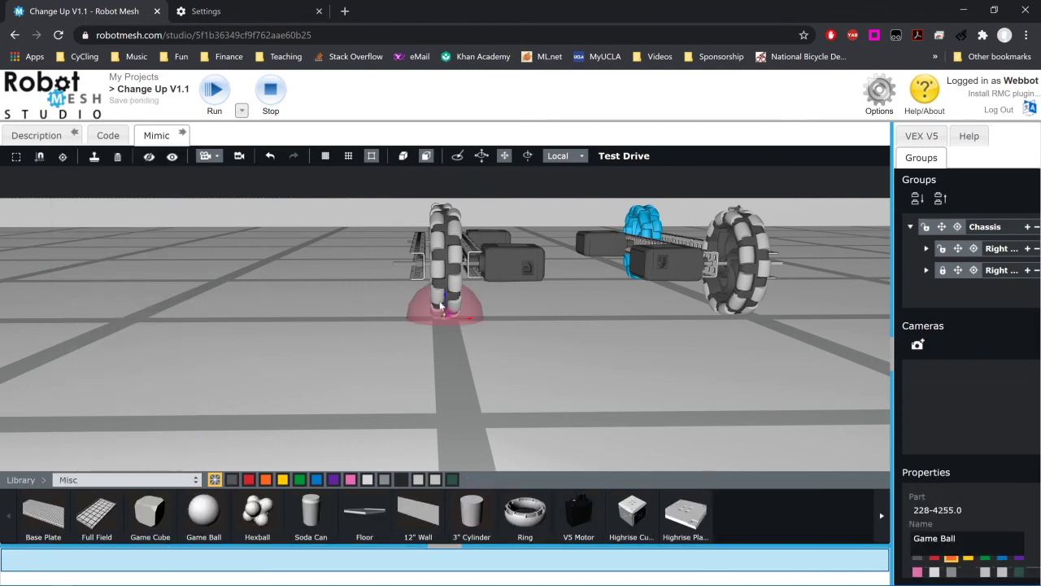
pyautogui.moveTo(448, 318); pyautogui.dragTo(320, 258)
pyautogui.scroll(3, 324, 262)
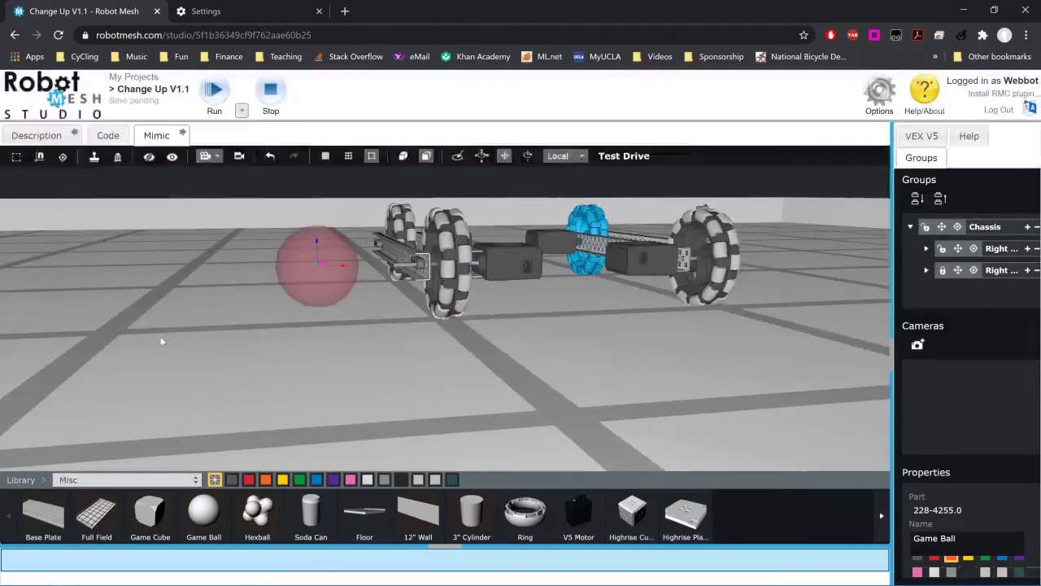
# - Move the Game Ball out past the near end of the chassis, raise it, and clear the selection
pyautogui.moveTo(160, 342); pyautogui.dragTo(365, 342)
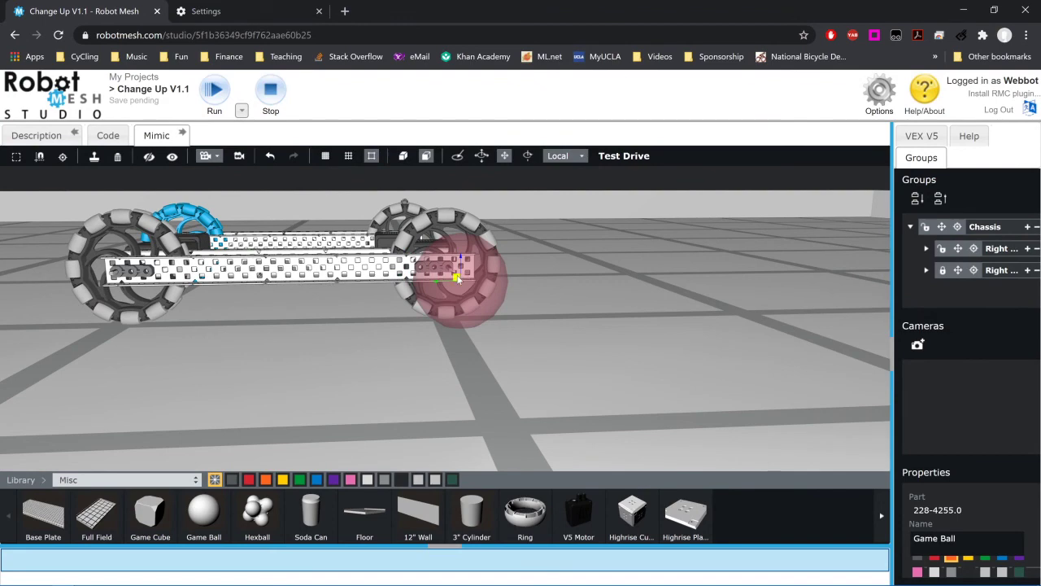
pyautogui.moveTo(468, 276); pyautogui.dragTo(638, 248)
pyautogui.moveTo(694, 319); pyautogui.dragTo(469, 336)
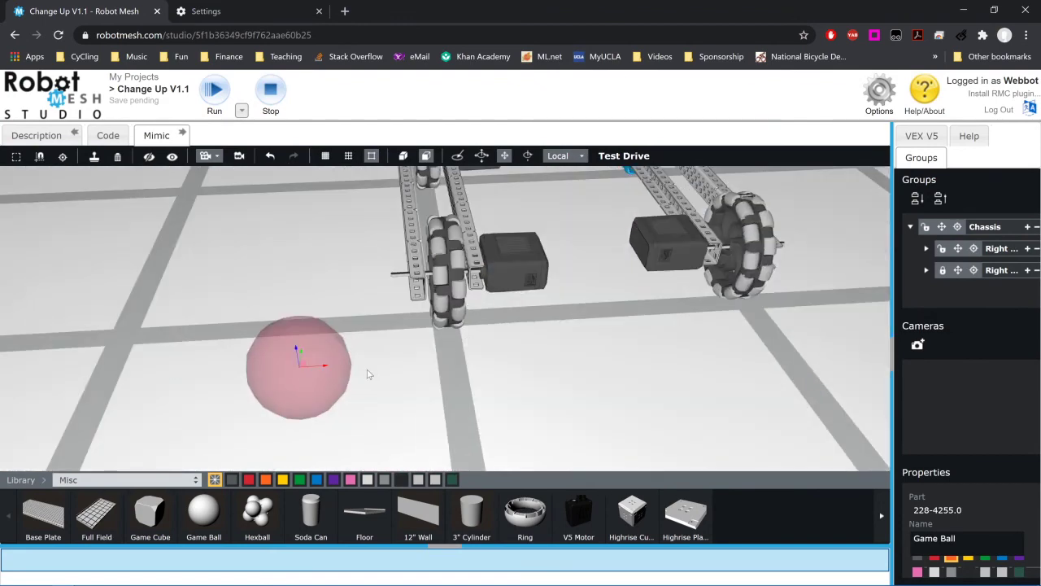
pyautogui.moveTo(302, 364); pyautogui.dragTo(294, 298)
pyautogui.click(284, 360)
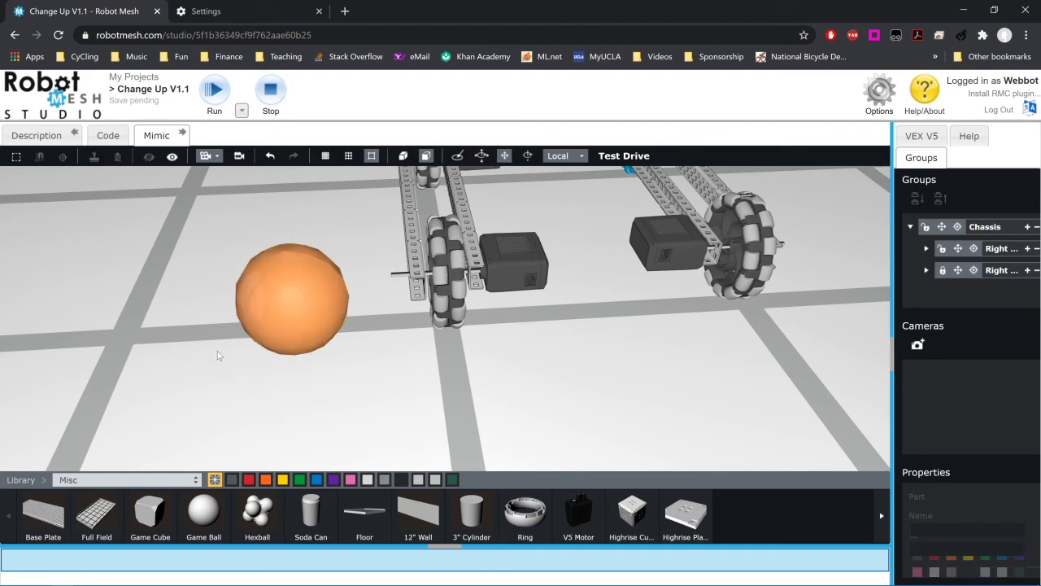
# - Reselect the Game Ball, lower it slightly beside the chassis, and clear the selection
pyautogui.moveTo(218, 355)
pyautogui.mouseDown()
pyautogui.moveTo(372, 325)
pyautogui.moveTo(209, 347)
pyautogui.mouseUp()
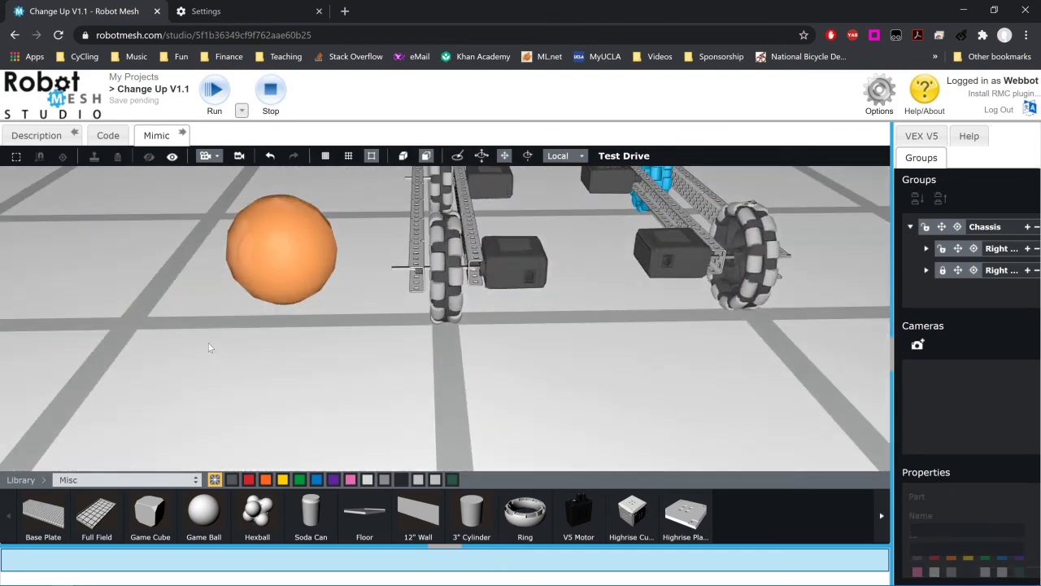
pyautogui.click(310, 254)
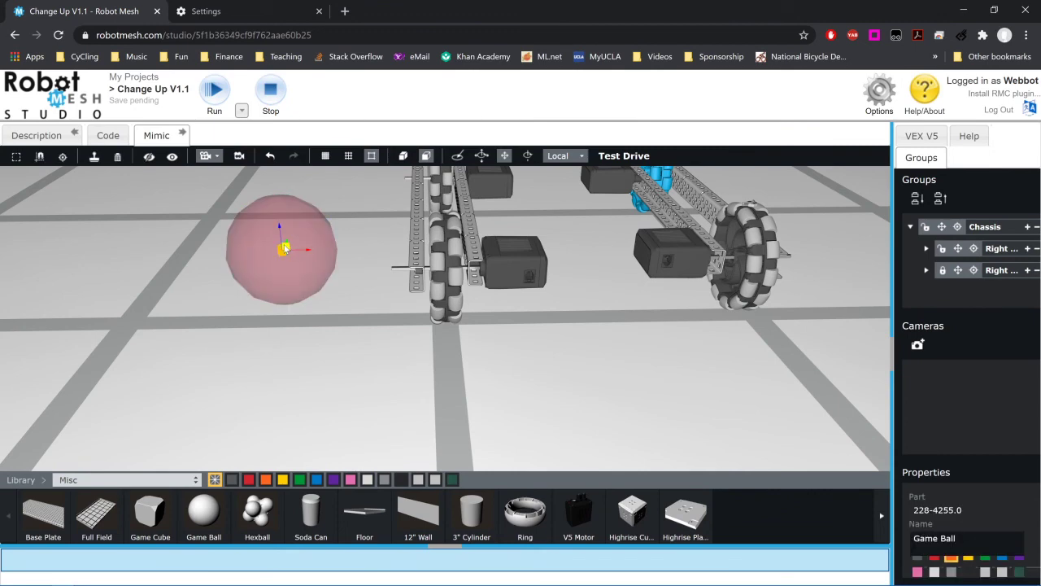
pyautogui.moveTo(284, 248); pyautogui.dragTo(261, 300)
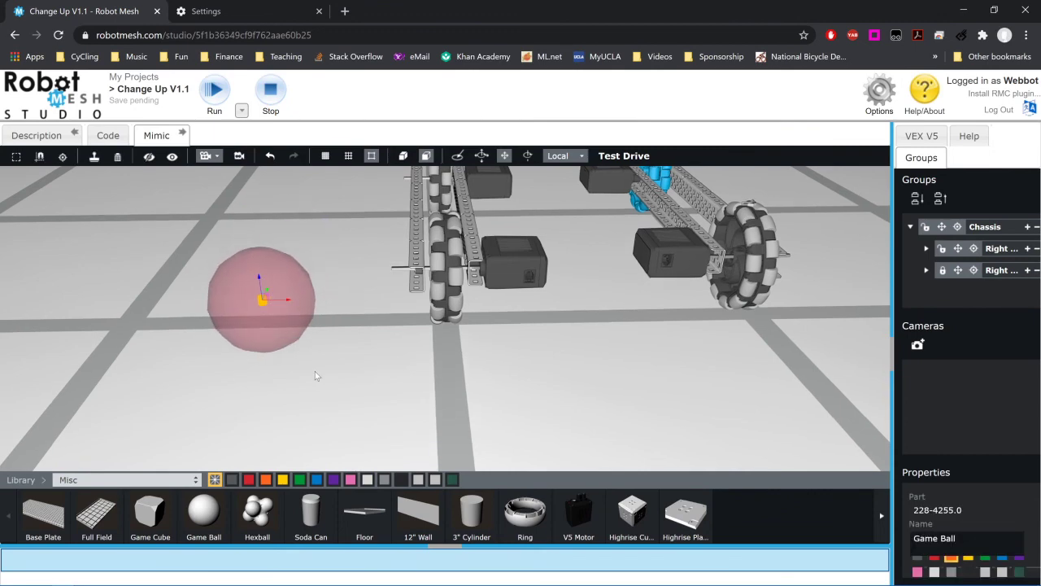
pyautogui.moveTo(158, 361); pyautogui.dragTo(540, 312)
pyautogui.click(540, 312)
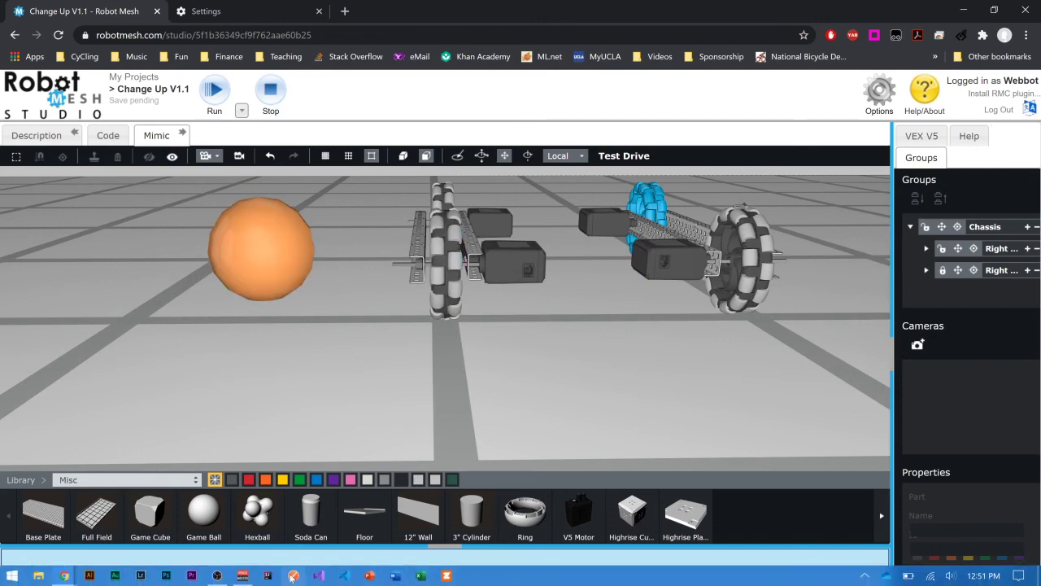
# - Switch to the OBS Studio window
pyautogui.click(236, 578)
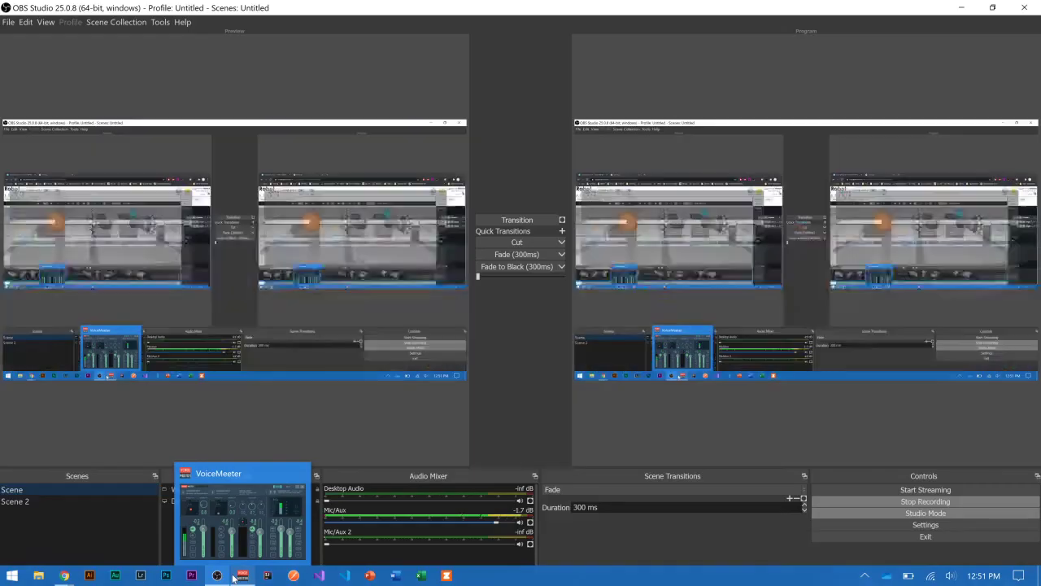